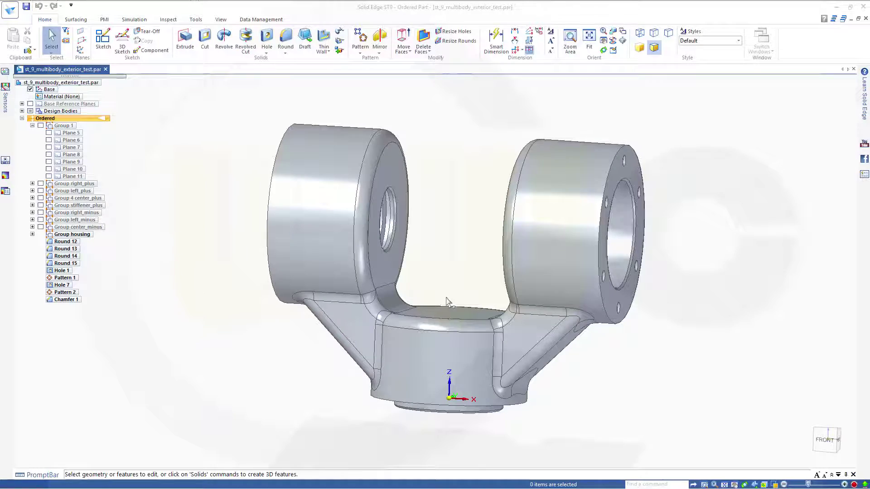
middle_click_drag(428, 285, 441, 211)
middle_click_drag(394, 232, 445, 281)
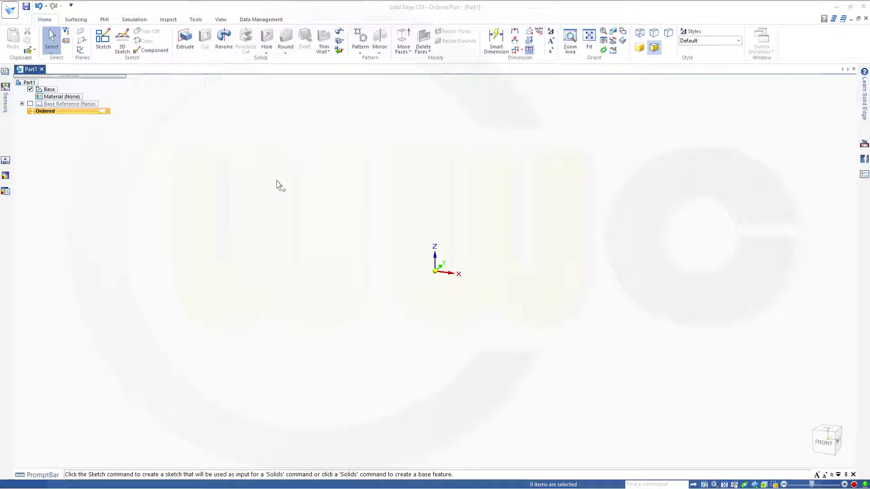
Show the Top, Right and Front base reference planes in the new part.
left_click(22, 104)
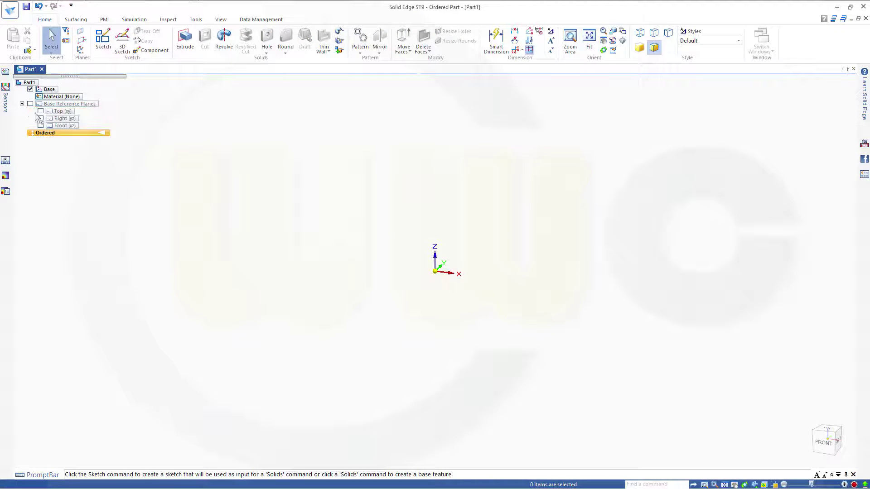
left_click(41, 111)
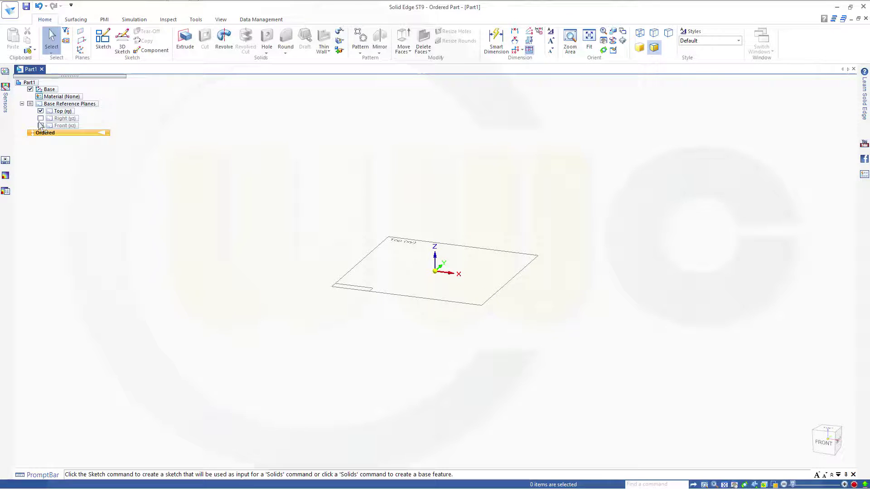
left_click(41, 118)
left_click(41, 126)
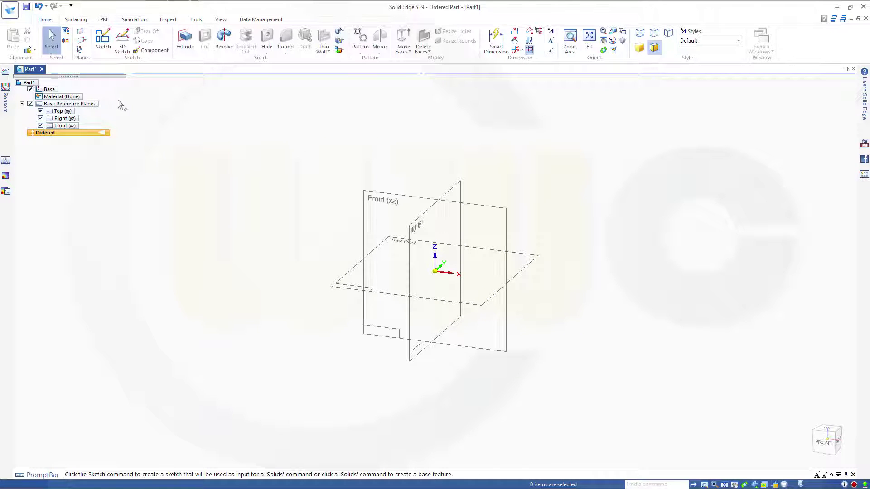
Create a plane parallel to the Right (yz) plane, offset 36 mm in the positive X direction.
left_click(82, 41)
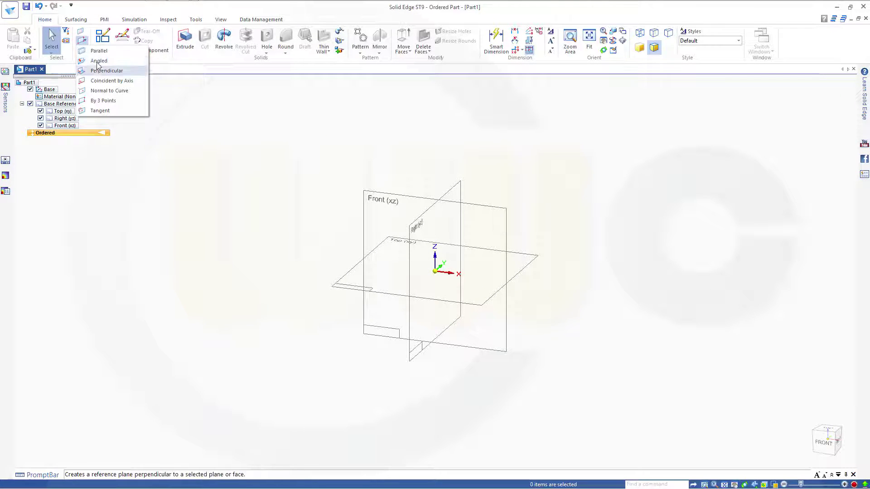
left_click(103, 53)
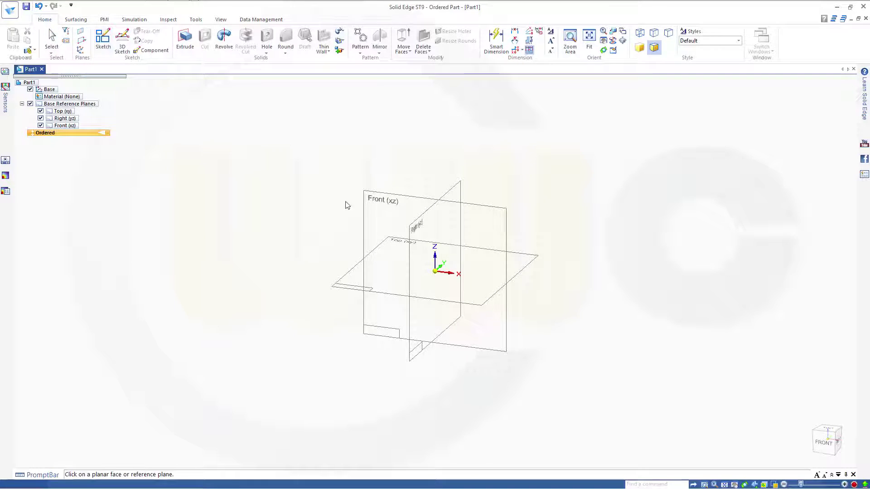
left_click(449, 195)
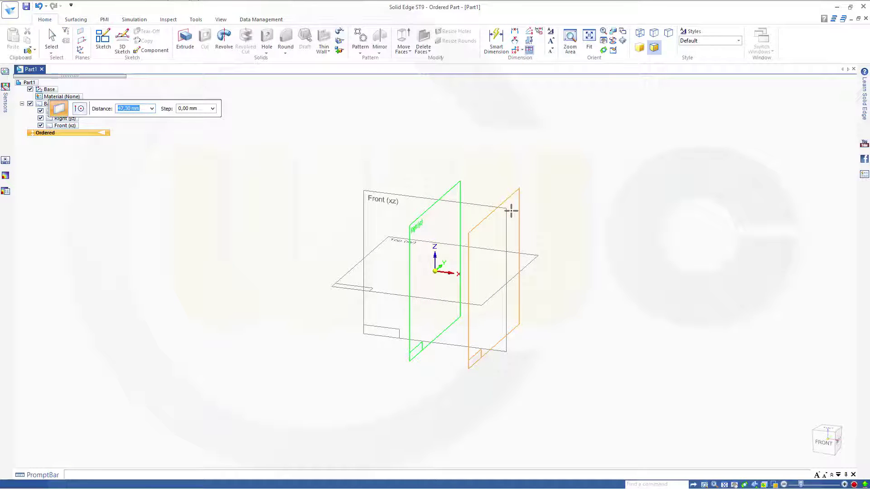
type("36")
key("Tab")
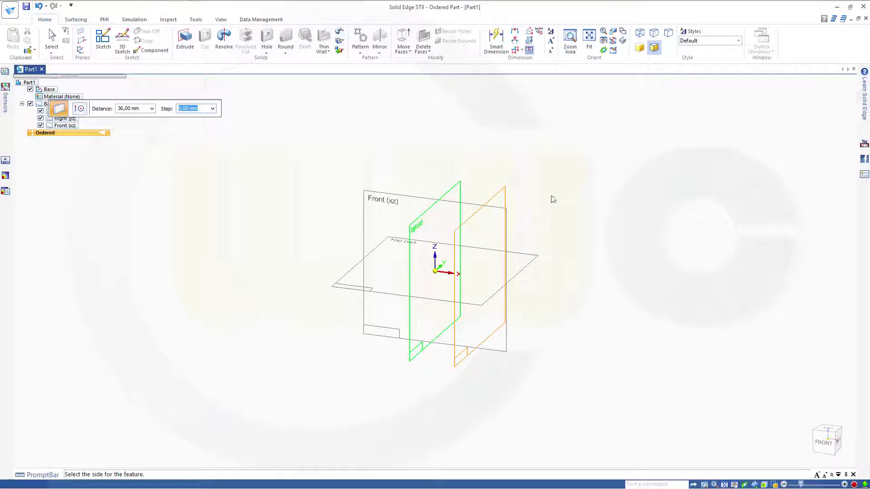
left_click(567, 189)
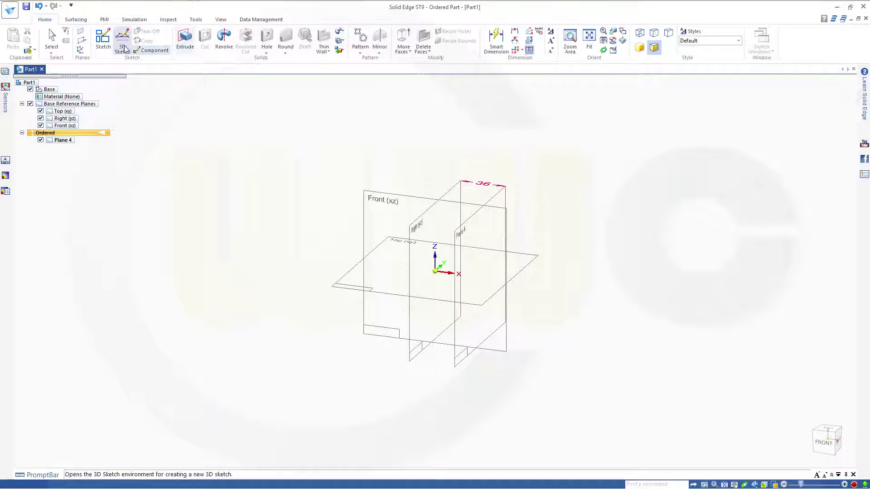
Create a plane parallel to the Right (yz) plane, offset 88 mm in the positive X direction.
left_click(82, 43)
left_click(130, 86)
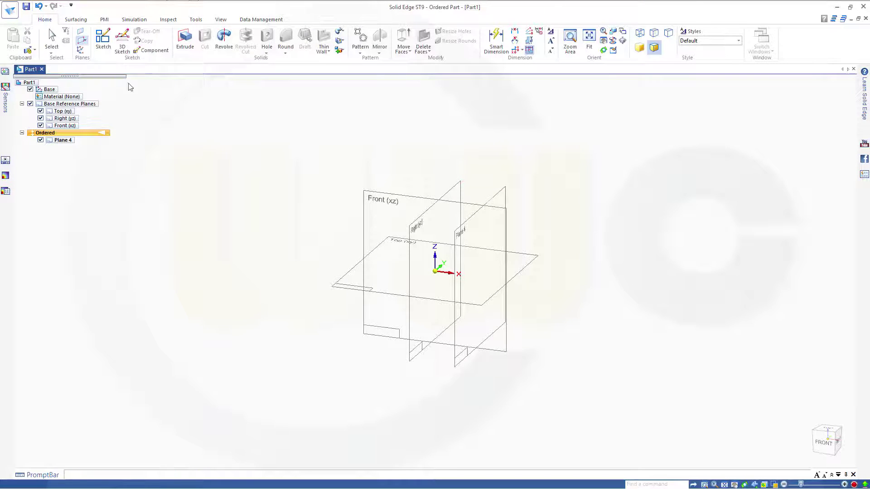
left_click(413, 221)
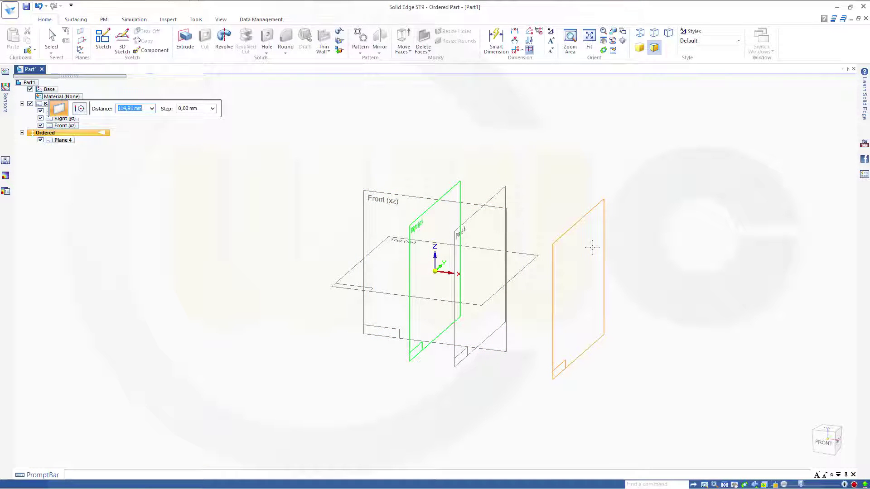
type("88")
key("Tab")
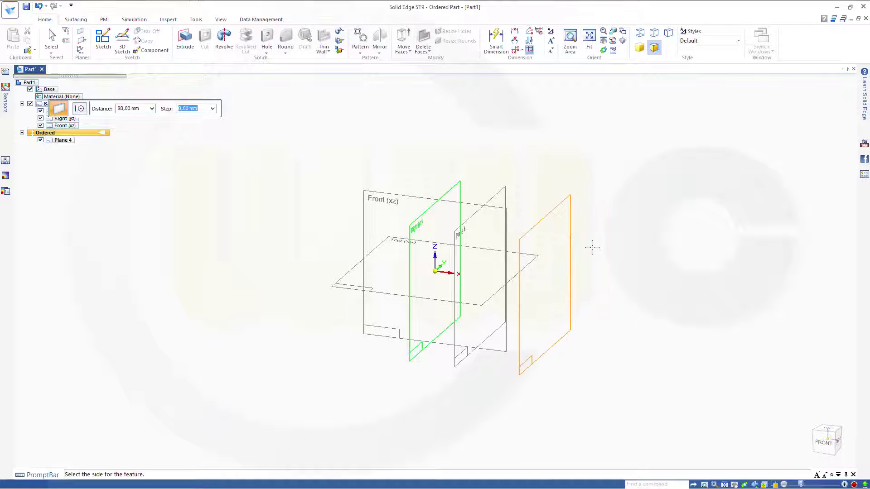
left_click(620, 229)
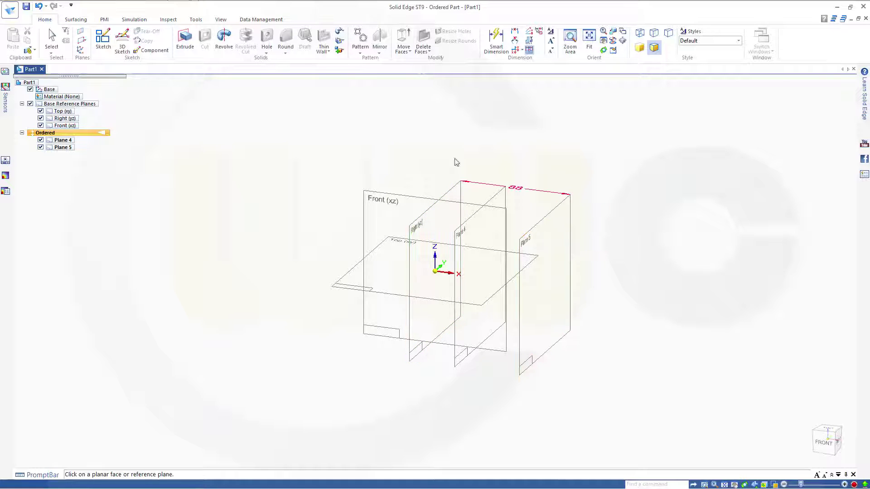
Create a plane parallel to the Right (yz) plane, offset 36 mm in the negative X direction.
left_click(81, 41)
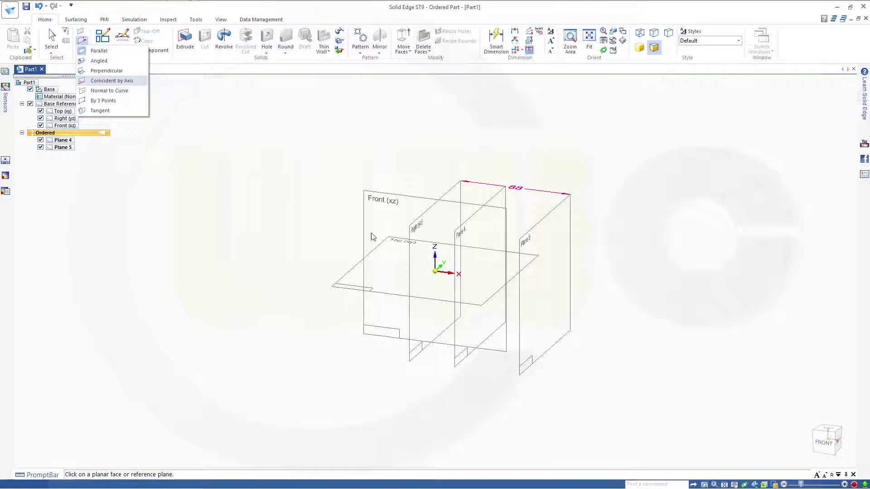
left_click(426, 217)
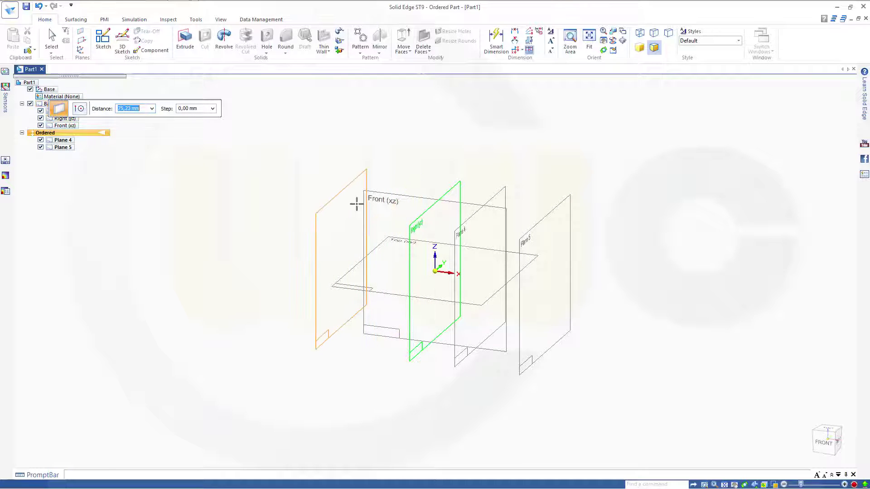
type("36")
key("Tab")
left_click(357, 204)
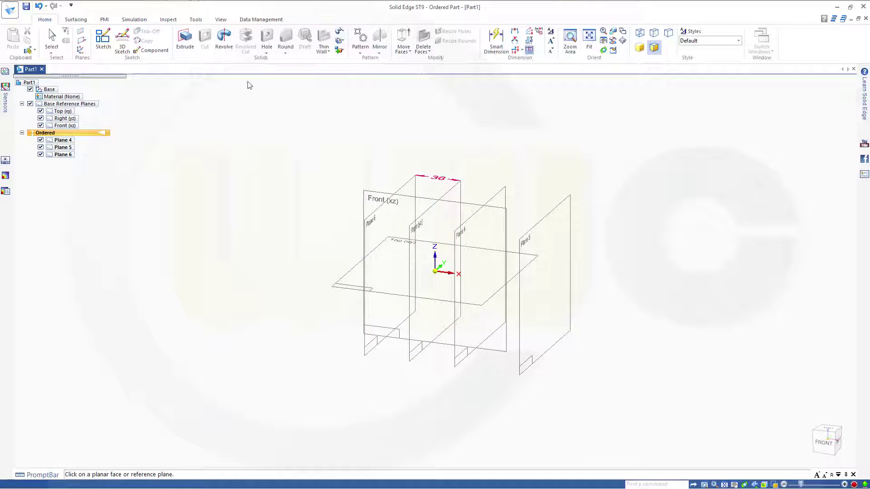
Create a plane parallel to the Right (yz) plane, offset 88 mm in the negative X direction.
left_click(81, 40)
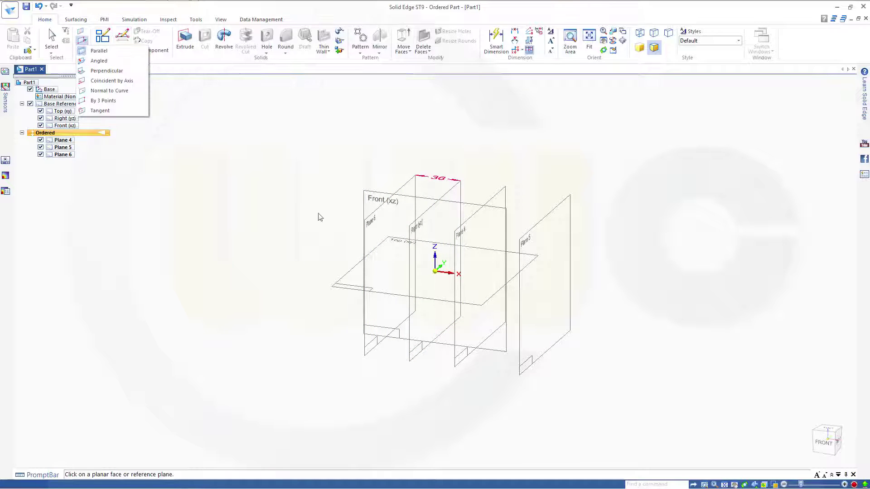
left_click(418, 238)
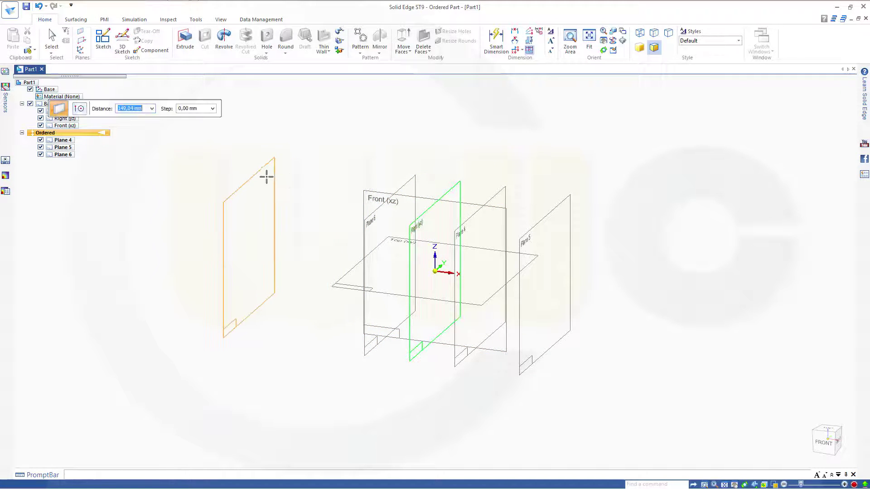
type("88")
key("Tab")
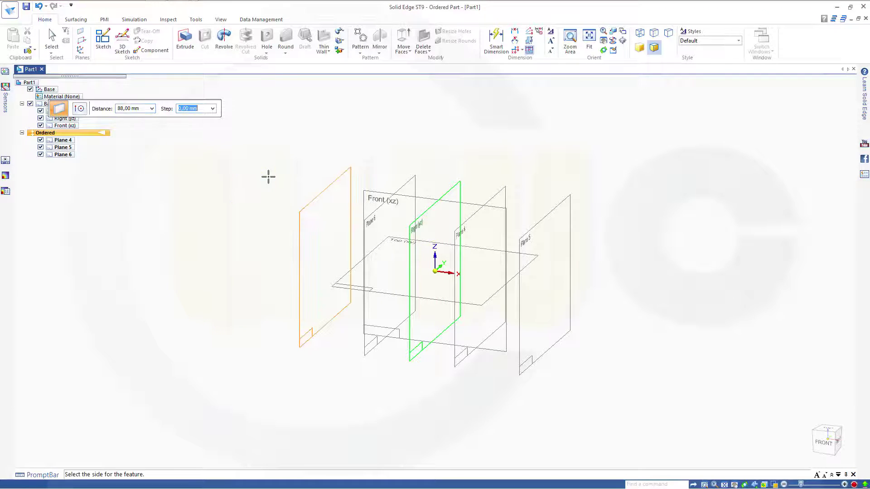
left_click(322, 167)
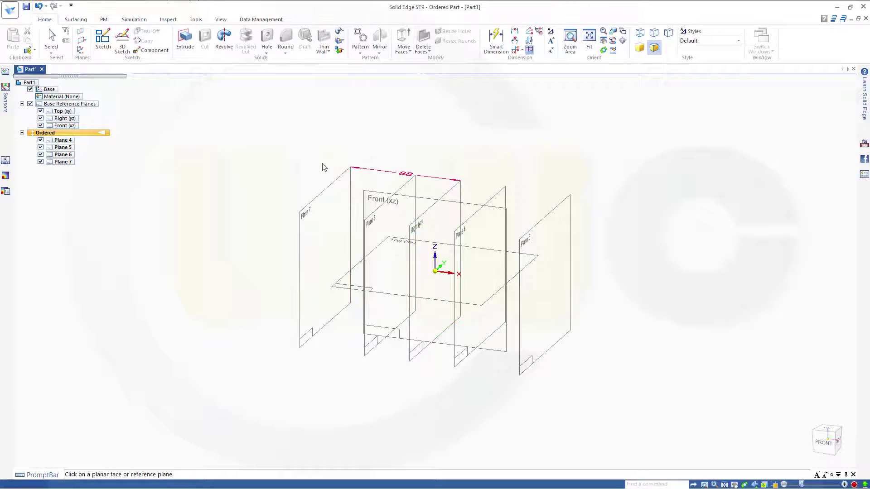
Create a plane parallel to the Top (xy) plane, offset 5 mm below it.
left_click(81, 40)
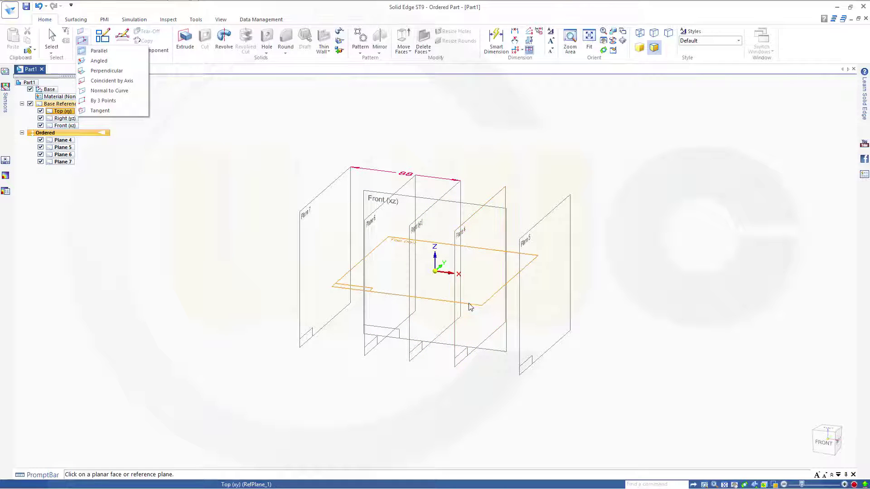
left_click(470, 320)
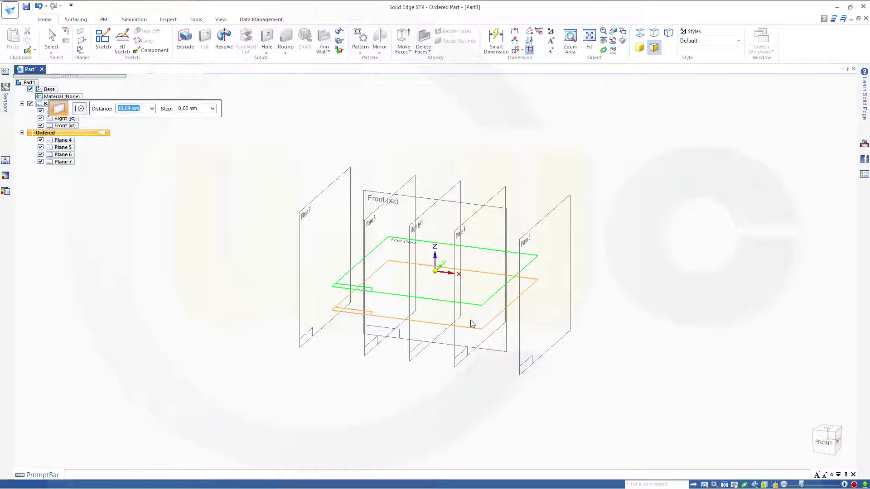
type("5")
key("Tab")
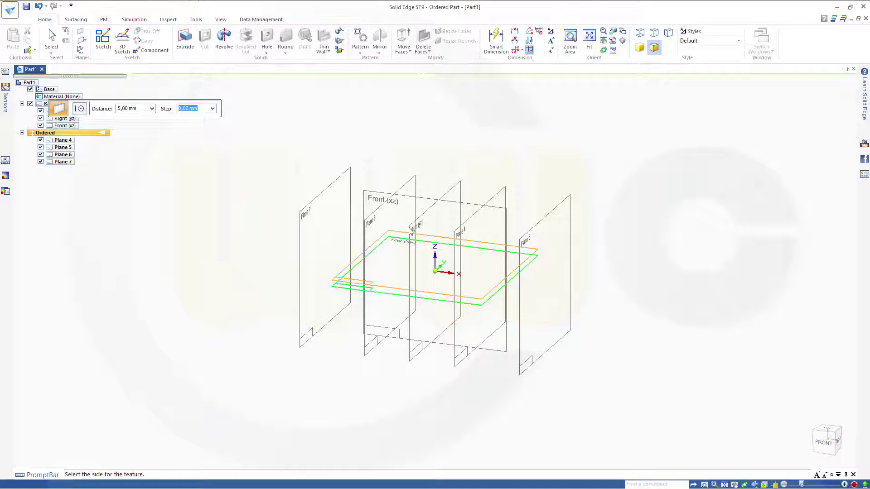
left_click(284, 374)
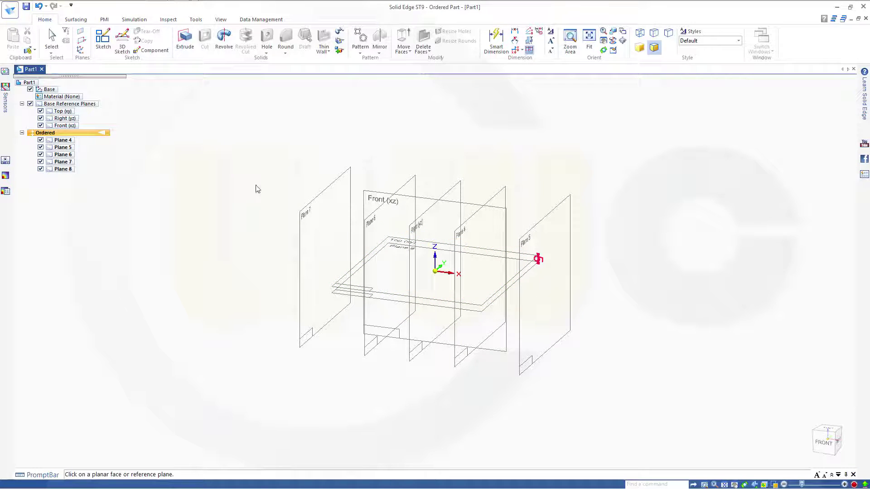
Create a plane parallel to the Top (xy) plane, offset 44 mm above it.
left_click(82, 40)
left_click(446, 305)
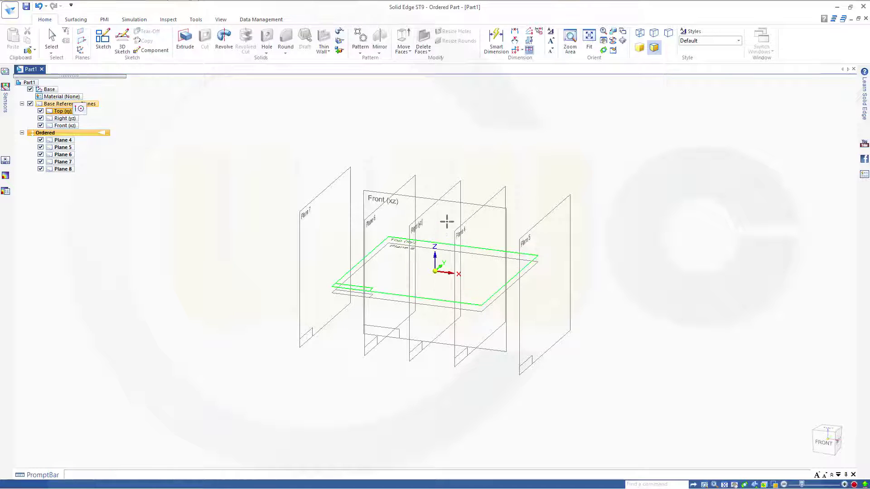
type("44")
key("Tab")
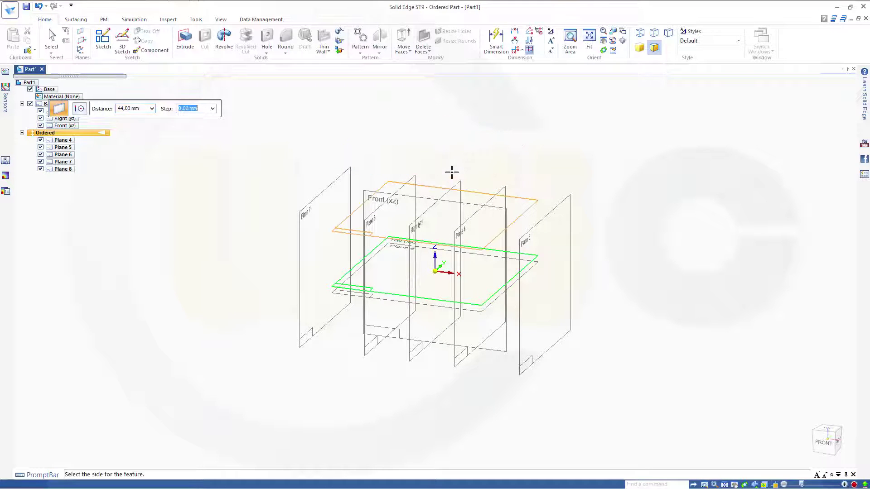
left_click(452, 173)
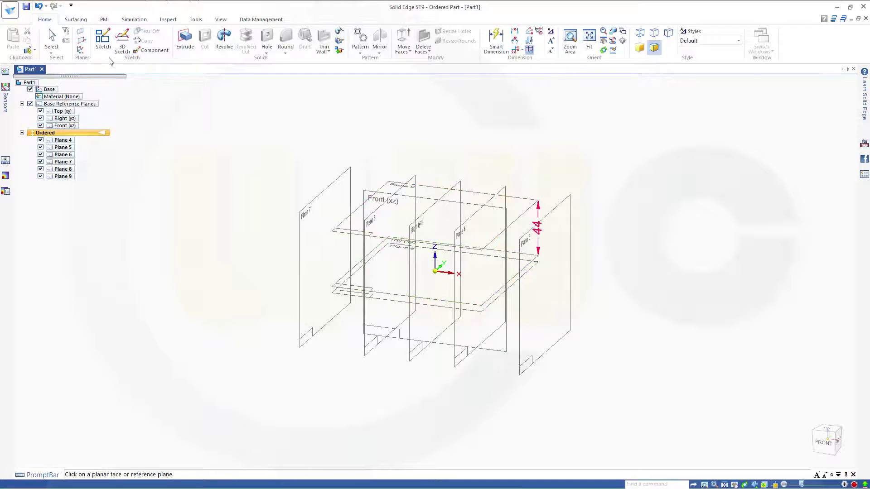
Create a plane parallel to the Top (xy) plane, offset 90 mm above it, and finish the plane command.
left_click(81, 40)
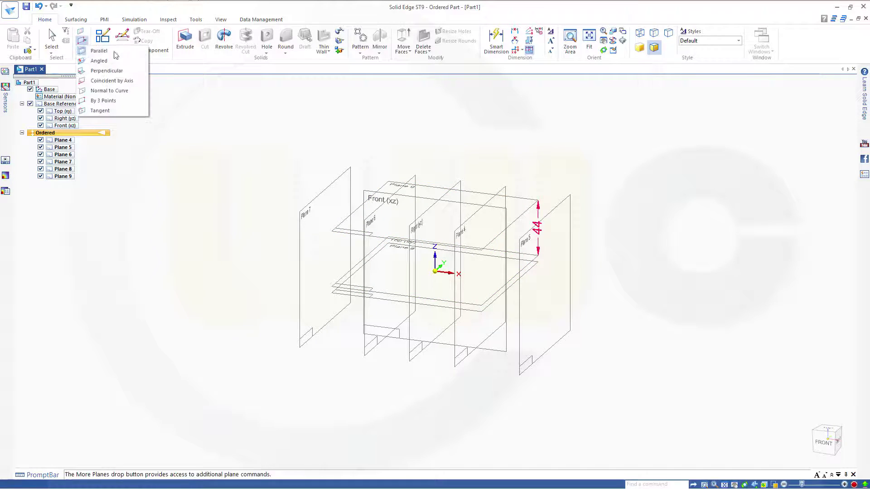
left_click(399, 299)
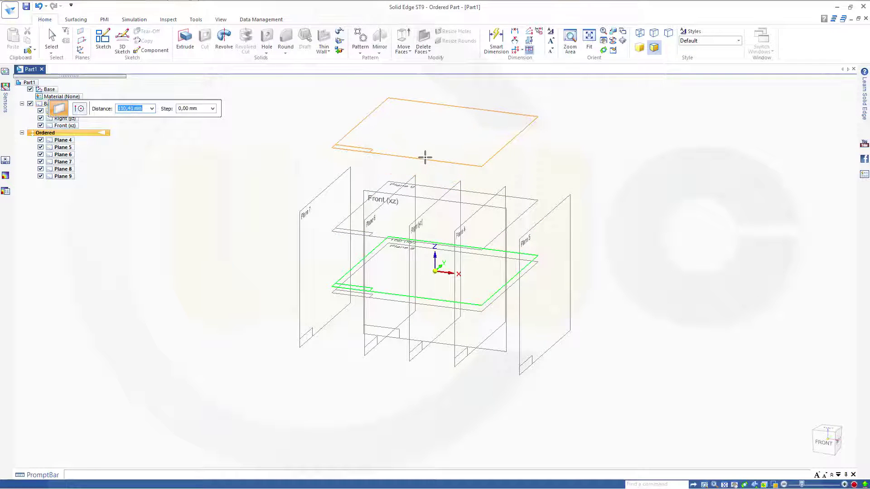
type("90")
key("Tab")
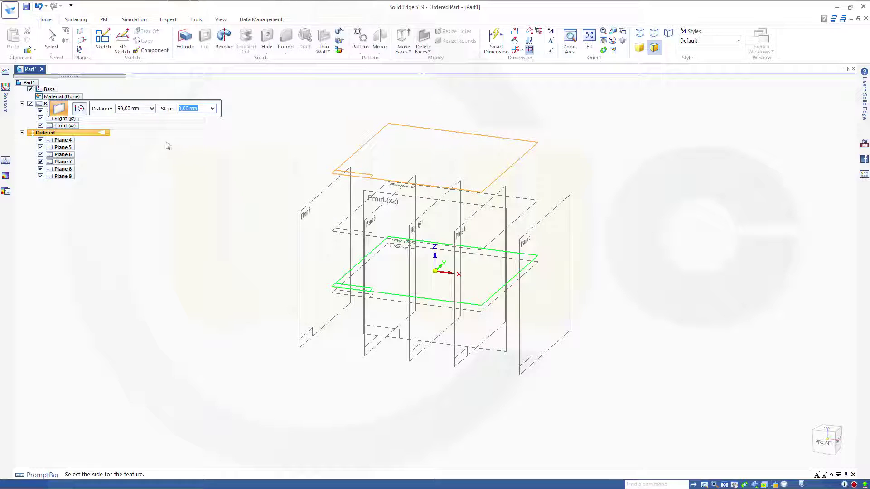
left_click(187, 142)
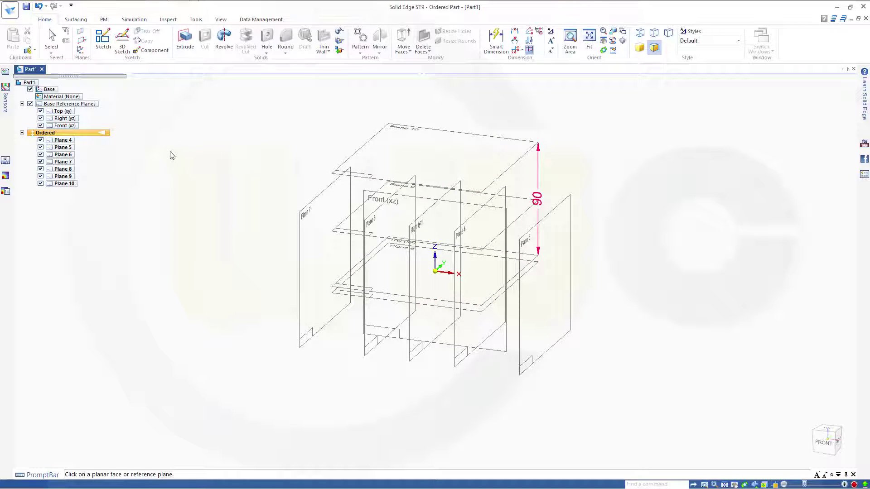
key("Escape")
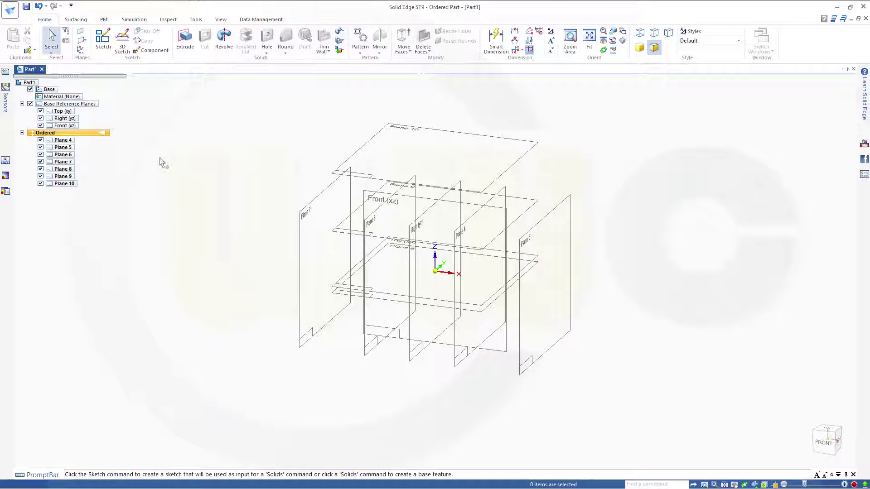
Group the seven offset planes, Plane 4 through Plane 10, into one feature group.
left_click(64, 142)
left_click(62, 185, "shift")
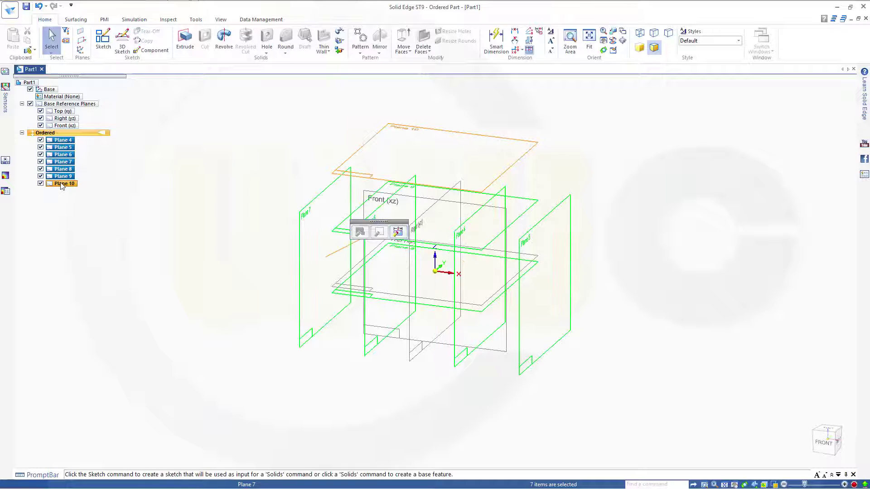
right_click(62, 185)
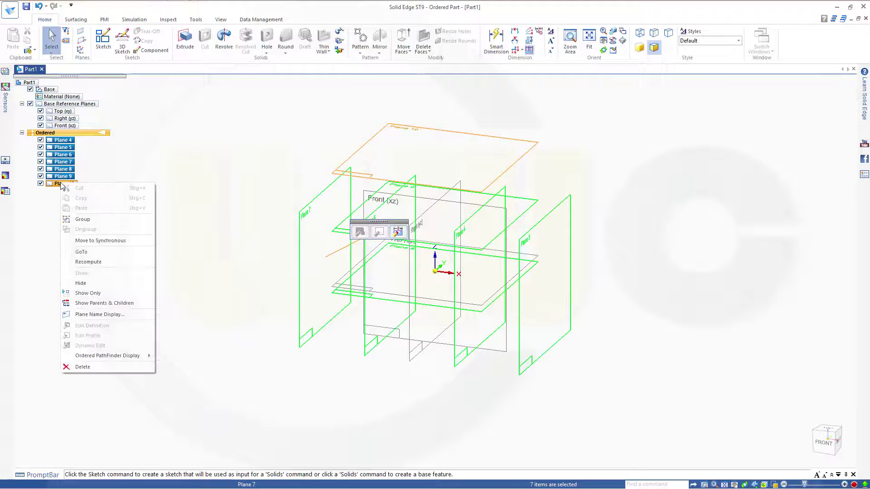
left_click(86, 220)
Rename the group of offset reference planes as skelett.
right_click(69, 141)
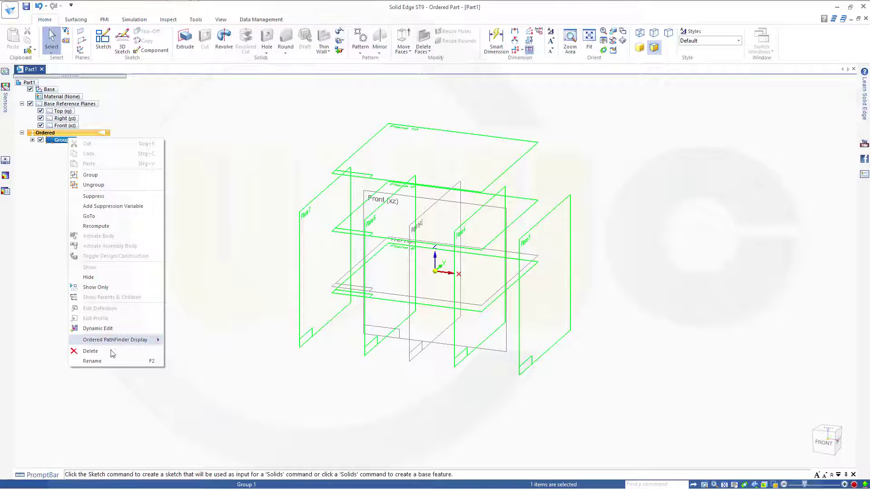
left_click(155, 361)
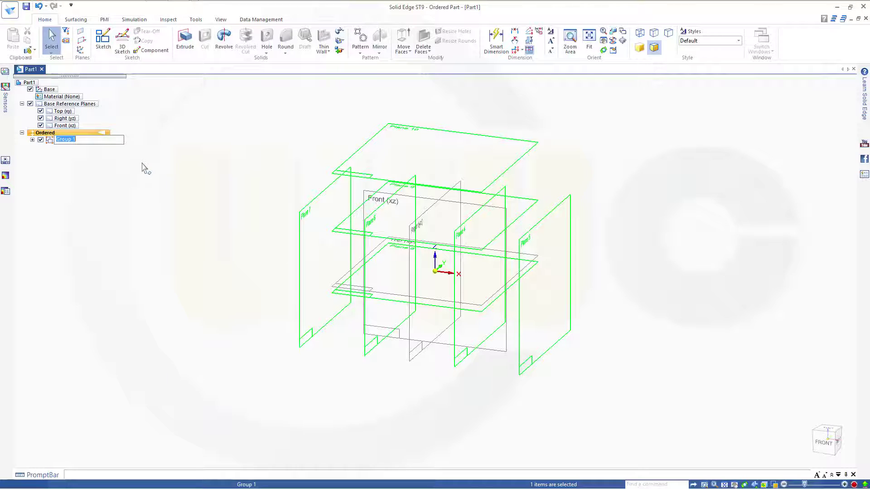
type("skelett")
key("Return")
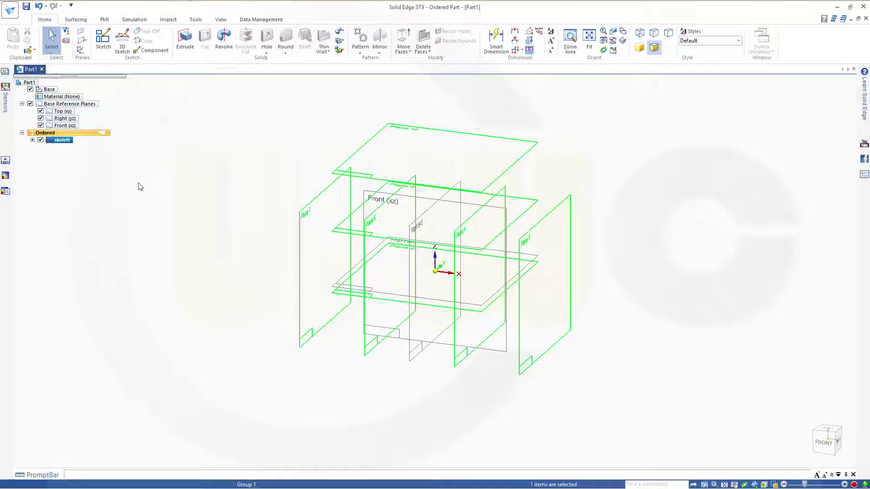
left_click(140, 187)
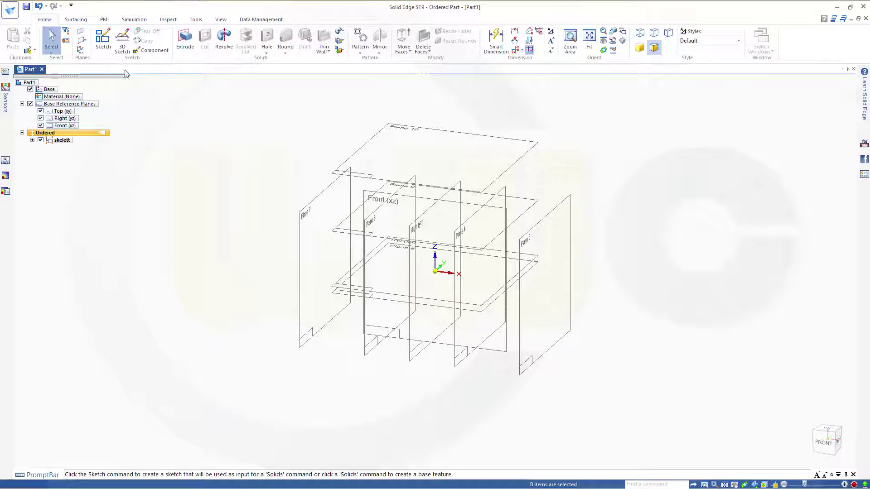
Start a sketch on the Front (xz) plane and draw a rectangle above Plane 10, towards the positive X side.
left_click(103, 41)
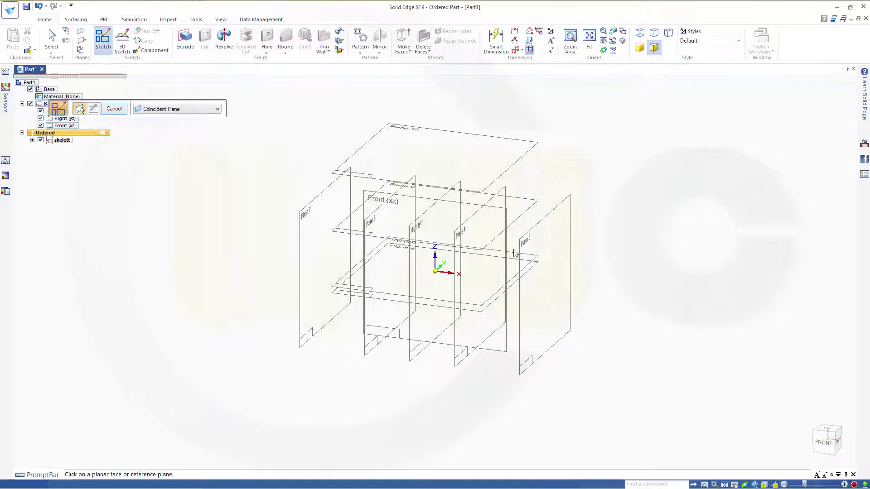
left_click(491, 212)
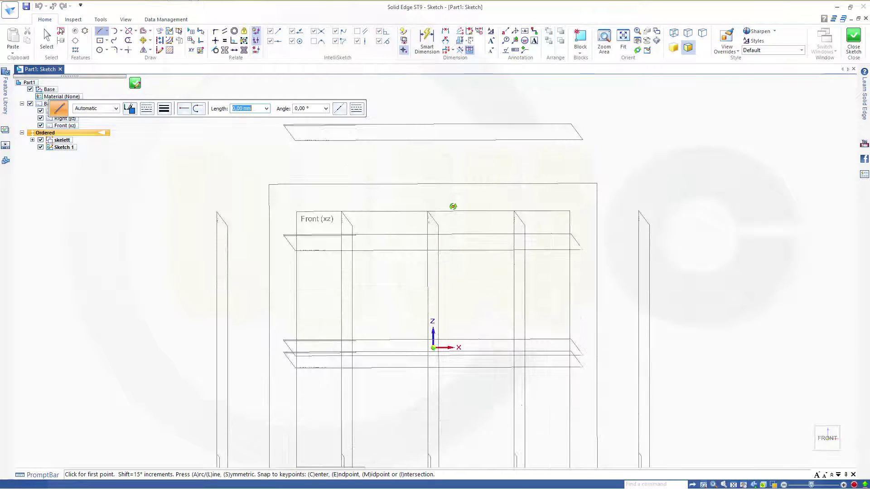
left_click(827, 436)
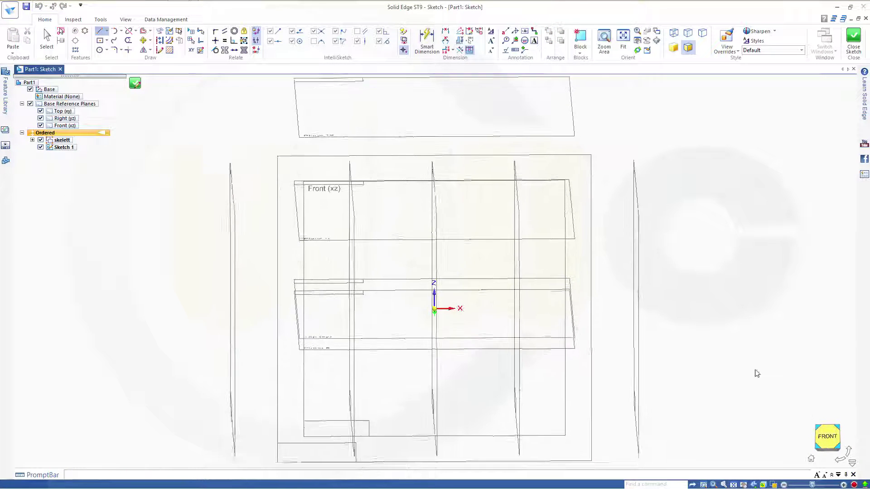
mouse_move(482, 235)
middle_mouse_down("shift")
mouse_move(476, 347)
mouse_move(462, 346)
middle_mouse_up("shift")
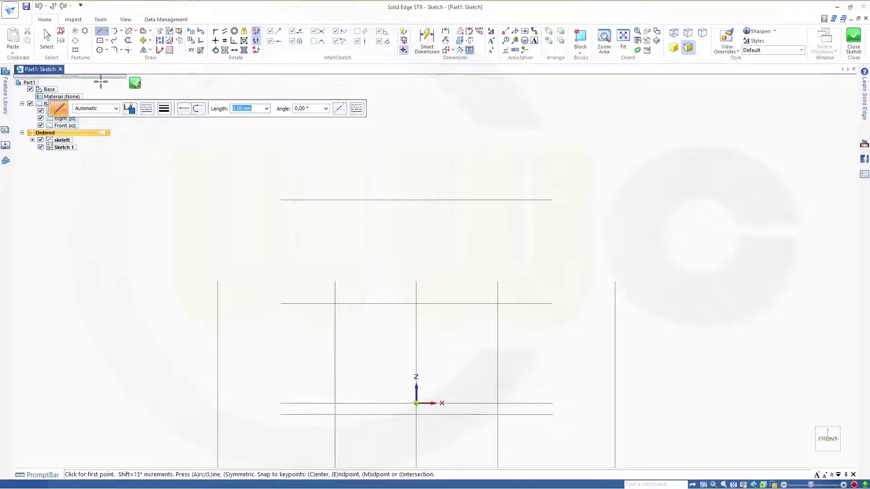
left_click(108, 41)
left_click(101, 61)
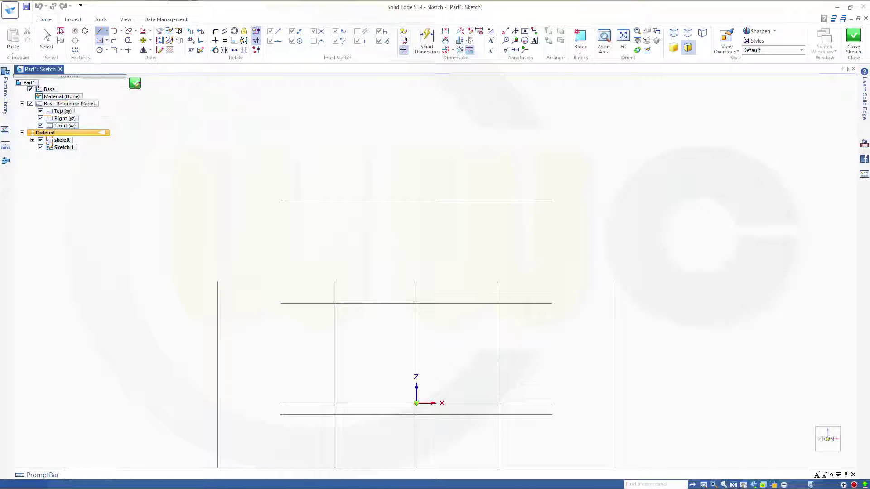
mouse_move(513, 179)
left_mouse_down()
mouse_move(607, 118)
mouse_move(614, 101)
mouse_move(615, 109)
left_mouse_up()
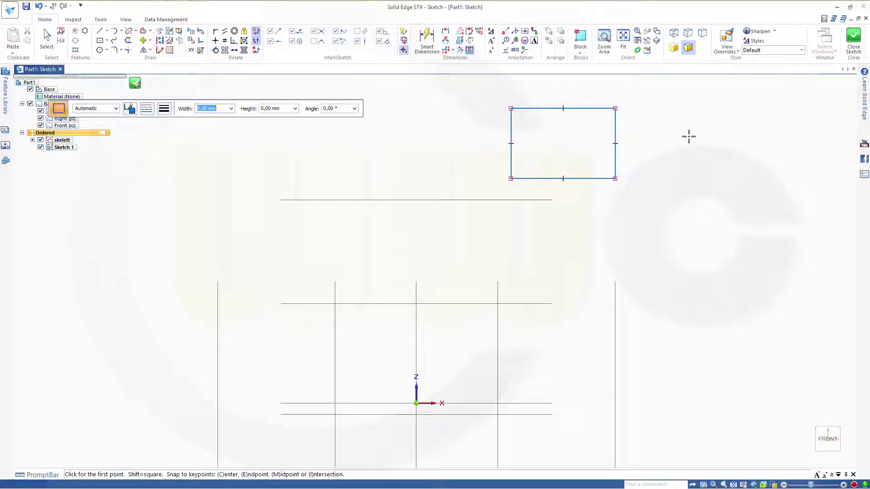
type("^^")
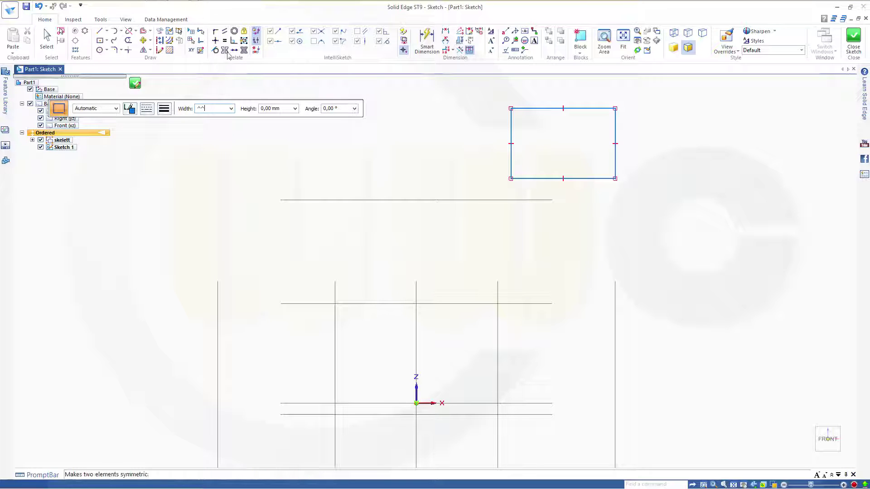
left_click(374, 143)
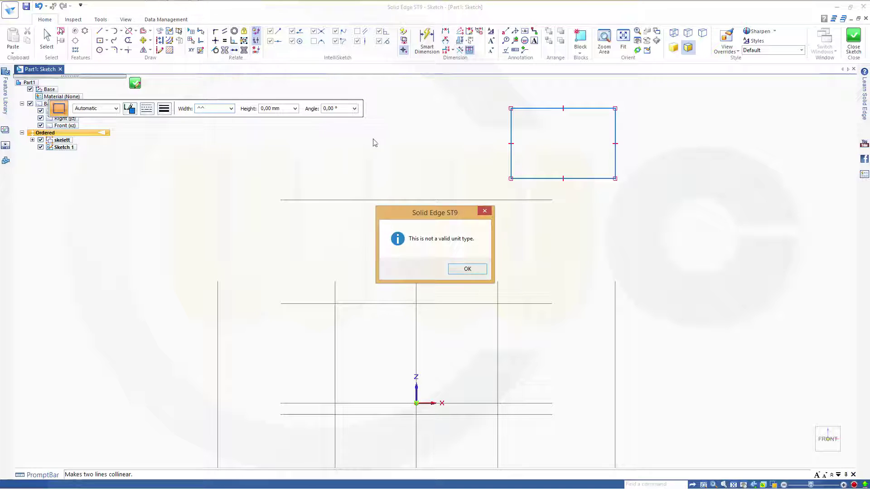
left_click(467, 269)
key("Escape")
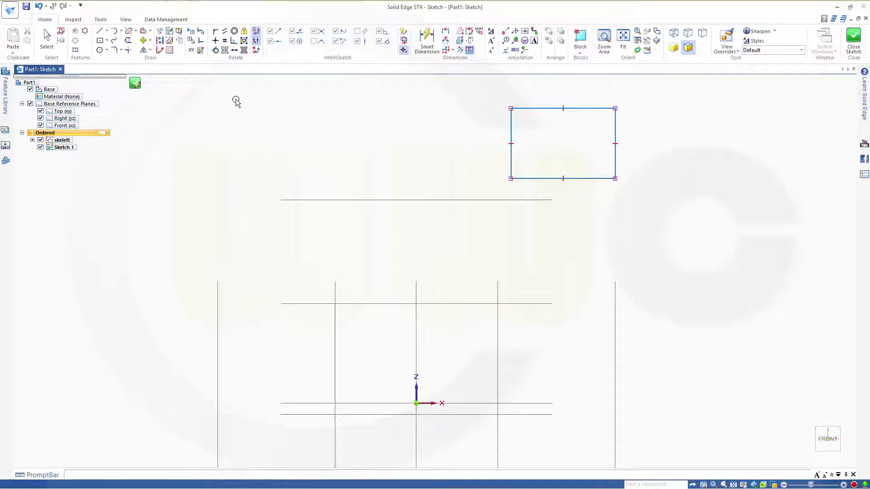
Make the rectangle's lower edge collinear with Plane 10, its left edge with Plane 4 and its right edge with Plane 5.
left_click(235, 50)
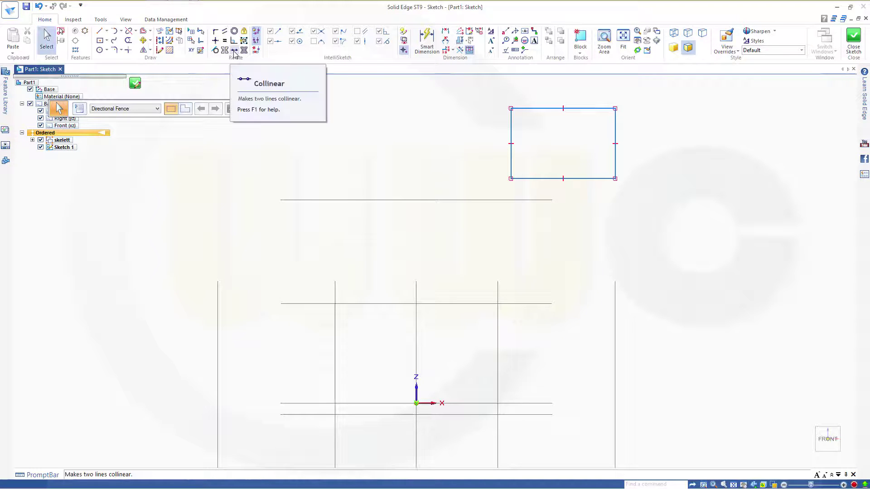
left_click(540, 179)
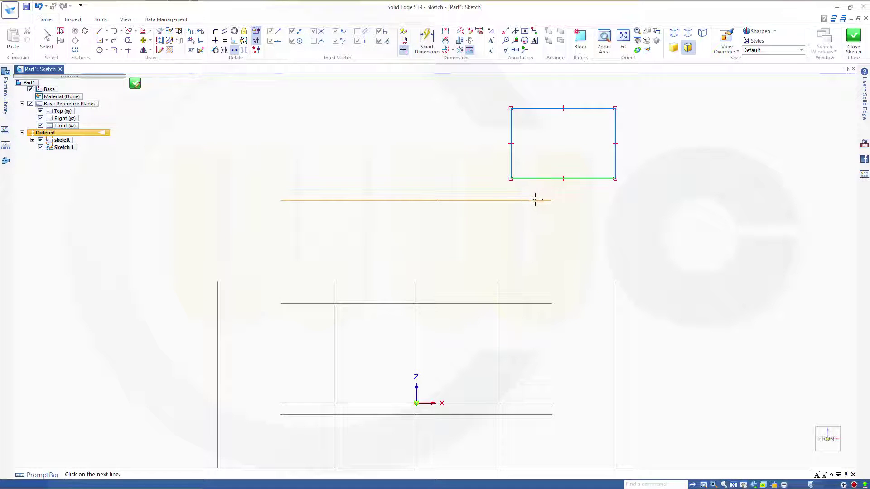
left_click(535, 199)
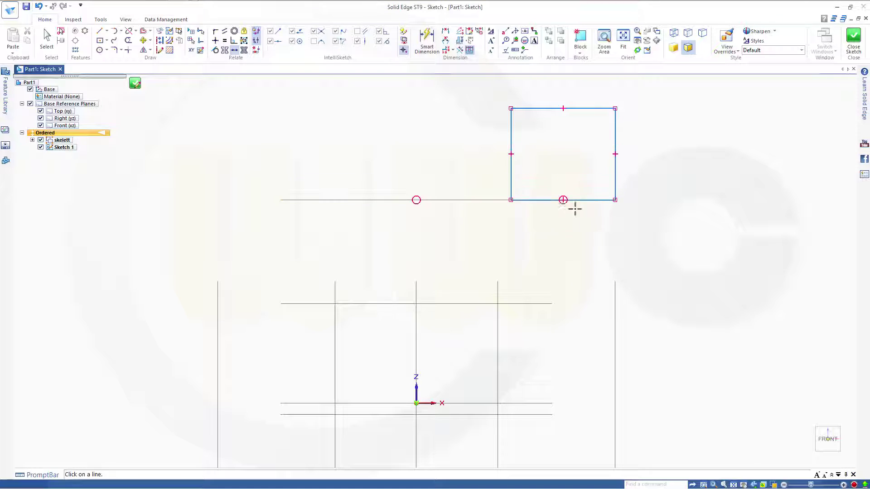
left_click(512, 167)
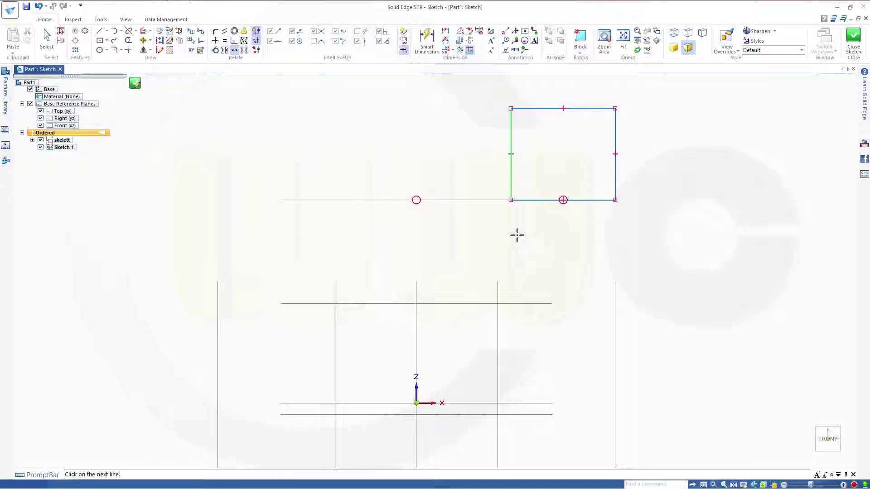
left_click(498, 284)
left_click(615, 178)
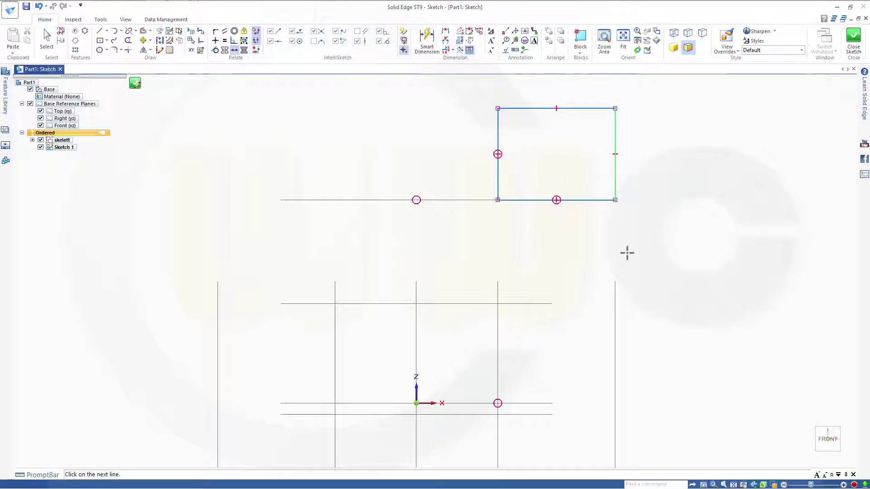
left_click(616, 286)
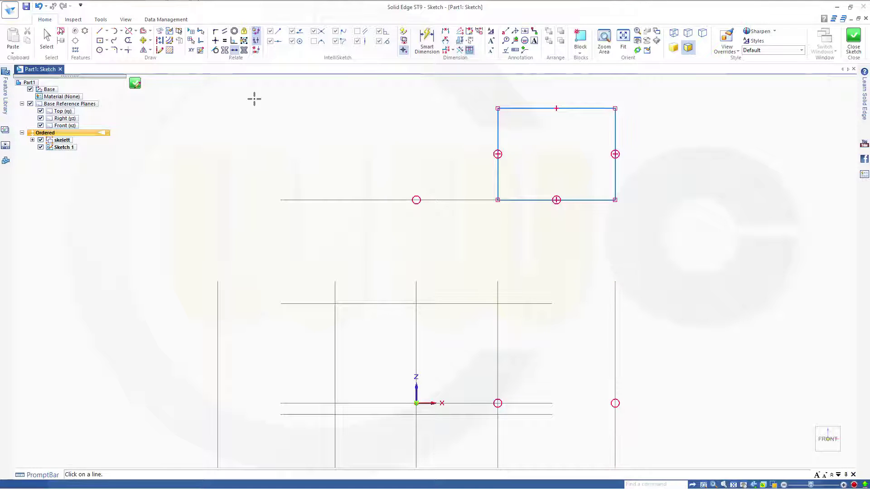
Dimension the rectangle's height as 47 mm and close the sketch.
left_click(427, 41)
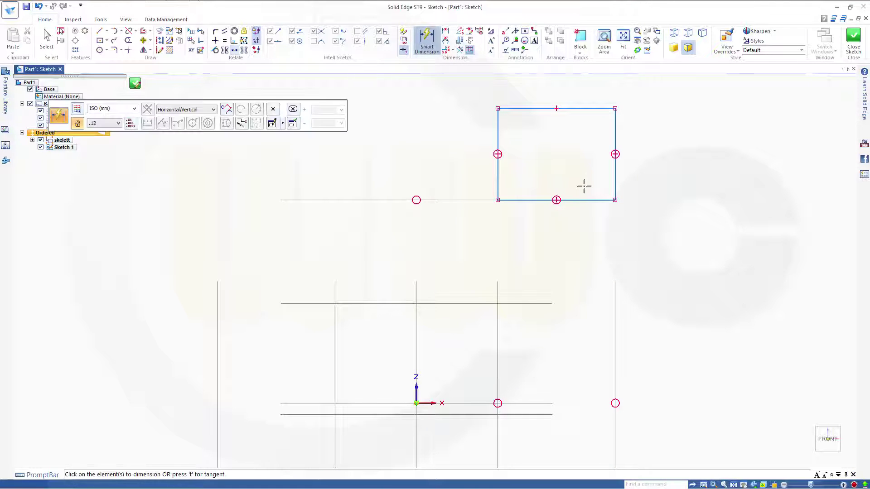
left_click(583, 199)
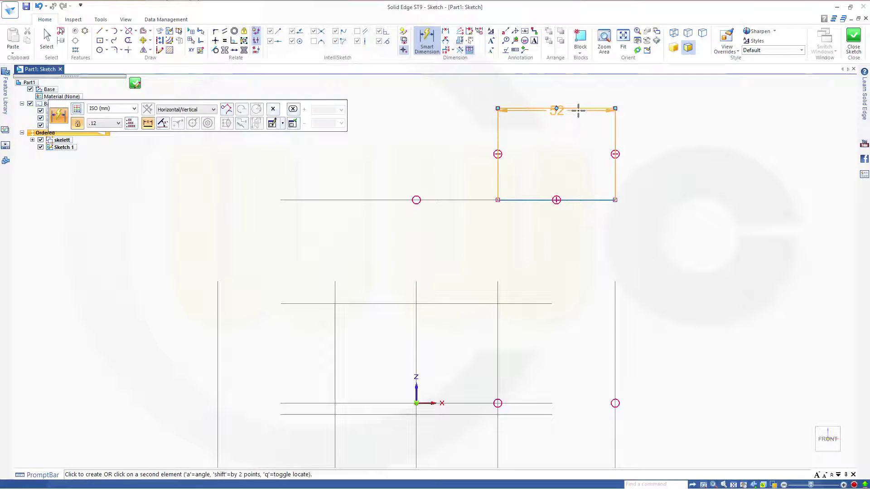
left_click(665, 150)
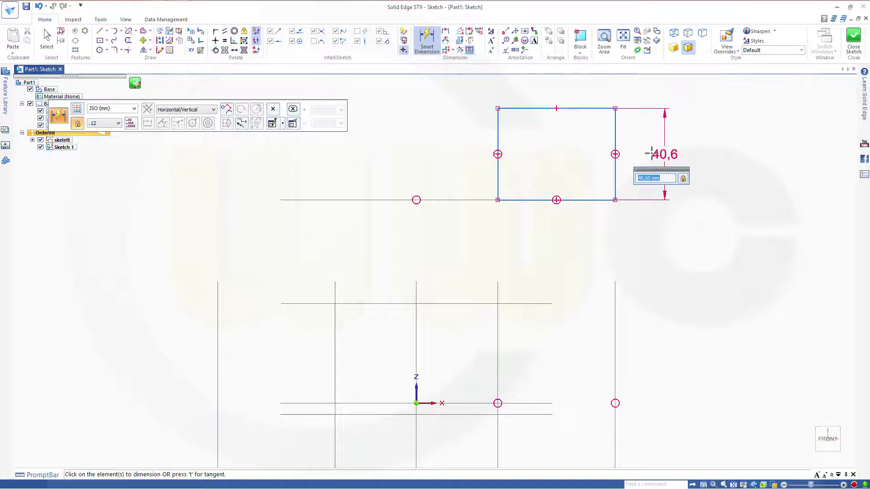
type("47")
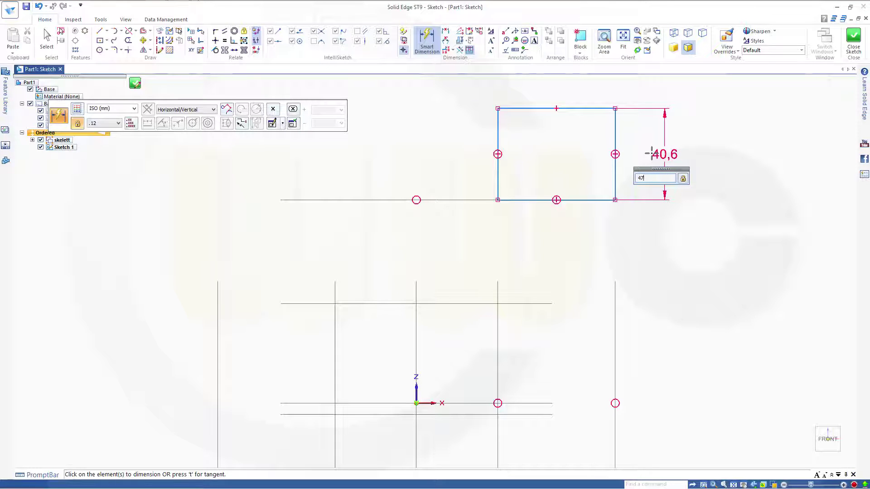
key("Return")
left_click(853, 39)
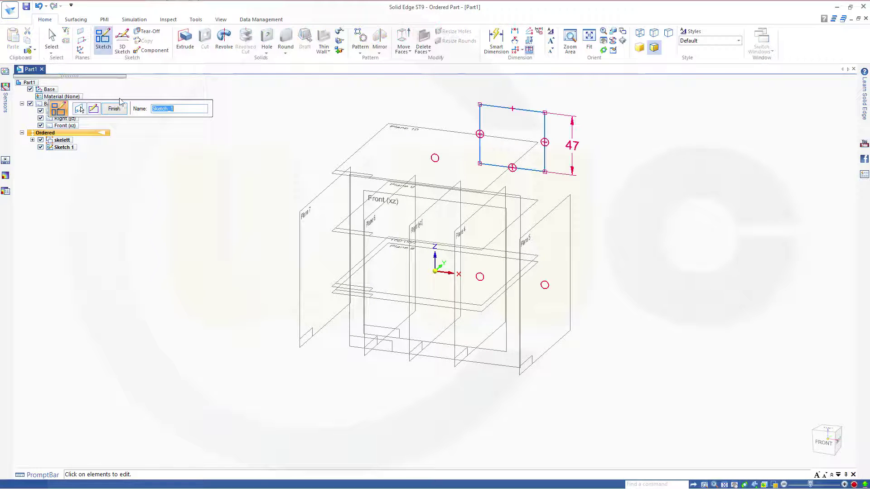
Revolve the rectangle 360° about its lower edge into a solid cylinder and finish the Revolve command.
left_click(224, 38)
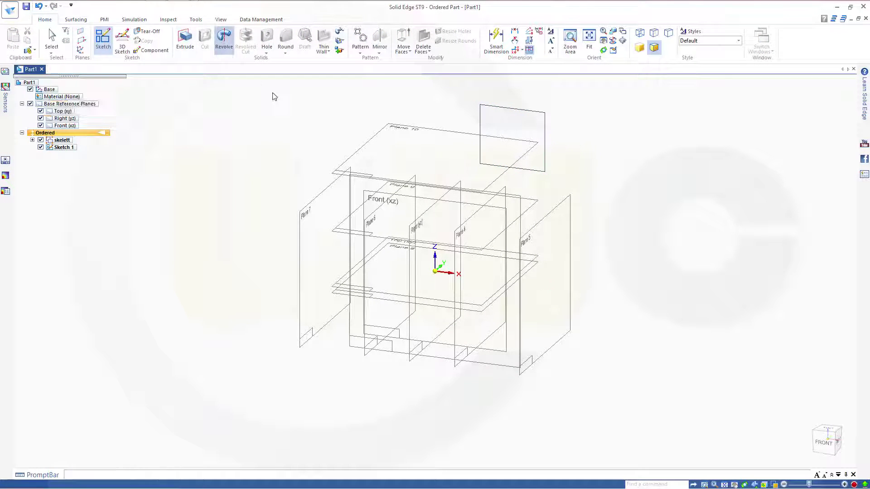
left_click(480, 118)
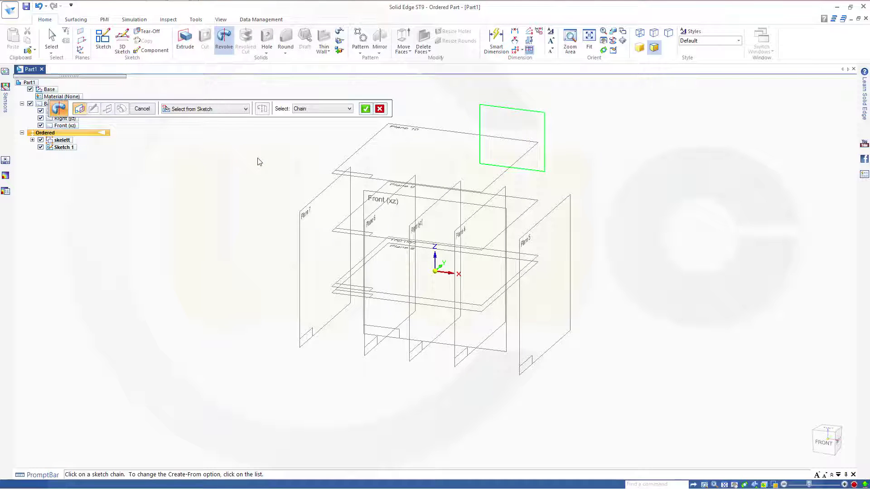
right_click(272, 155)
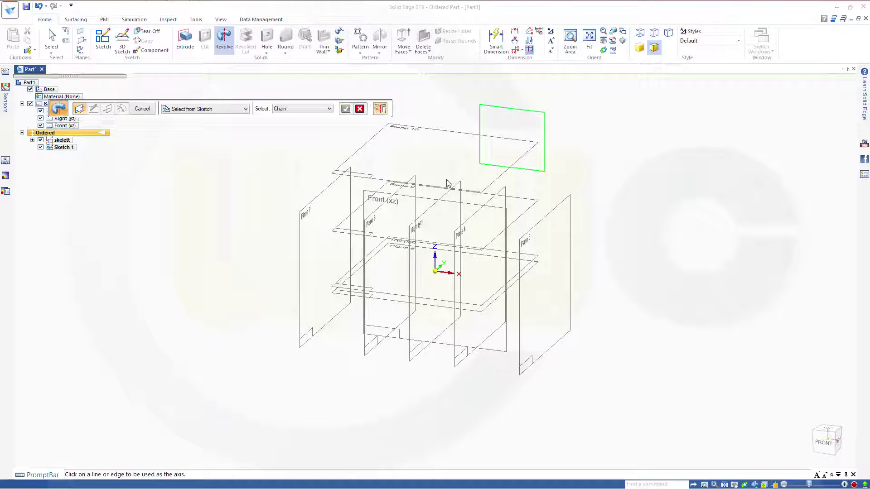
left_click(495, 166)
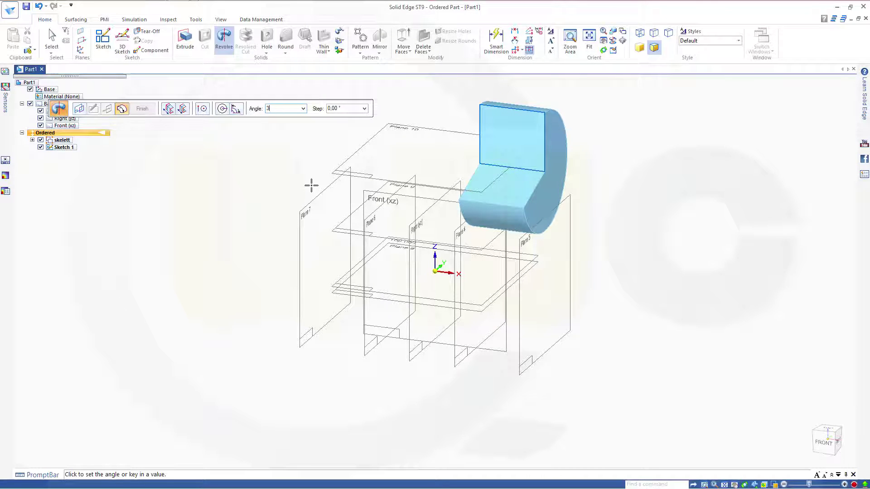
key("Tab")
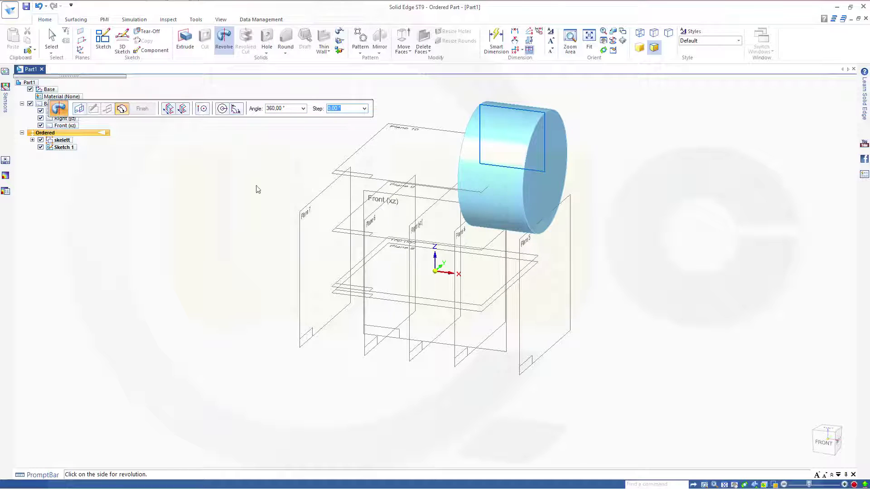
left_click(238, 185)
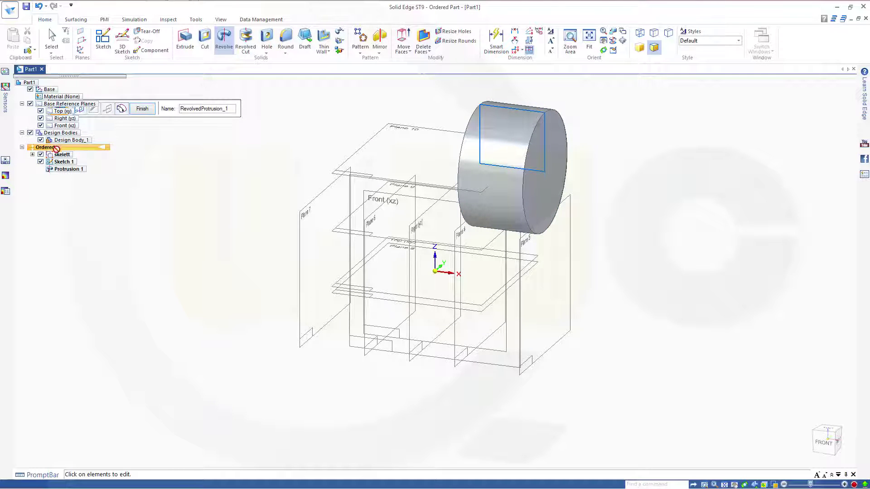
left_click(142, 109)
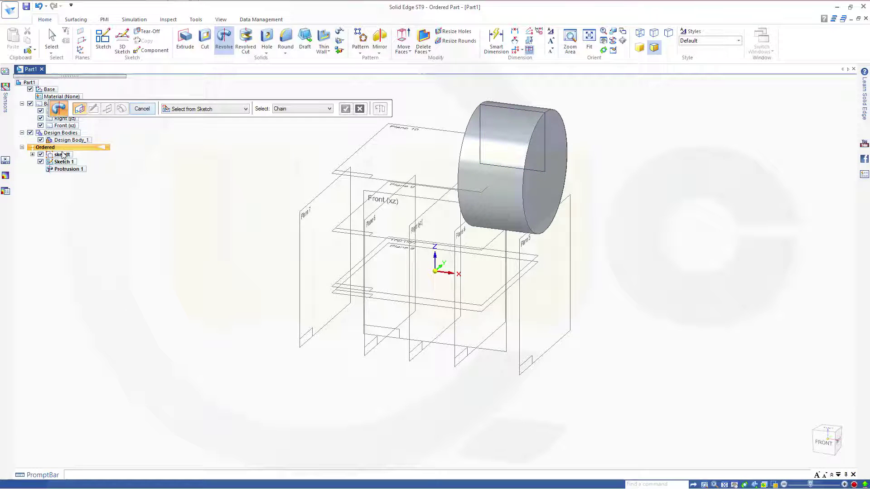
key("Escape")
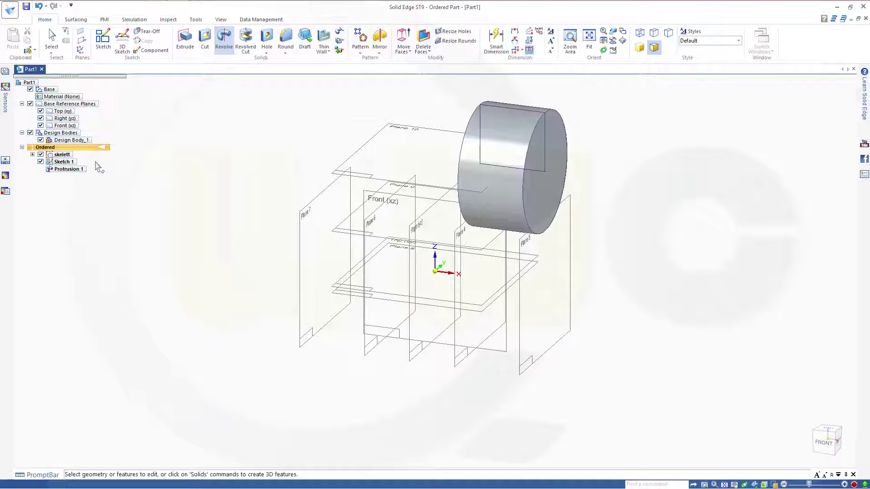
Group Sketch 1 and Protrusion 1 of the first cylinder together.
left_click(62, 154)
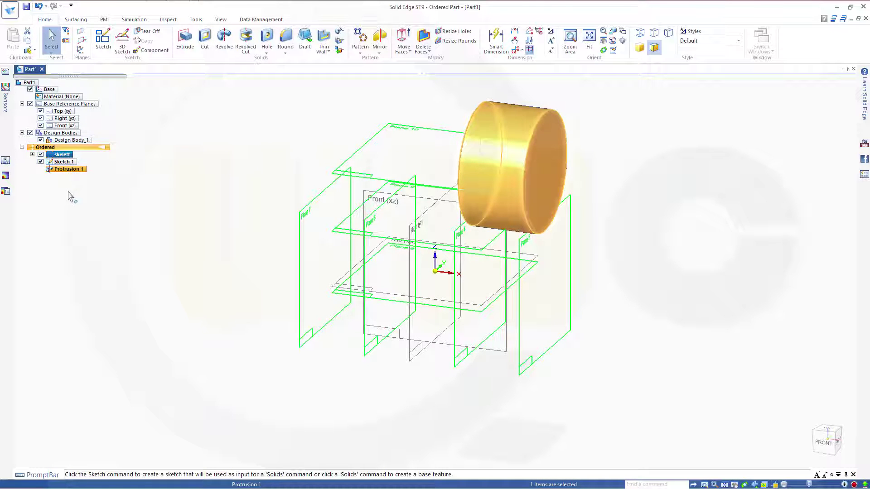
left_click(63, 162)
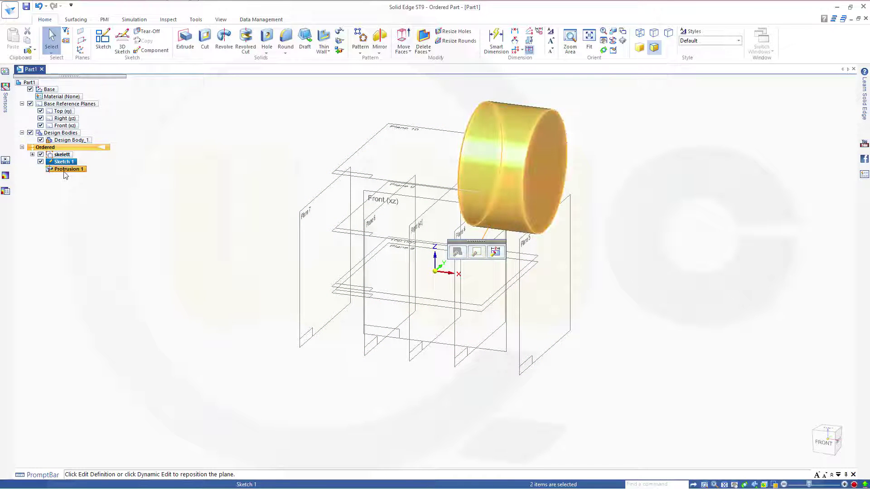
right_click(64, 172)
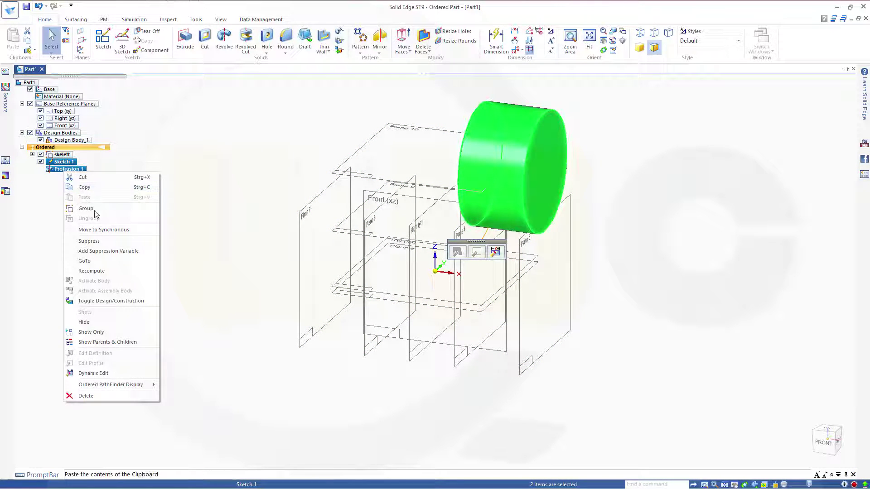
left_click(91, 209)
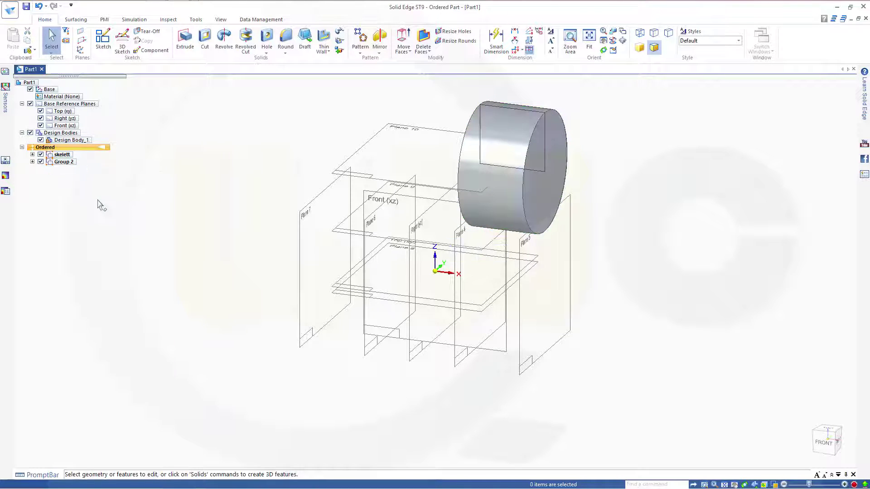
Rename the new group holding the first cylinder's features as Group right_plus.
right_click(72, 162)
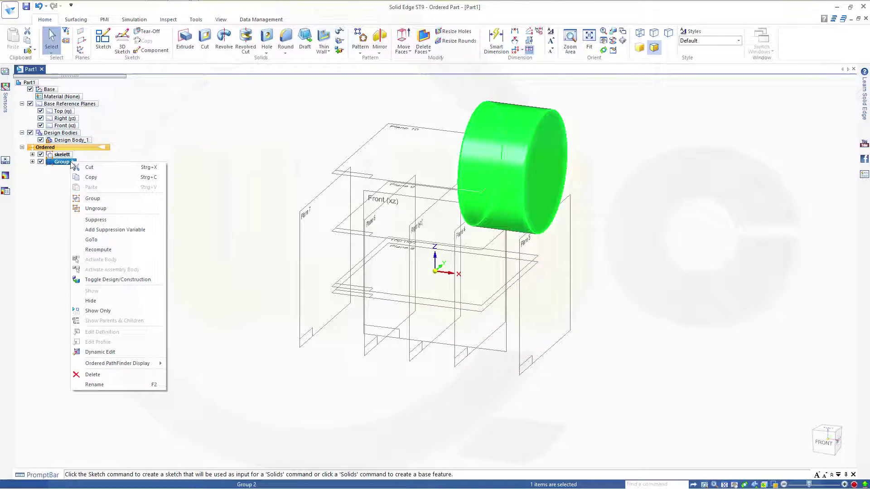
left_click(95, 385)
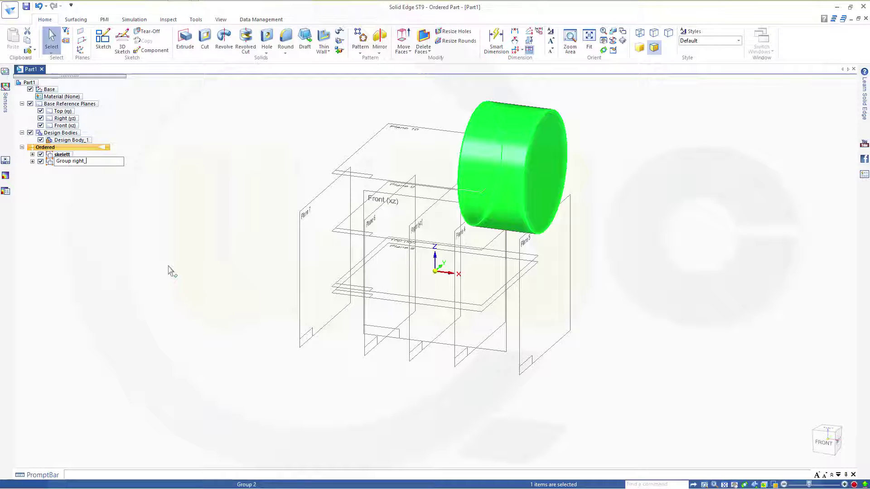
key("Return")
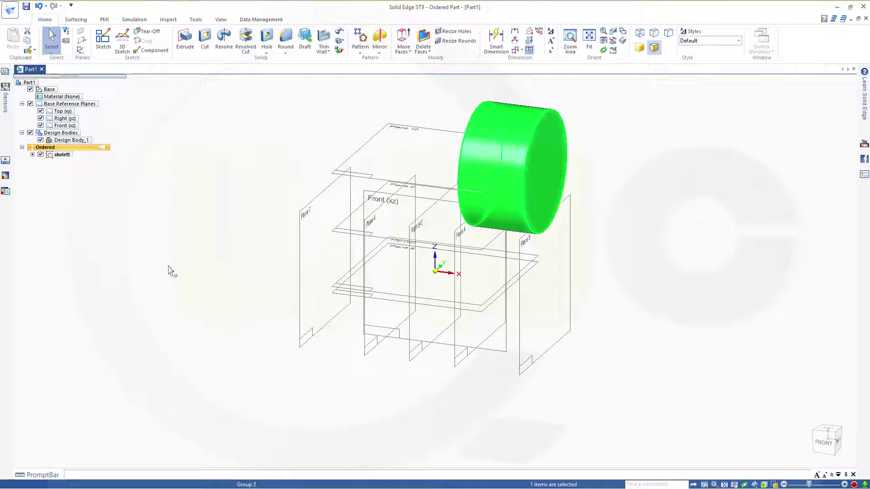
left_click(169, 267)
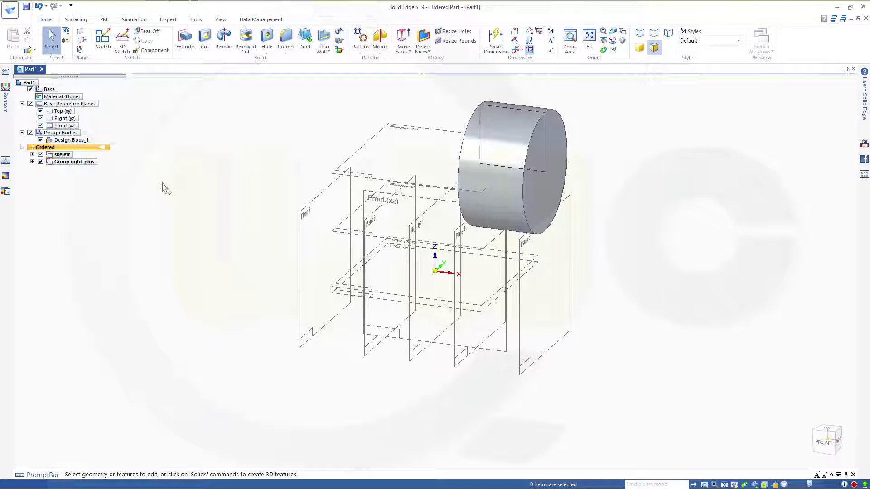
Start a sketch on the Front (xz) plane and draw a rectangle above Plane 10, towards the negative X side.
left_click(103, 40)
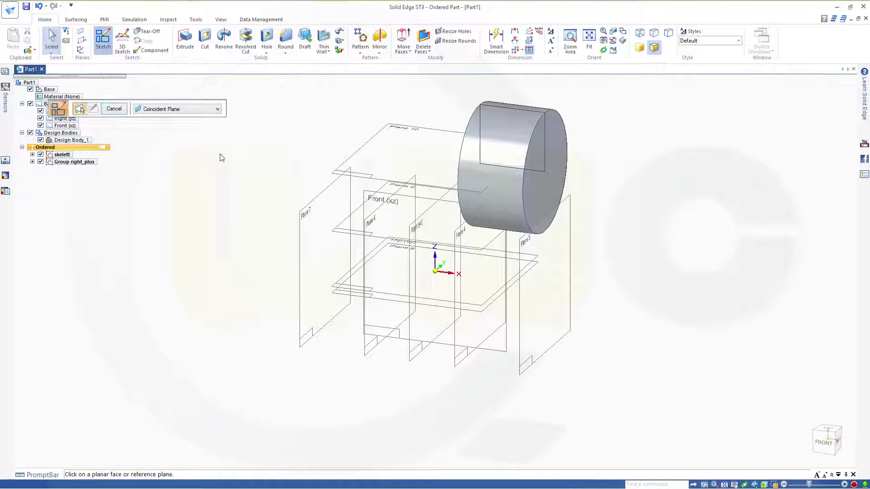
left_click(415, 202)
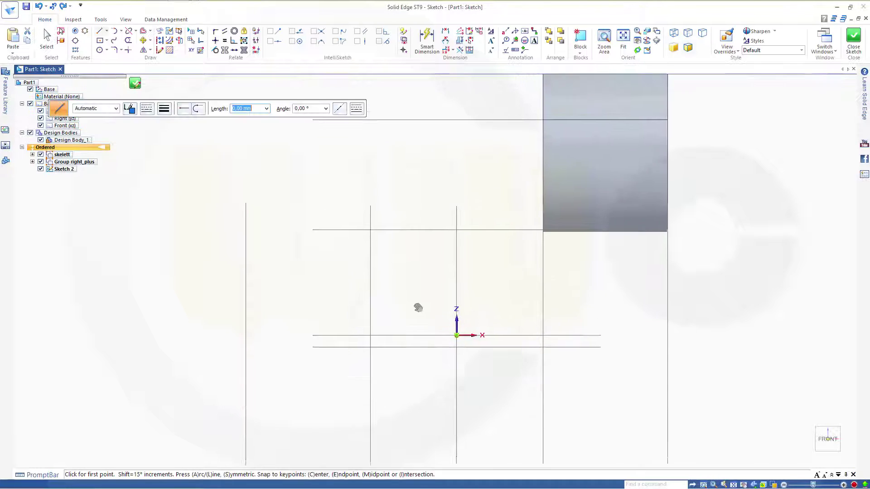
left_click(107, 41)
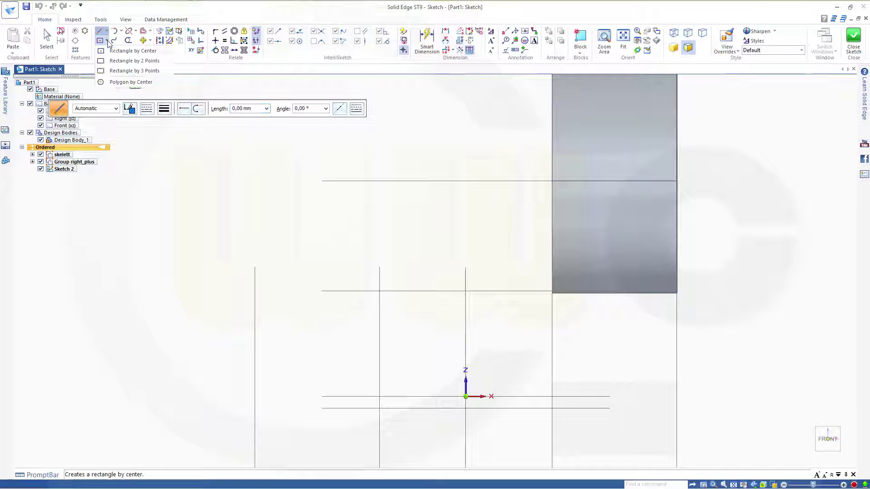
left_click(113, 63)
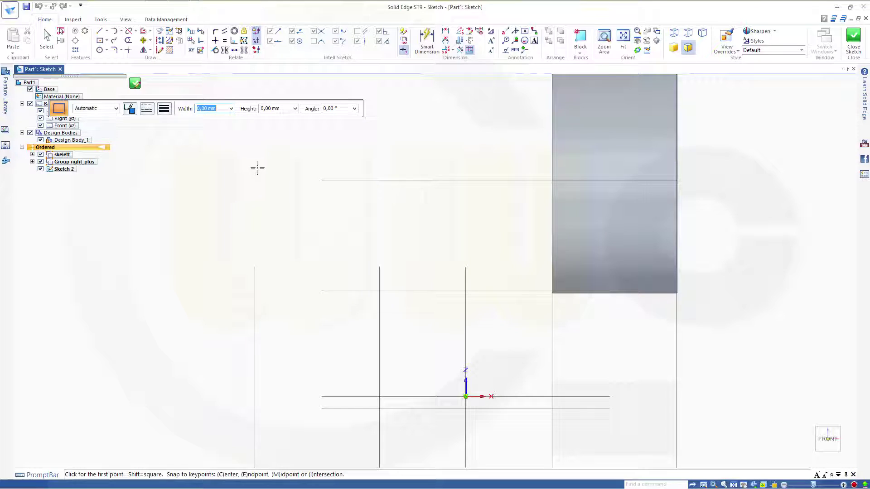
left_click(258, 167)
left_click(359, 83)
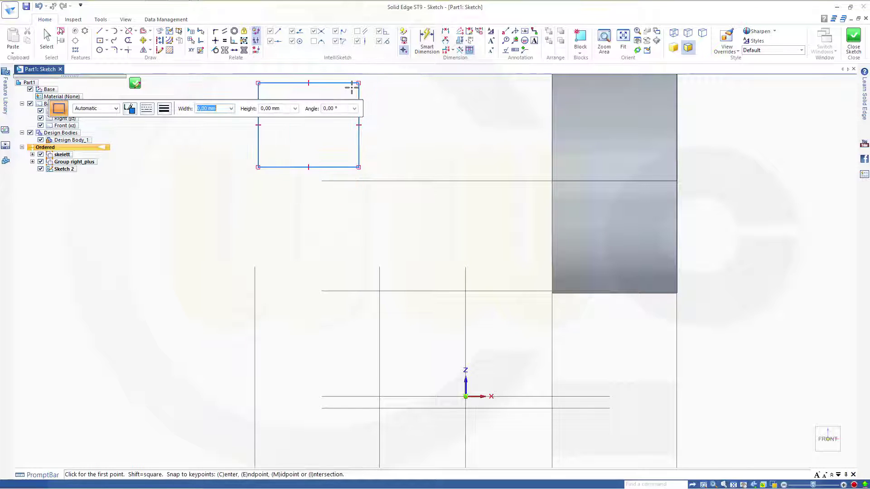
key("Escape")
Make the rectangle's lower edge collinear with Plane 10, its right edge with Plane 6 and its left edge with Plane 7.
left_click(235, 51)
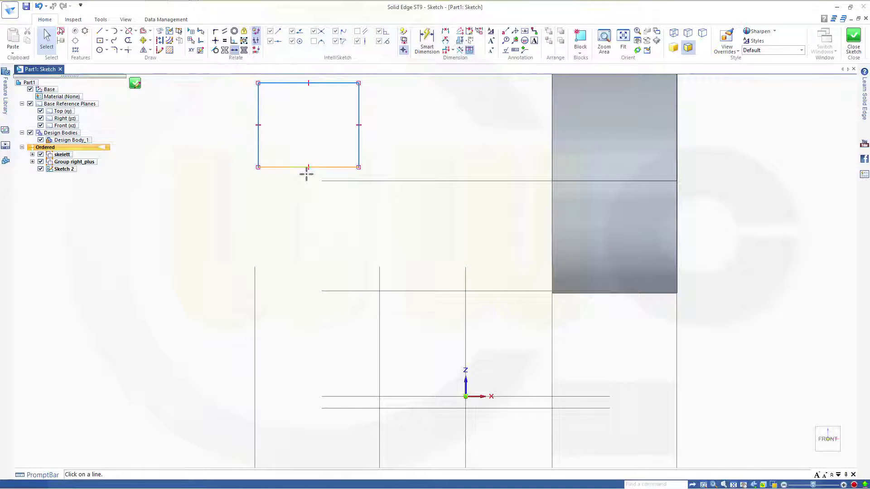
left_click(286, 167)
left_click(348, 181)
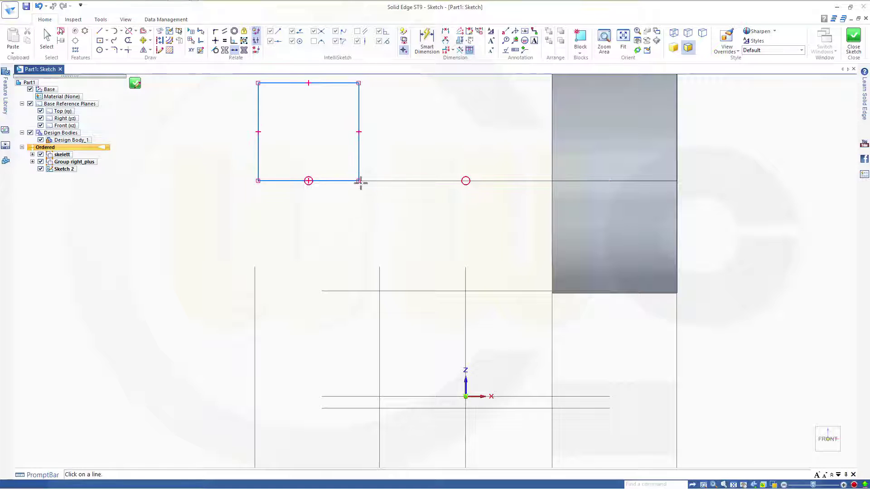
left_click(359, 150)
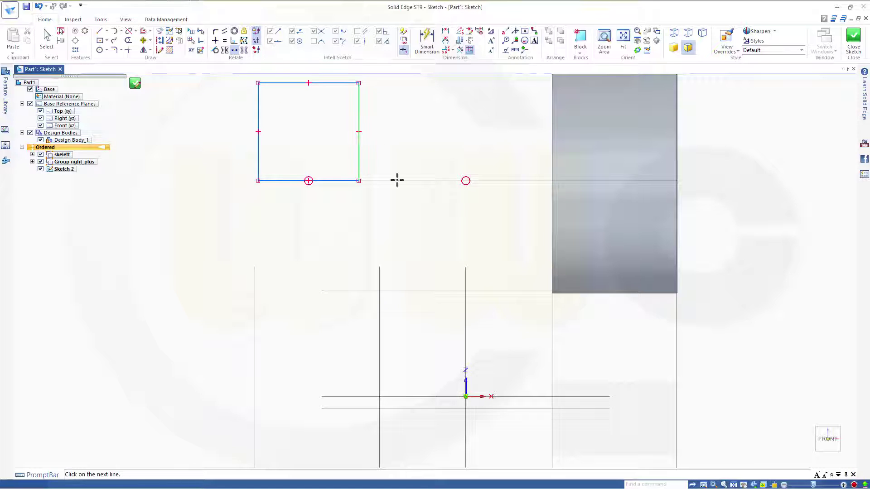
left_click(380, 274)
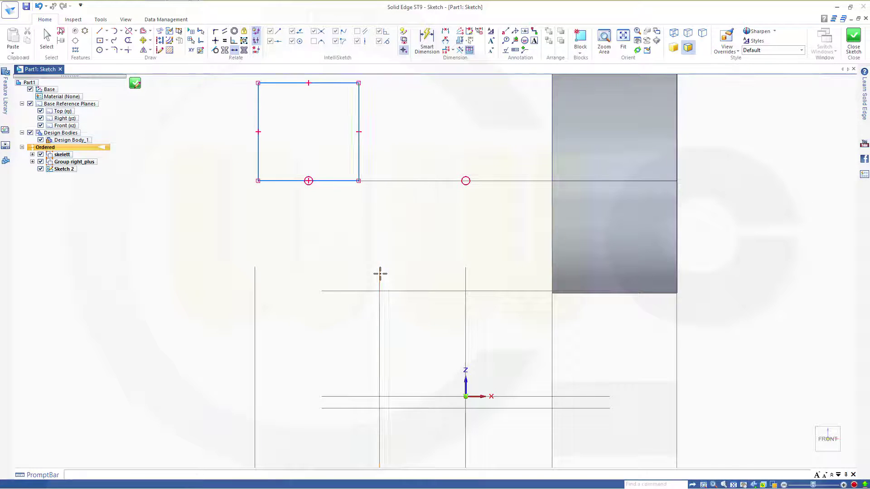
left_click(259, 152)
left_click(254, 283)
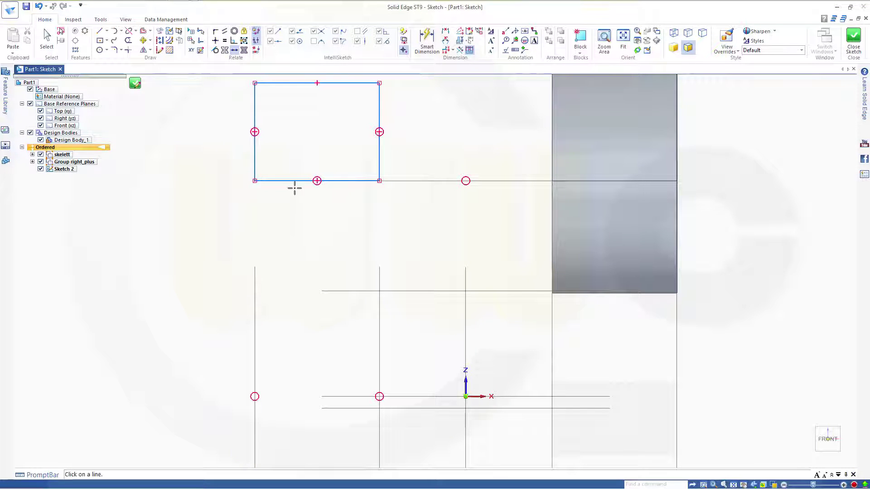
Dimension the rectangle's height as 47 mm, matching the existing cylinder's radius, and close the sketch.
left_click(427, 44)
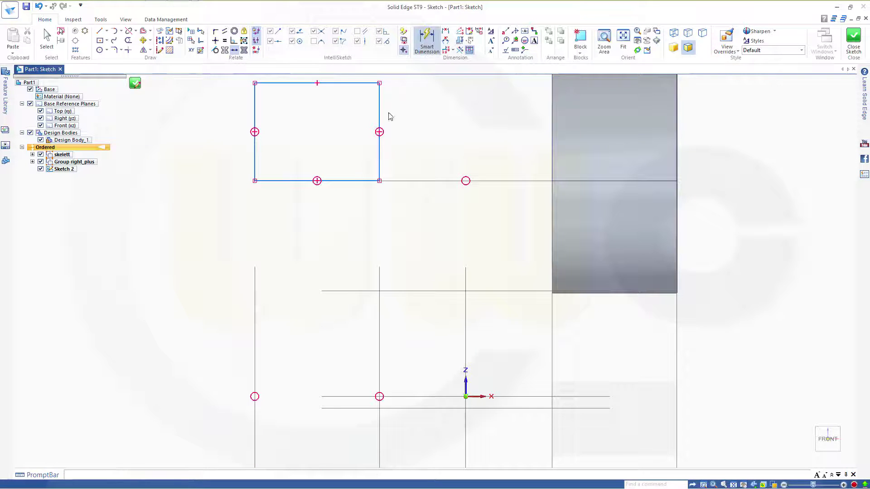
left_click(348, 181)
left_click(329, 83)
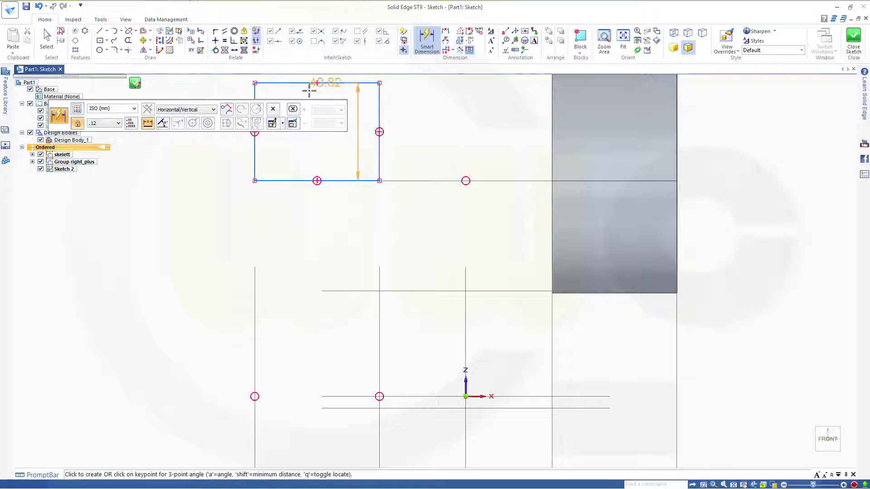
left_click(212, 150)
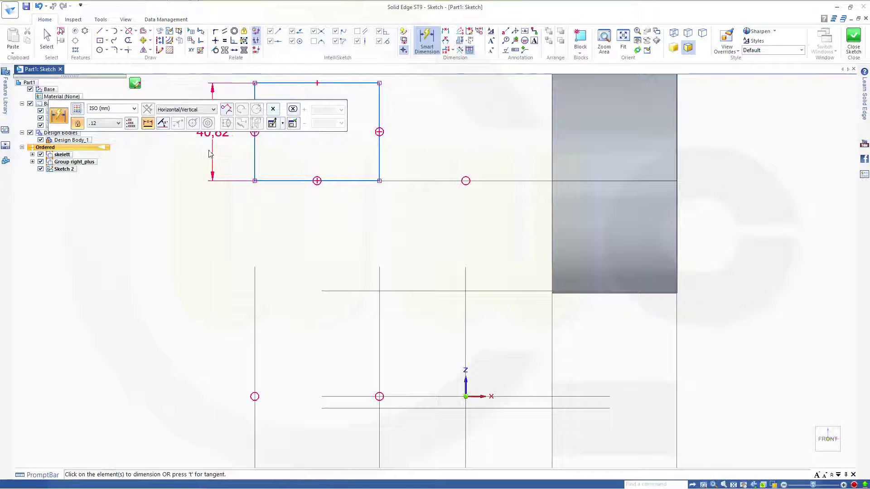
type("50")
key("Return")
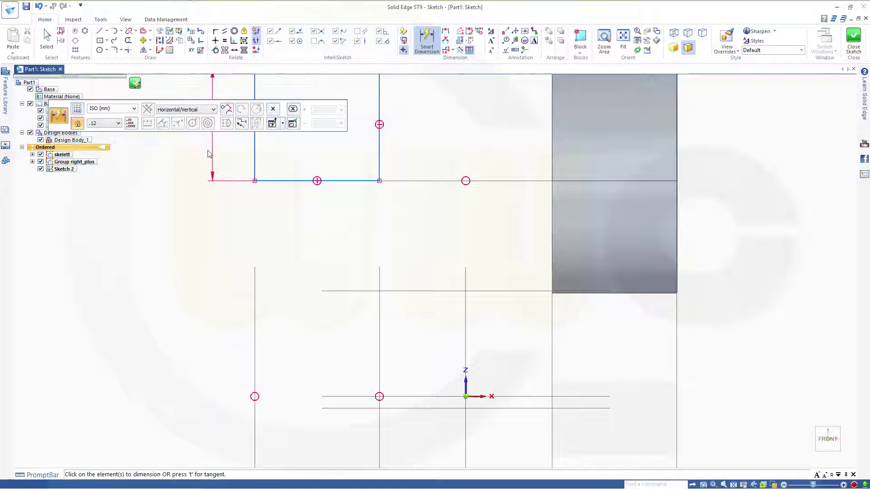
left_click(854, 39)
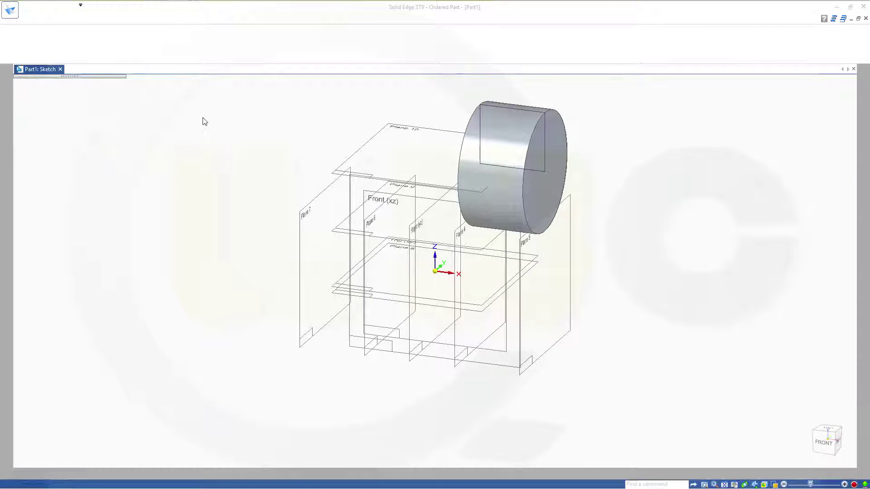
left_click(124, 109)
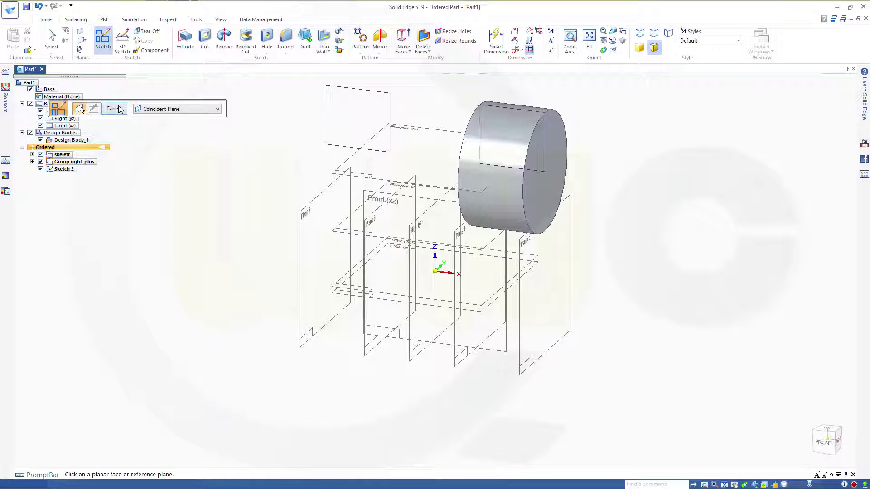
left_click(113, 109)
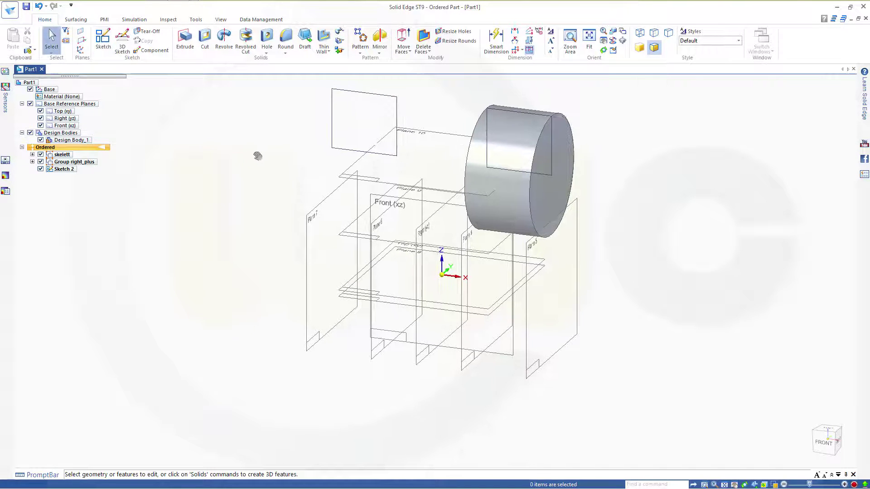
Add a new part body named left_plus.
left_click(340, 54)
left_click(356, 63)
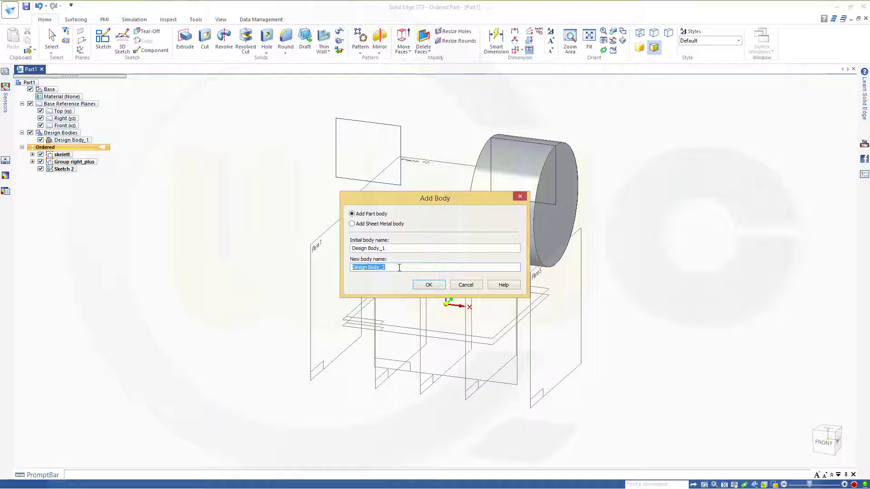
type("r")
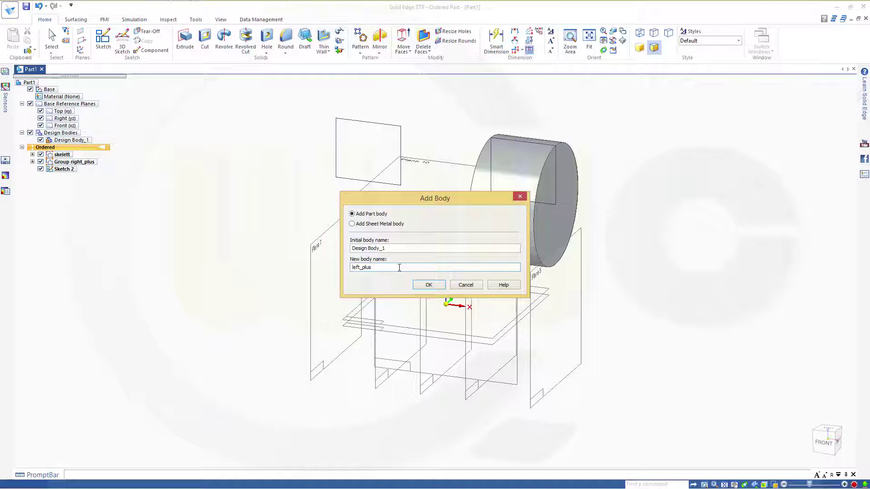
key("Return")
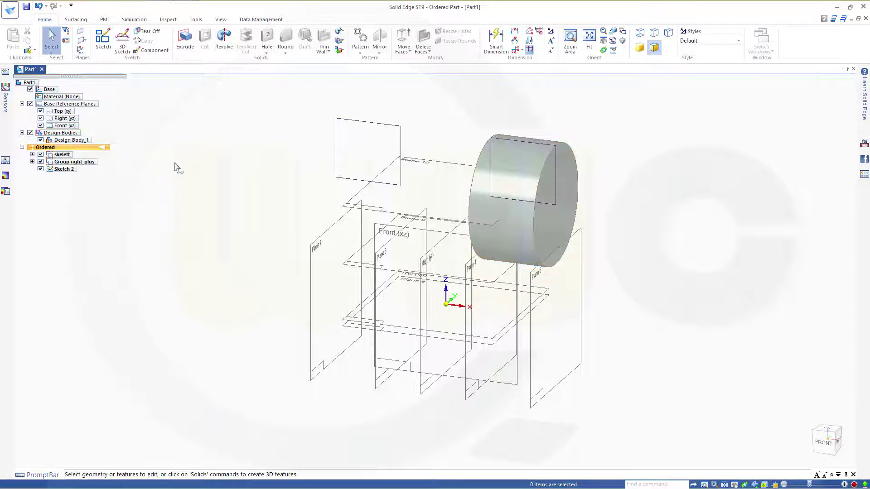
Revolve the negative X side rectangle 360° about its lower edge into a solid cylinder and finish the Revolve command.
left_click(223, 39)
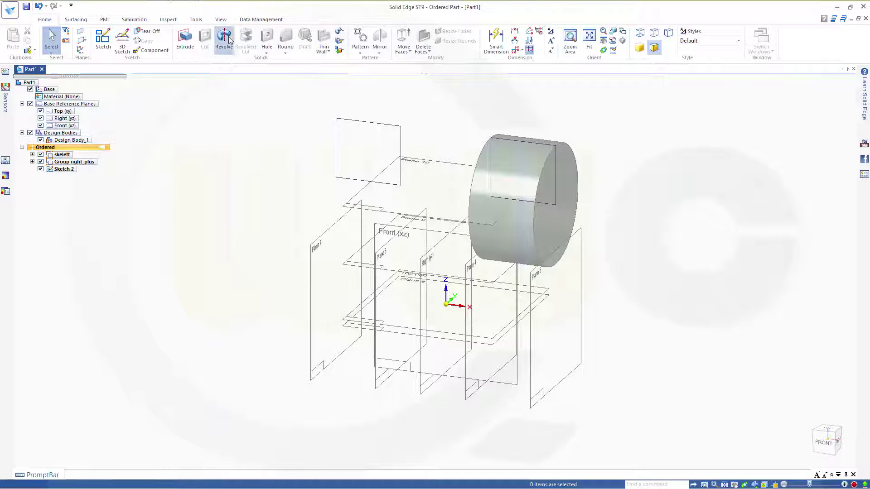
left_click(336, 140)
right_click(268, 156)
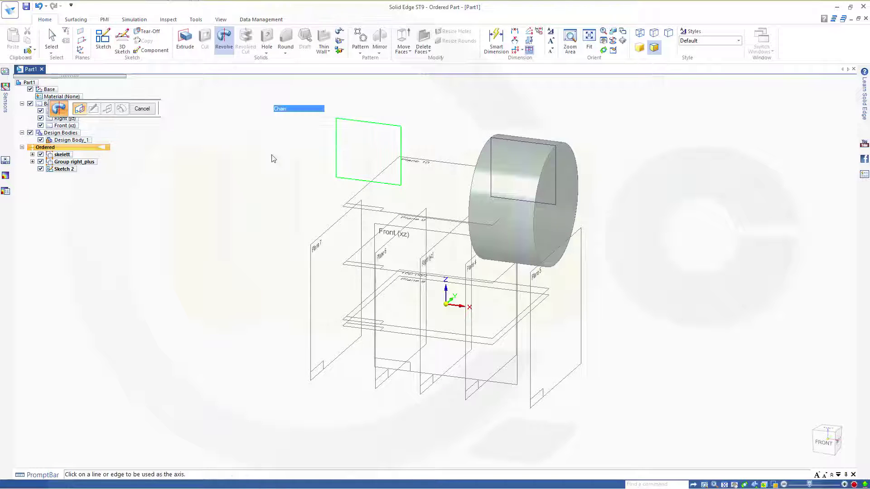
left_click(346, 179)
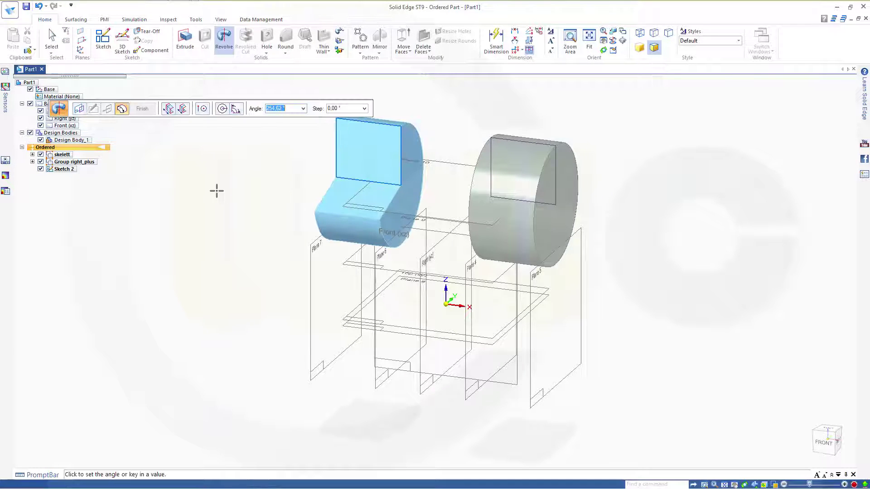
type("360")
key("Tab")
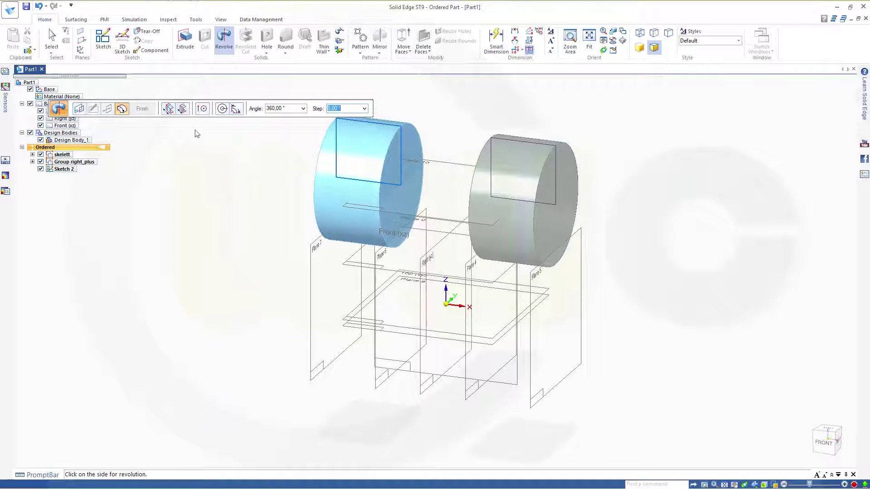
left_click(132, 177)
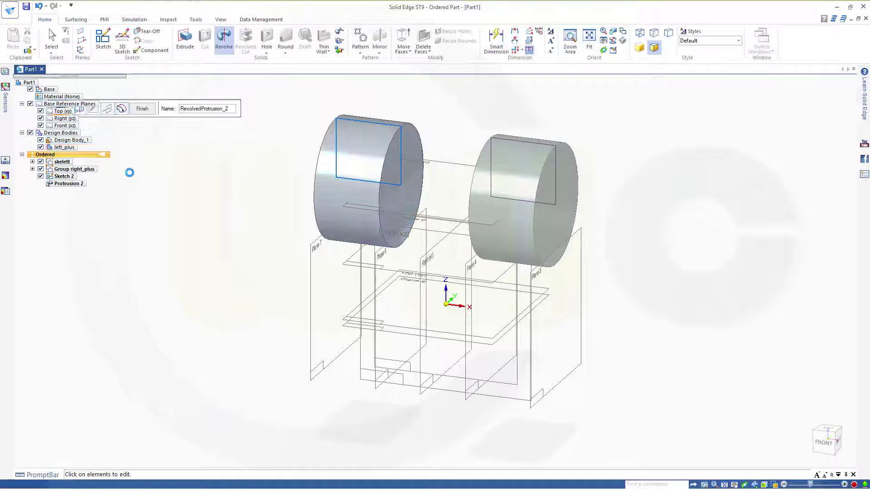
left_click(143, 109)
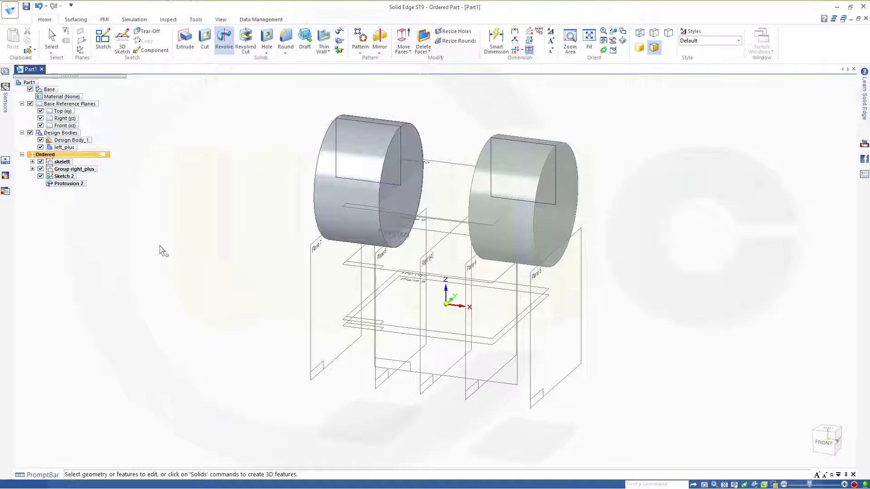
Rename the positive X side cylinder's design body as right_plus.
right_click(86, 143)
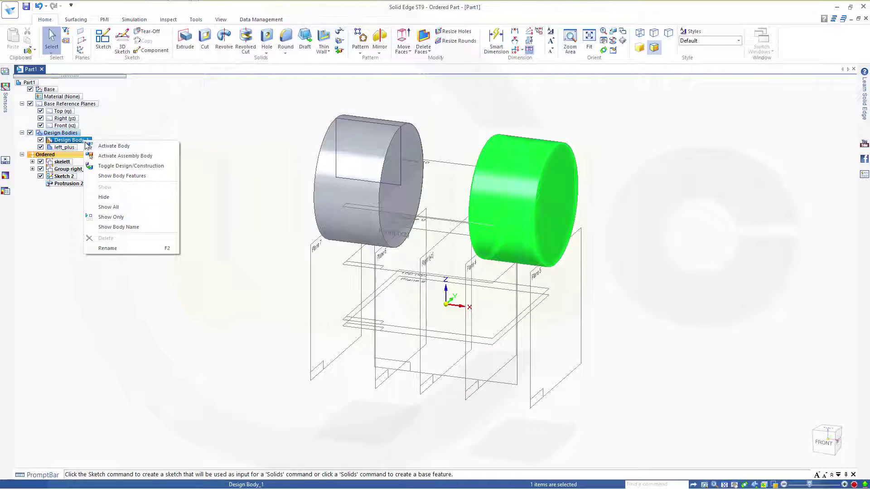
left_click(118, 248)
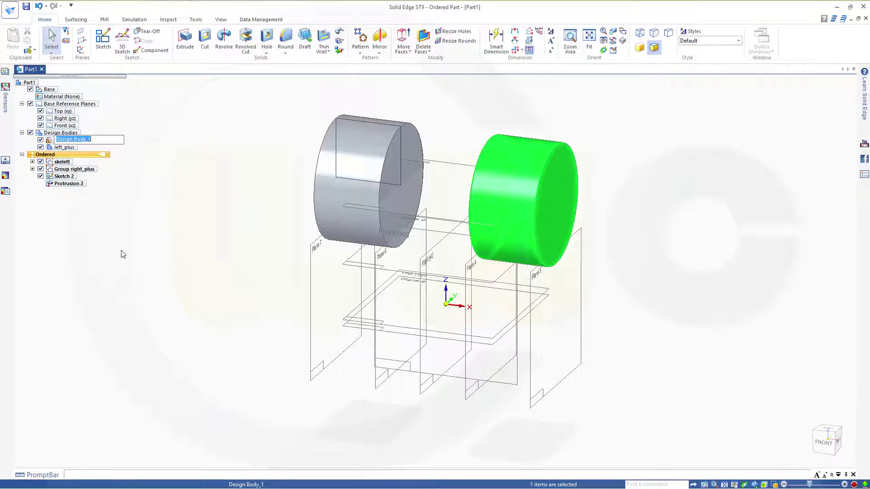
type("r")
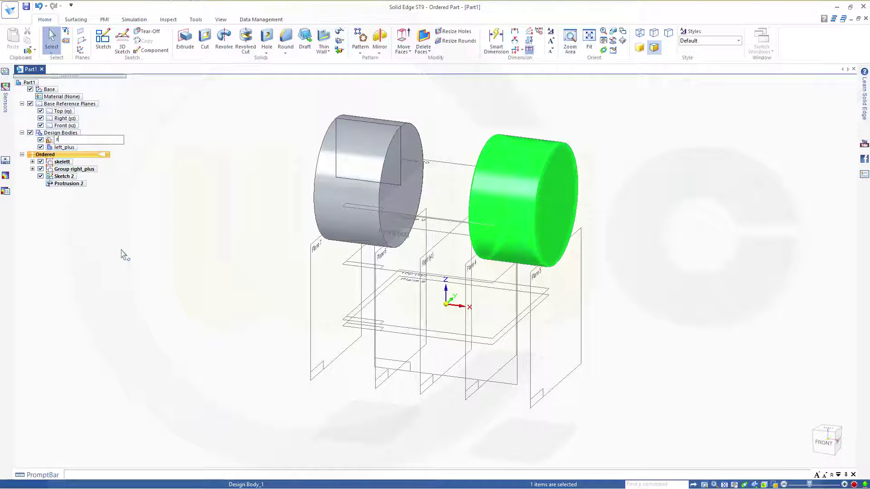
type("ight_plus")
key("Return")
left_click(189, 254)
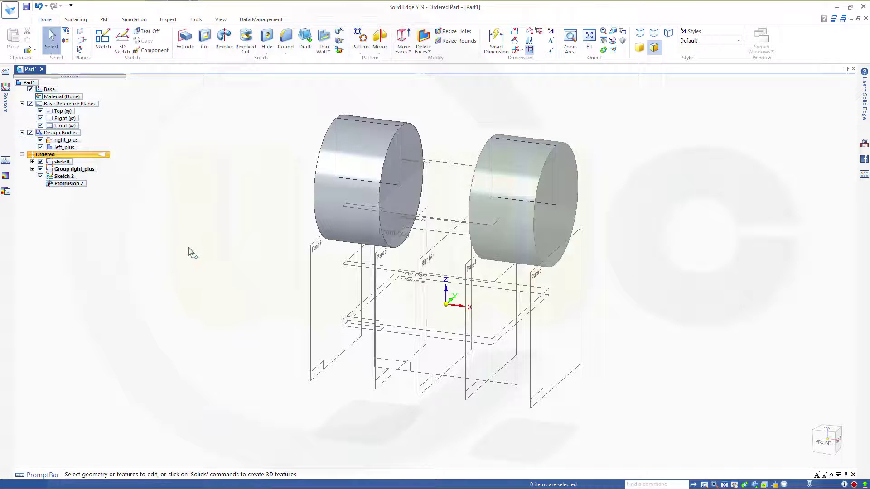
Start a new sketch on the Front (xz) reference plane.
key("ctrl+f")
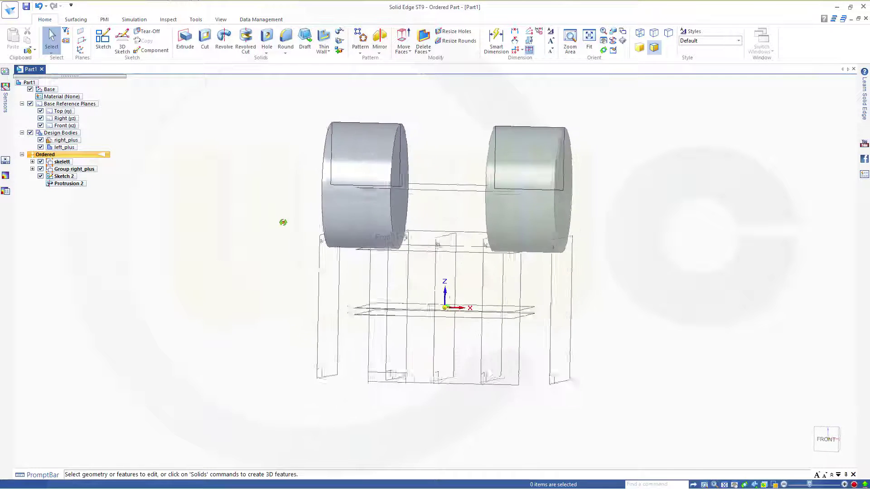
left_click(104, 40)
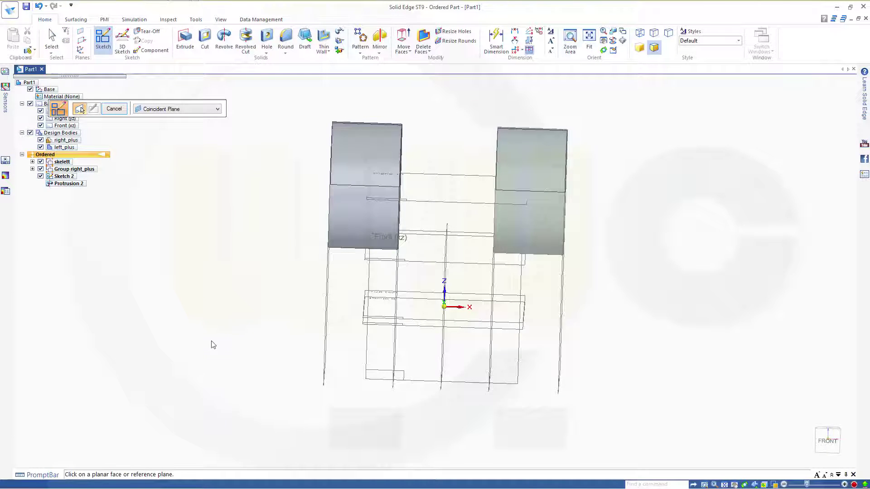
middle_click_drag(213, 345, 188, 341)
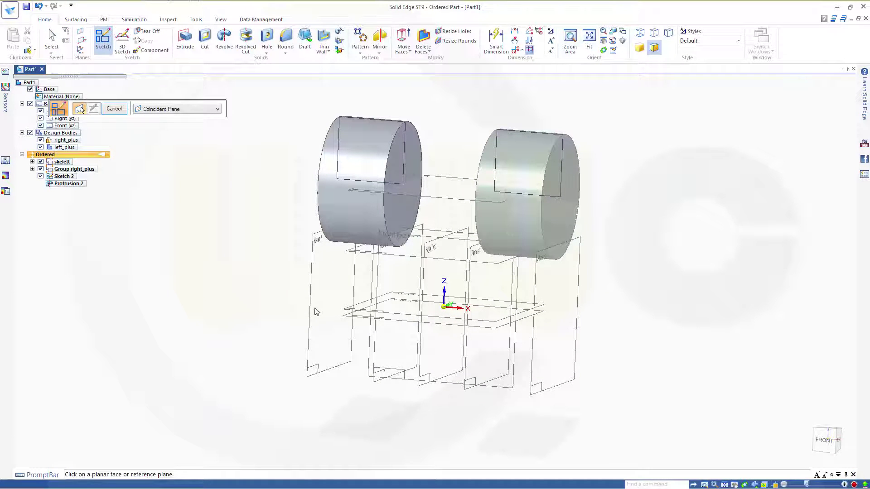
left_click(464, 240)
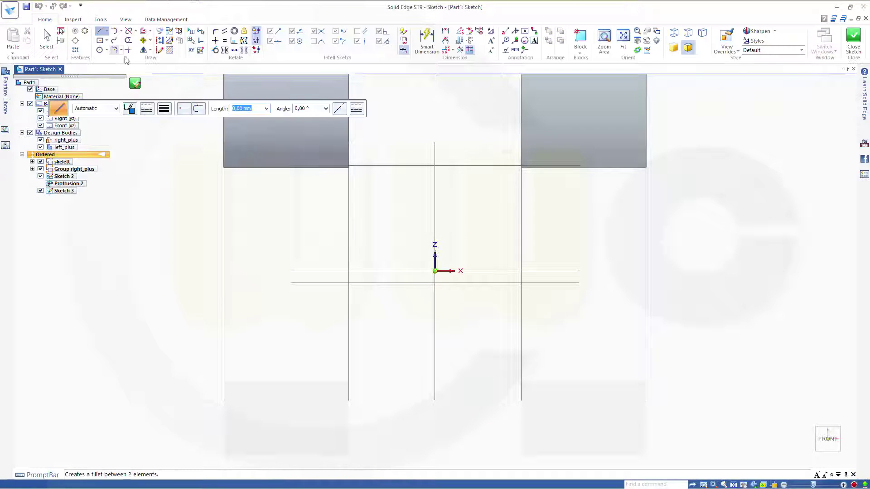
Sketch a closed six-line stepped profile on the positive X side of the Z axis, with a narrower lower step about 11.5 mm high.
left_click(443, 289)
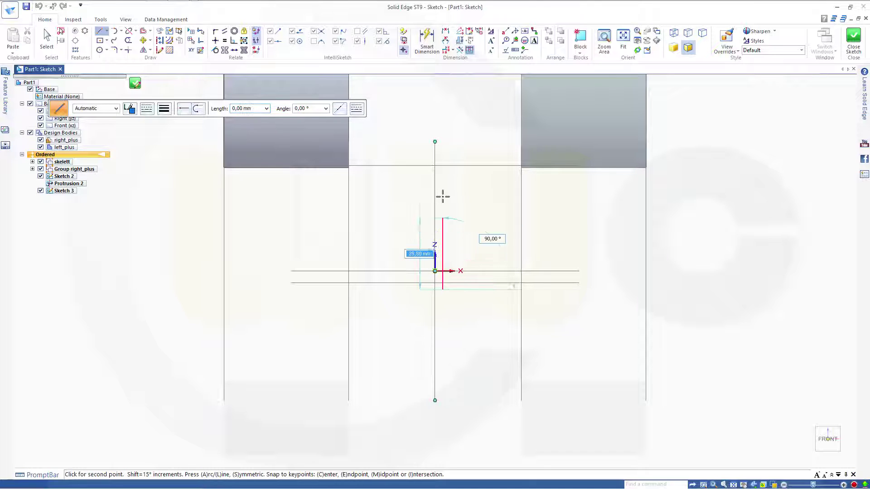
left_click(449, 173)
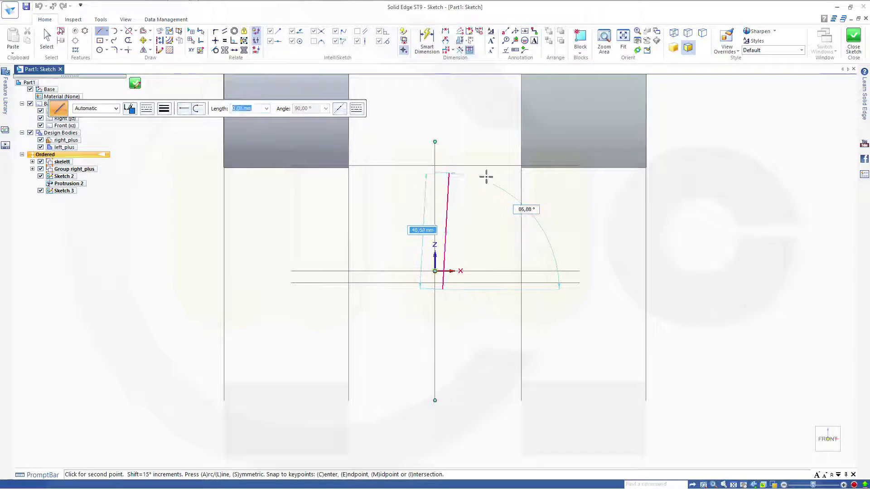
left_click(513, 173)
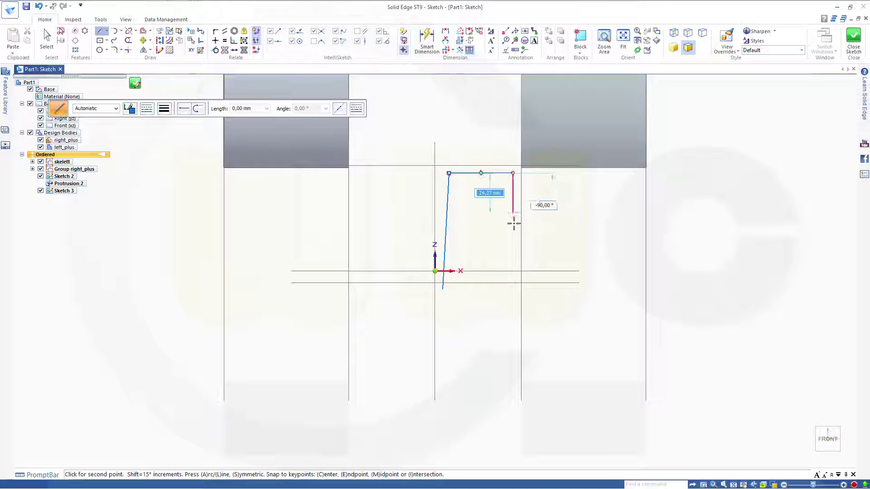
left_click(513, 261)
left_click(474, 262)
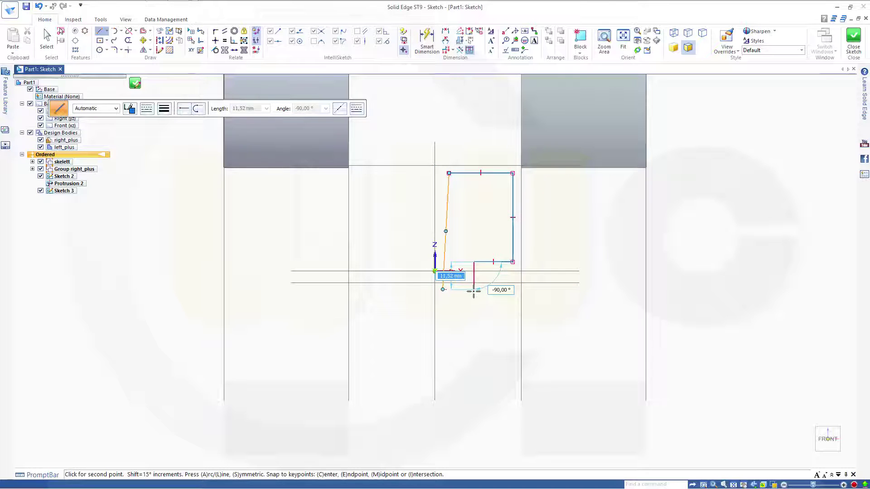
left_click(474, 290)
left_click(443, 289)
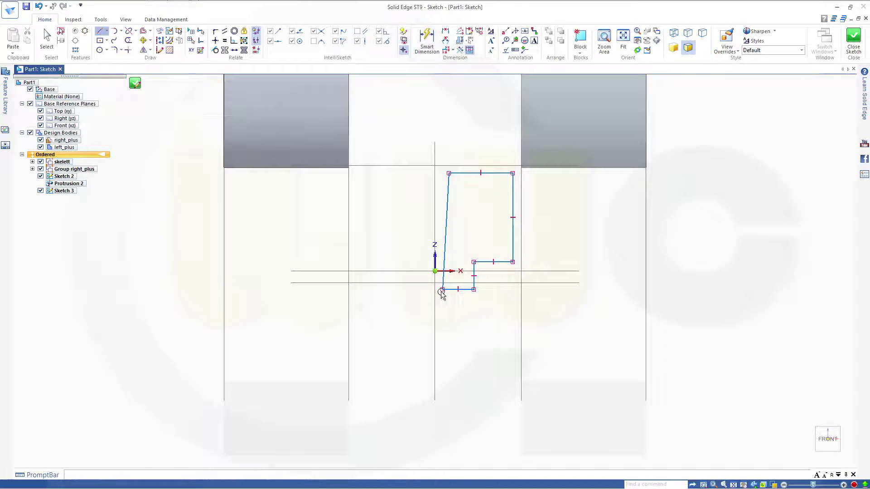
key("Escape")
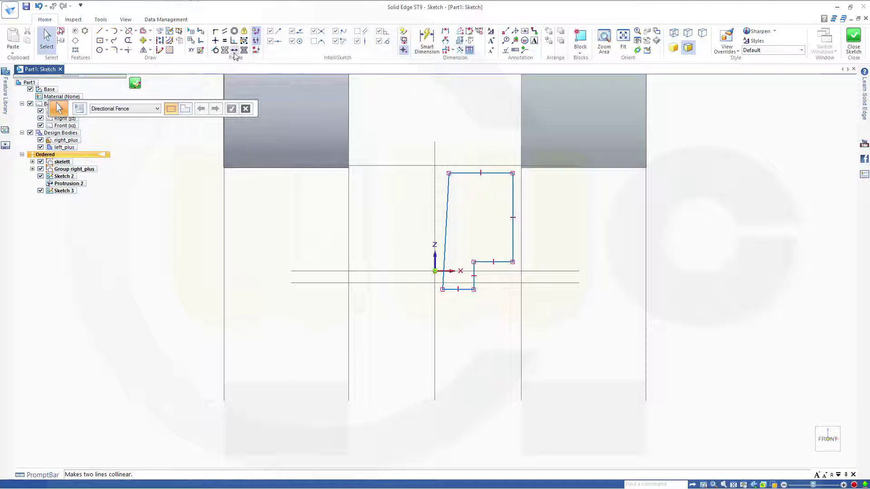
Make the profile's inner edge collinear with the Right (yz) plane, and its upper, lower and step edges collinear with the nearby horizontal planes.
left_click(234, 50)
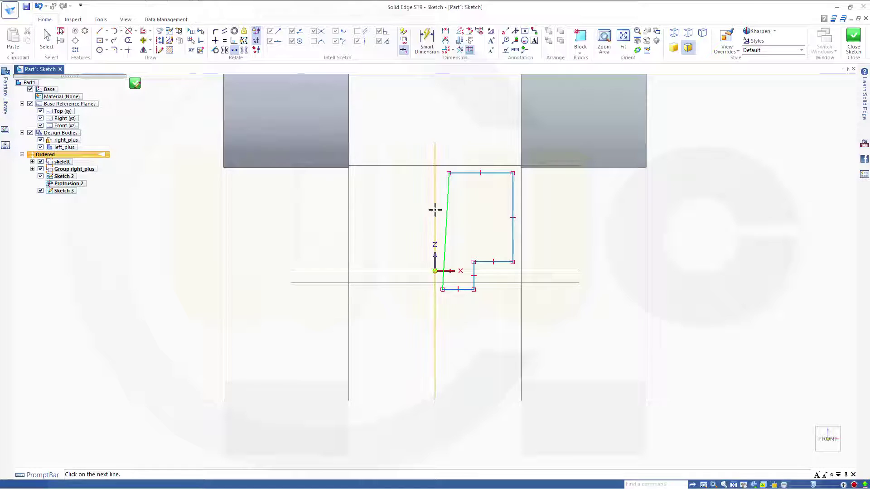
left_click(435, 209)
left_click(458, 173)
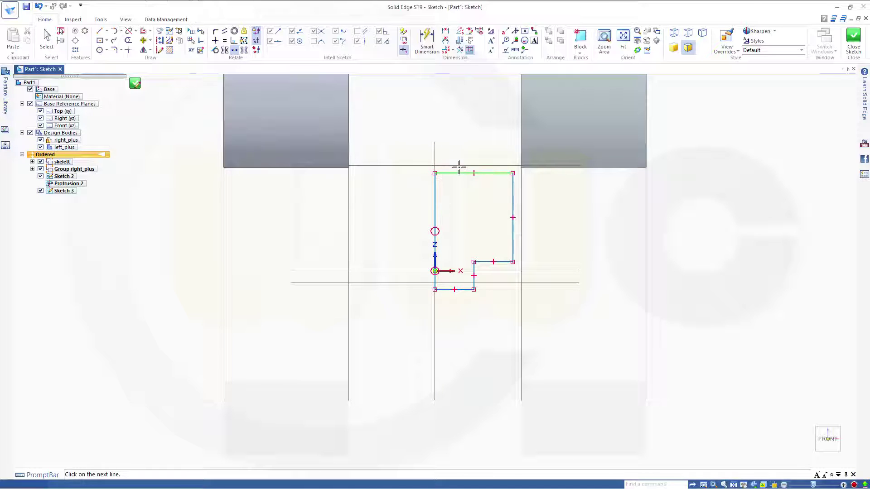
left_click(458, 166)
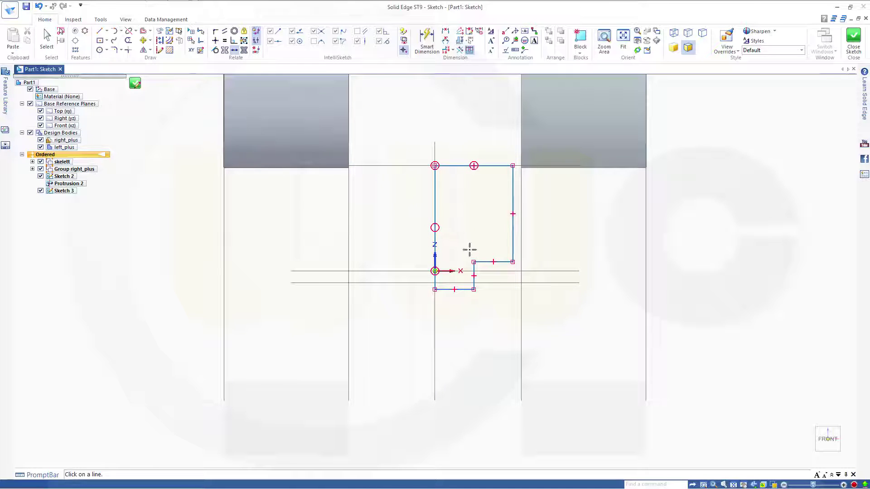
left_click(458, 290)
left_click(448, 283)
left_click(487, 261)
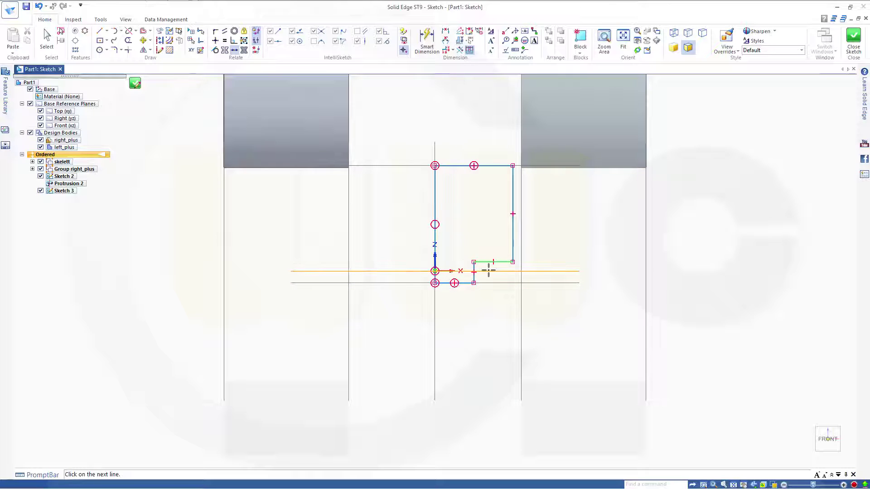
left_click(488, 271)
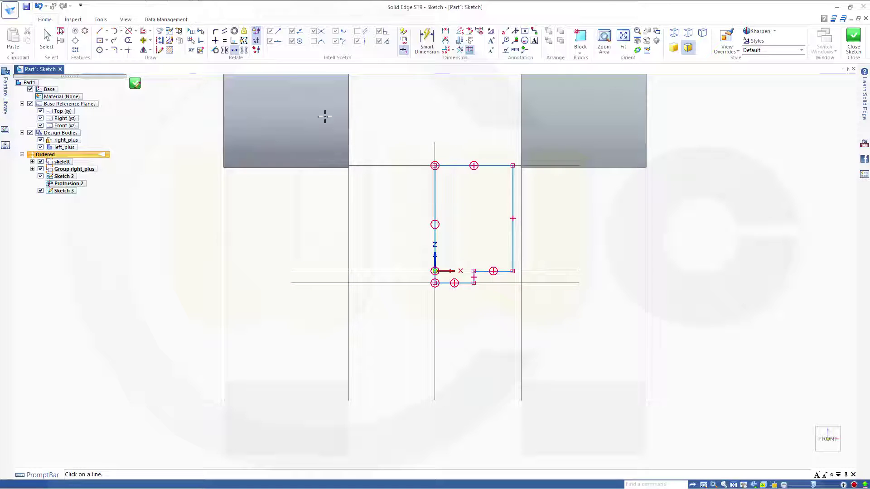
Dimension the profile's overall width from the Z axis edge to its outer edge as 40 mm.
left_click(427, 40)
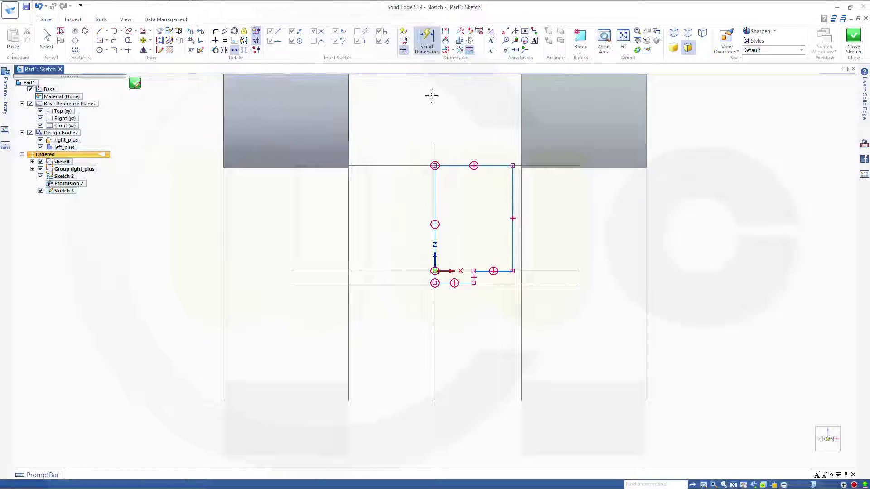
left_click(436, 194)
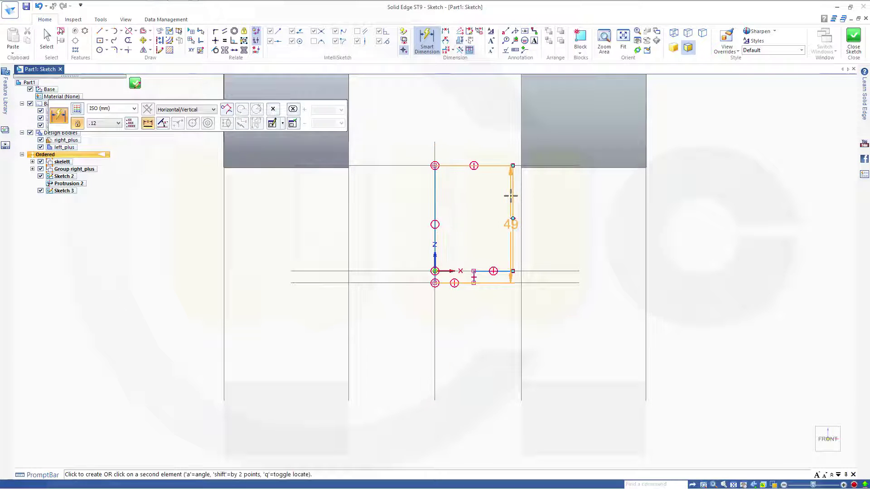
left_click(512, 196)
left_click(488, 360)
type("4")
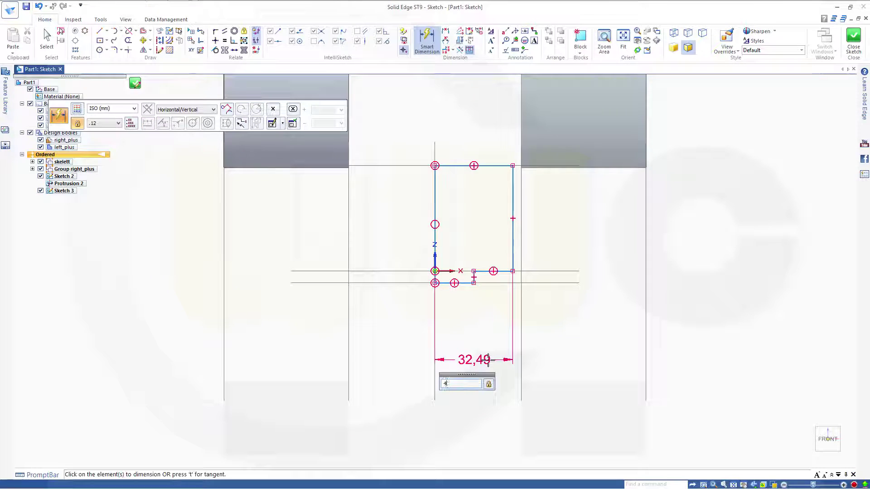
type("0")
key("Return")
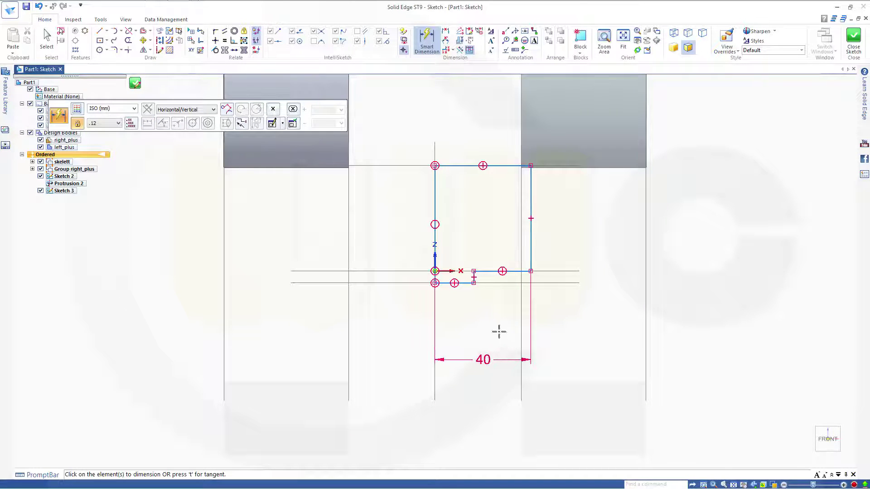
Dimension the narrower lower step's width from the Z axis edge as 28 mm and close the sketch.
left_click(436, 277)
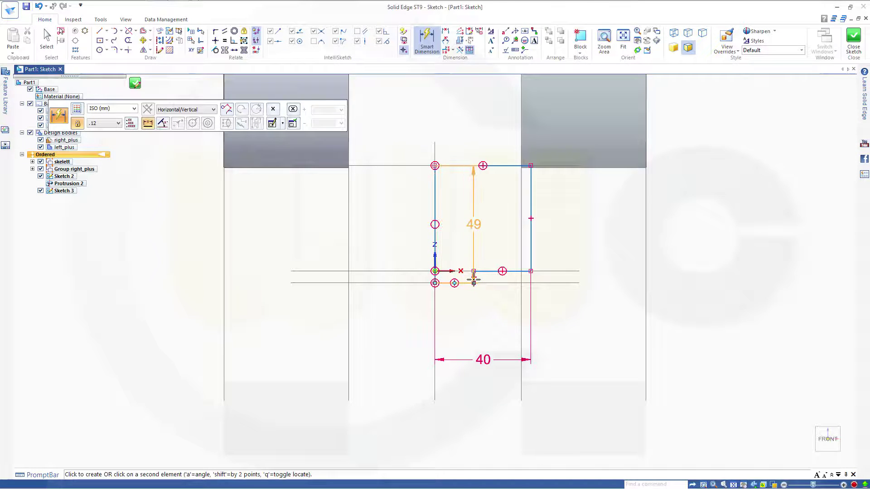
left_click(473, 277)
left_click(467, 321)
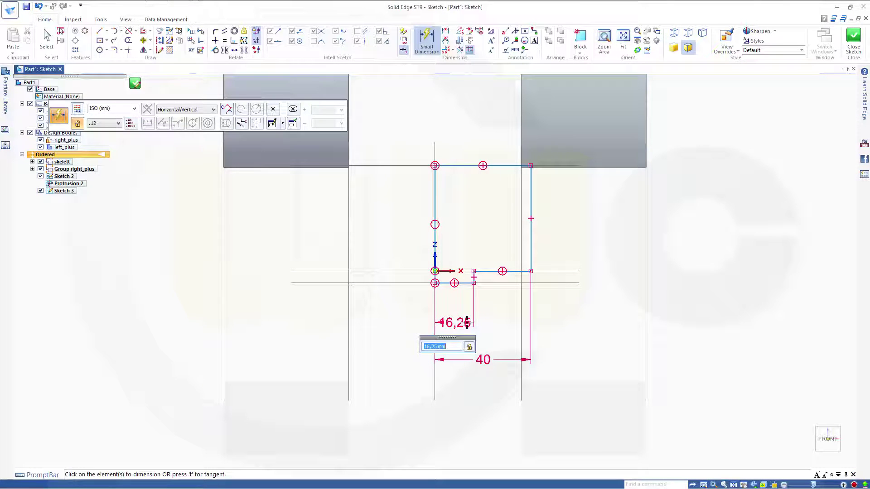
type("28")
key("Return")
left_click(854, 40)
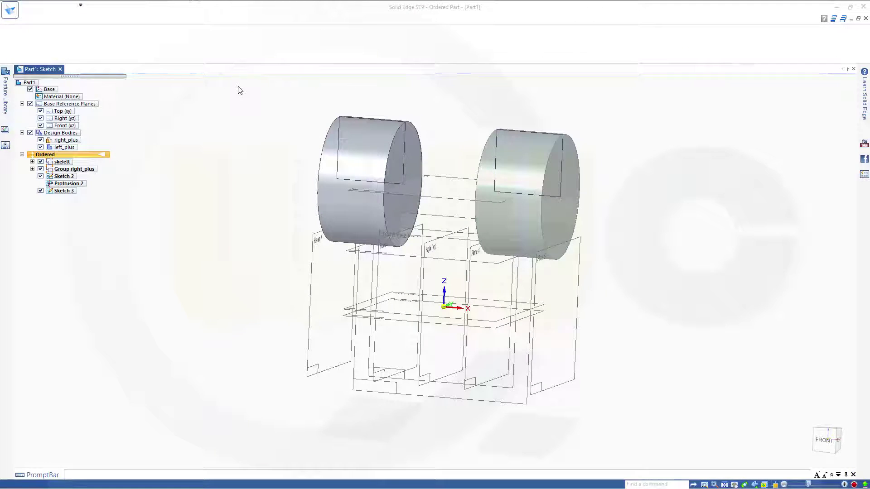
Add a new part body named center_plus.
left_click(338, 56)
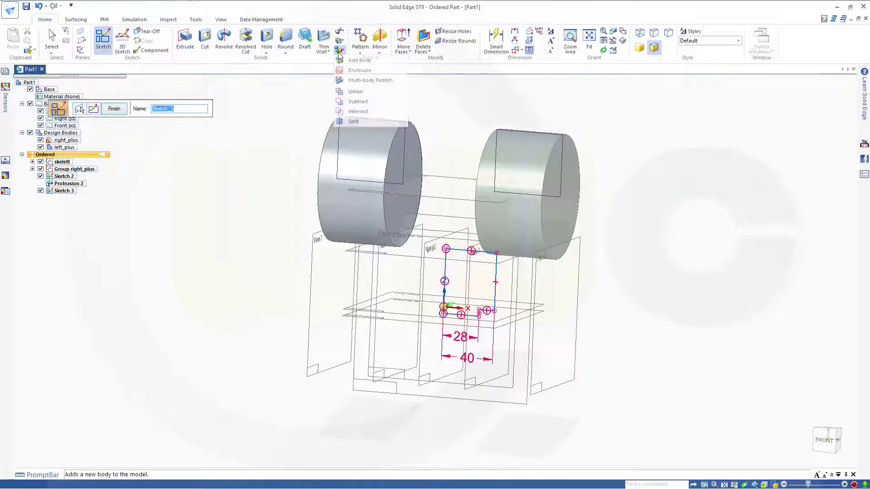
left_click(353, 75)
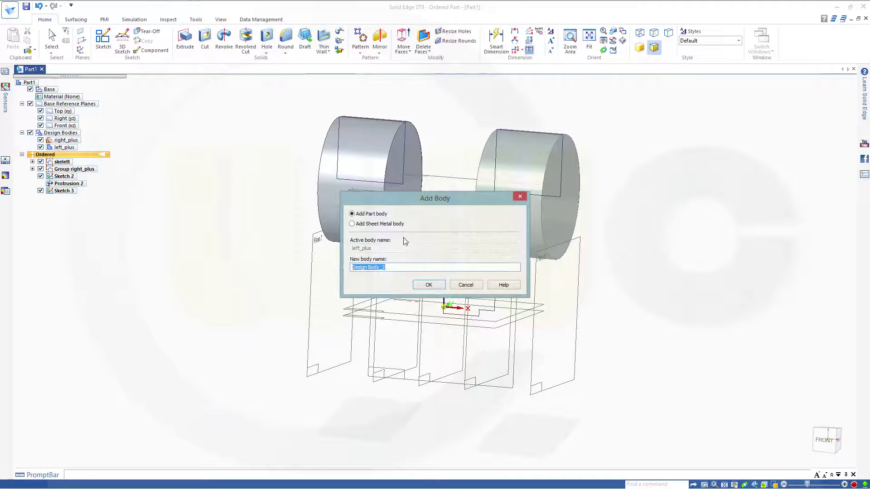
type("center_plus")
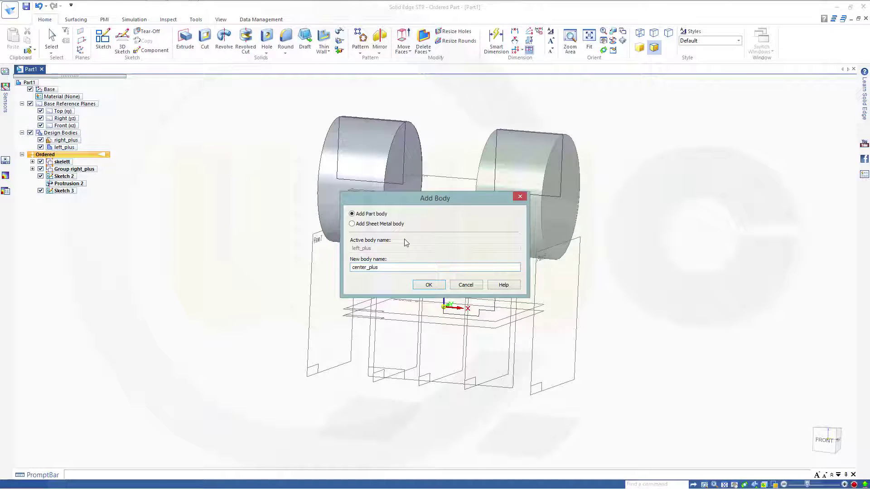
key("Return")
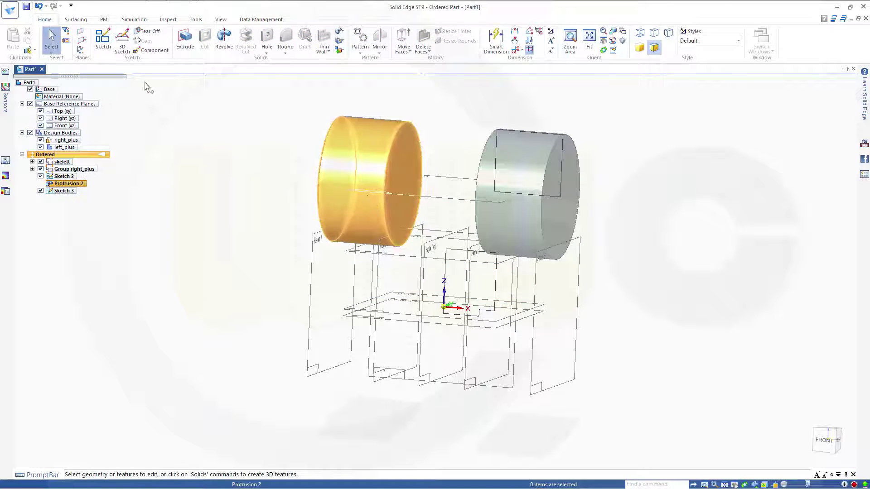
Revolve the stepped profile 360° about its vertical edge on the Z axis into a solid and finish the Revolve command.
left_click(224, 39)
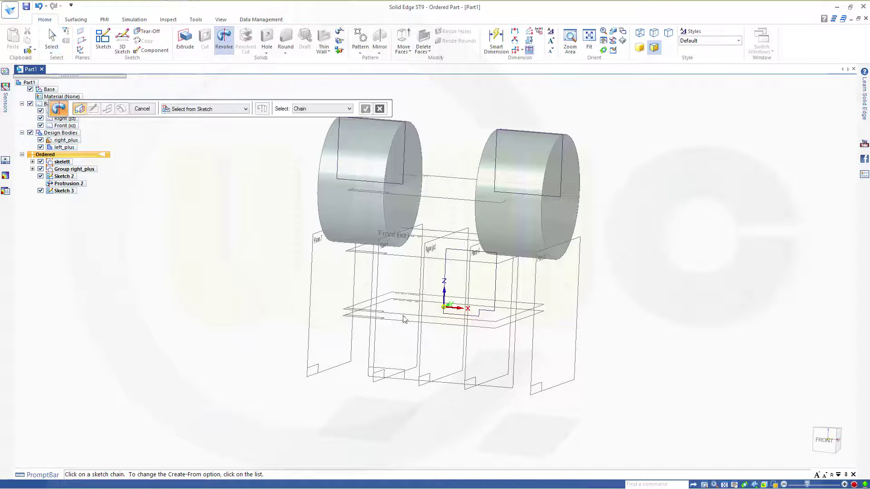
left_click(447, 275)
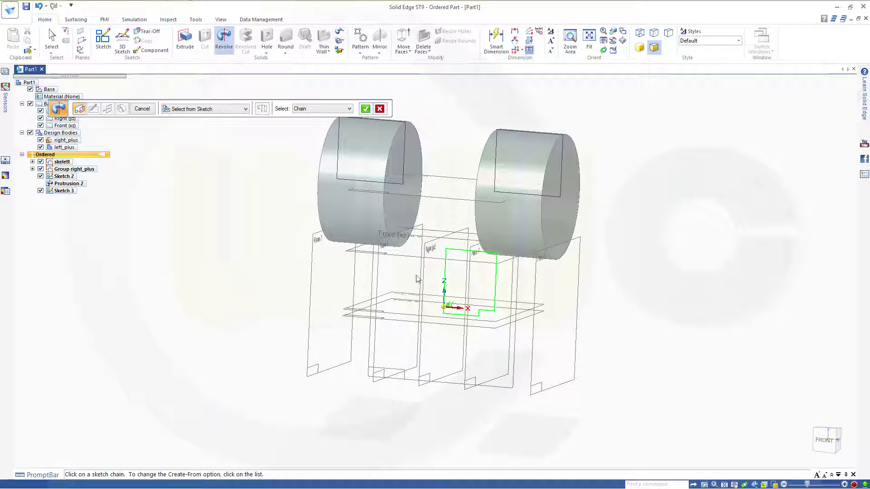
left_click(446, 273)
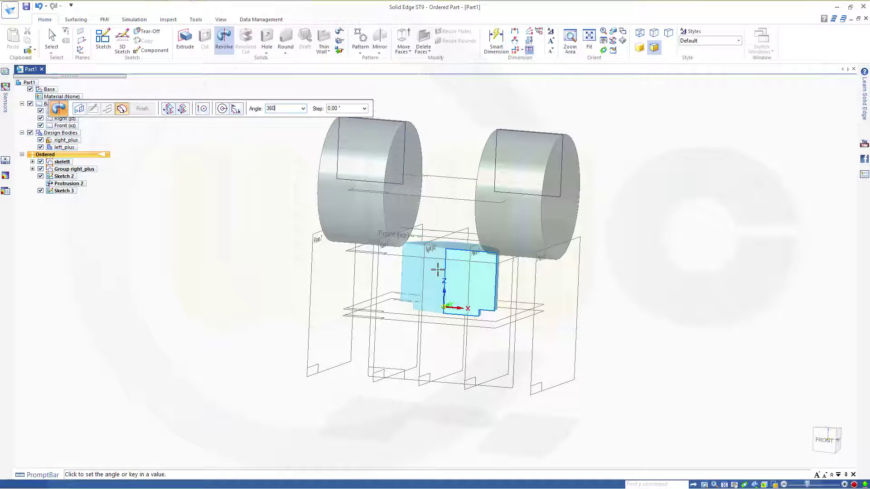
type("360")
key("Tab")
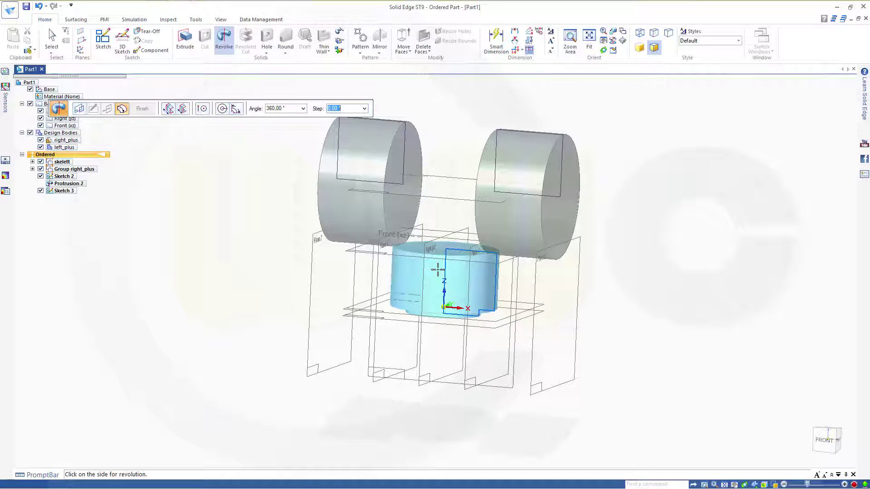
left_click(205, 169)
left_click(144, 108)
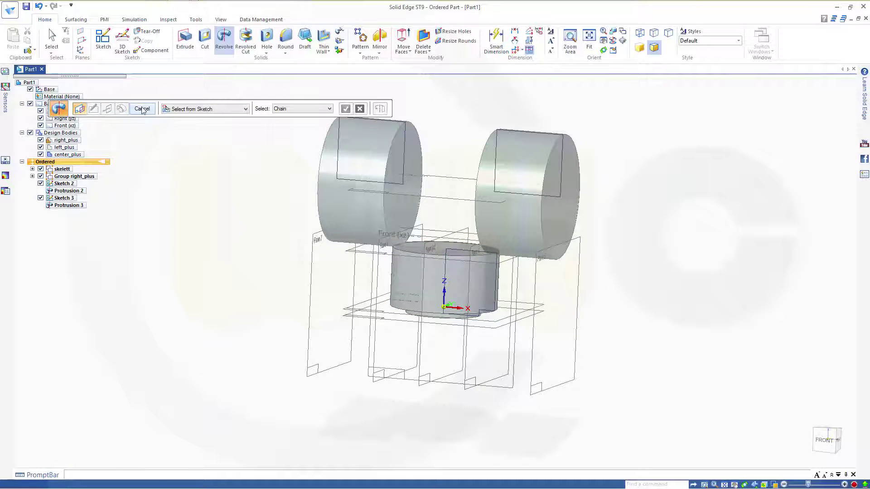
Group Sketch 2 with Protrusion 2 and rename the new group Group left_plus.
left_click(142, 109)
key("ctrl+f")
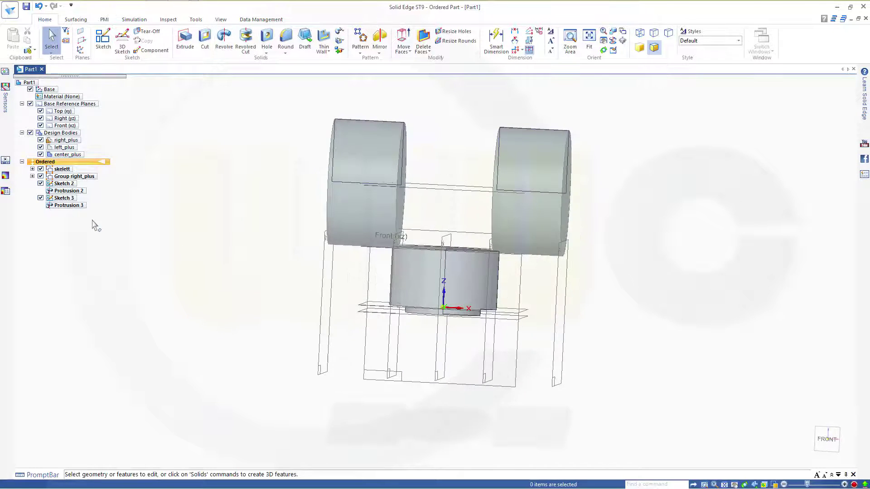
left_click(74, 192)
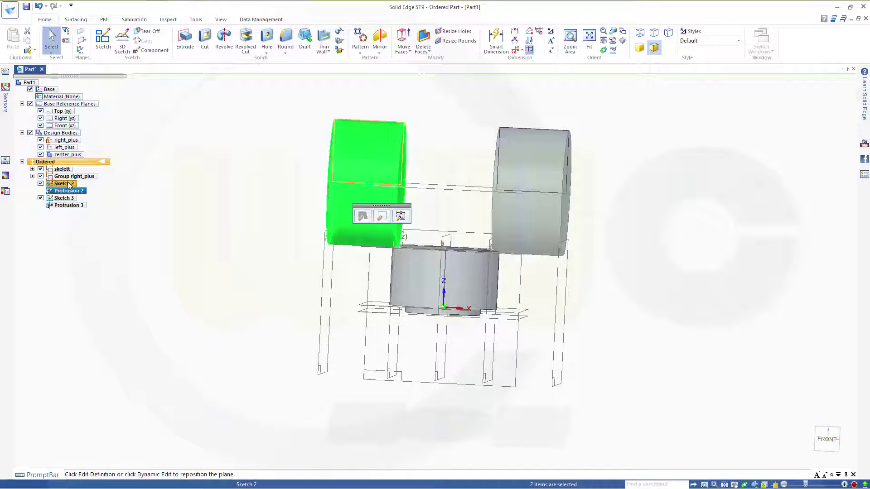
right_click(71, 184)
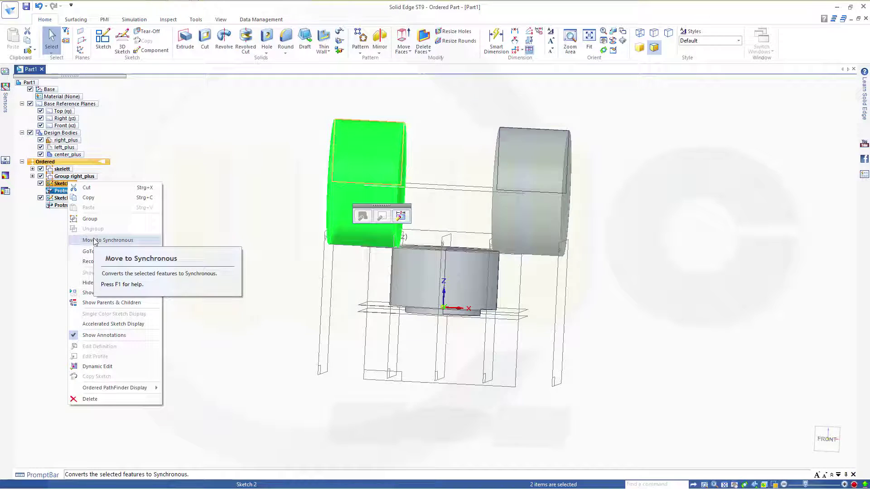
left_click(90, 219)
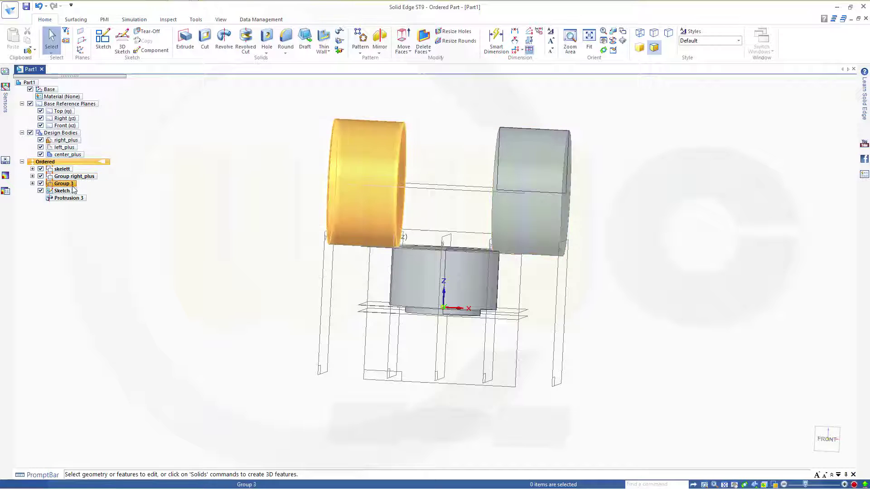
left_click(71, 185)
left_click(142, 407)
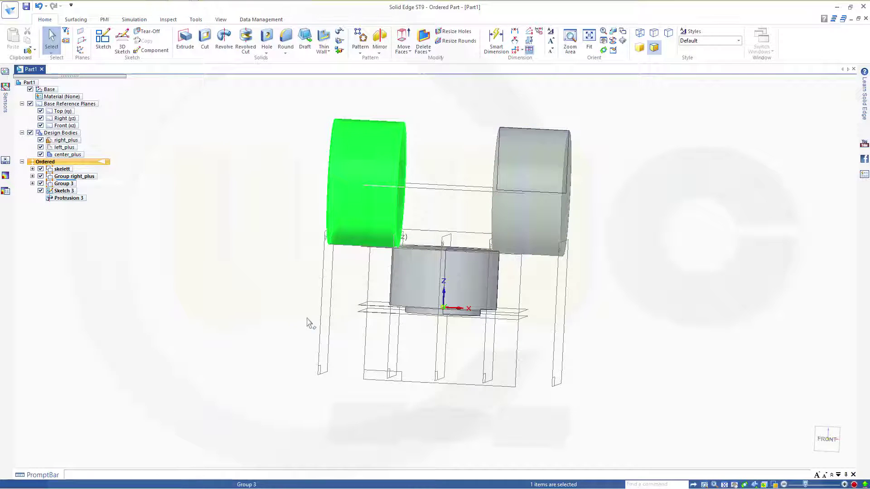
left_click(110, 183)
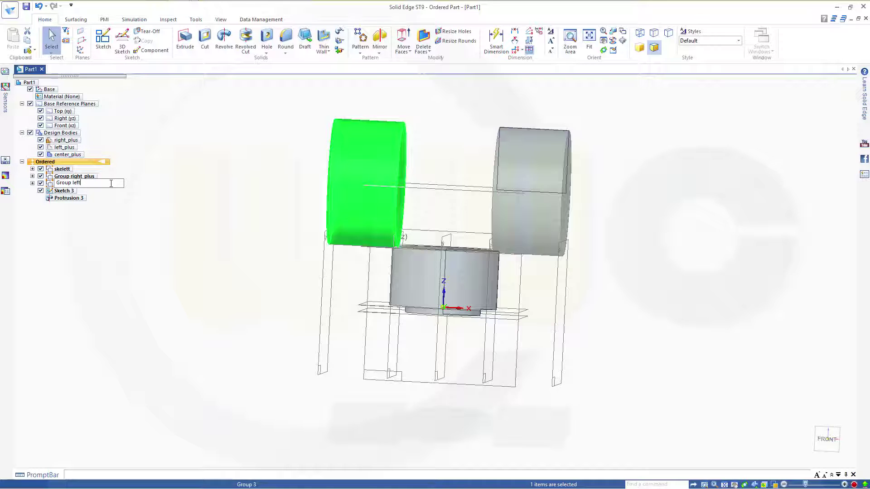
key("Return")
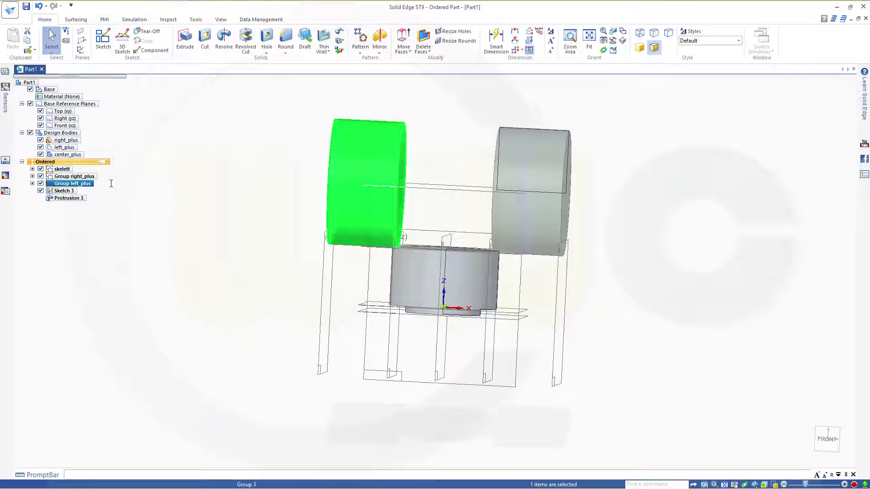
Group Sketch 3 with Protrusion 3 and rename the new group Group center_plus.
left_click(73, 199)
right_click(68, 194)
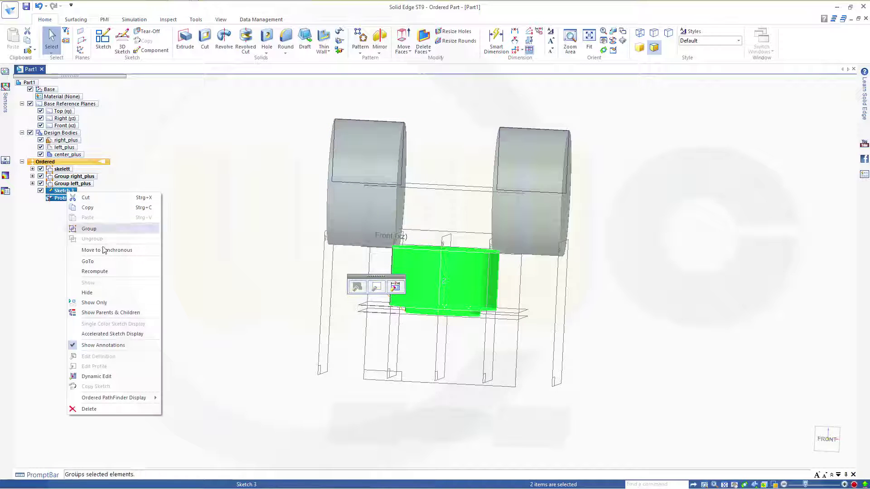
left_click(96, 230)
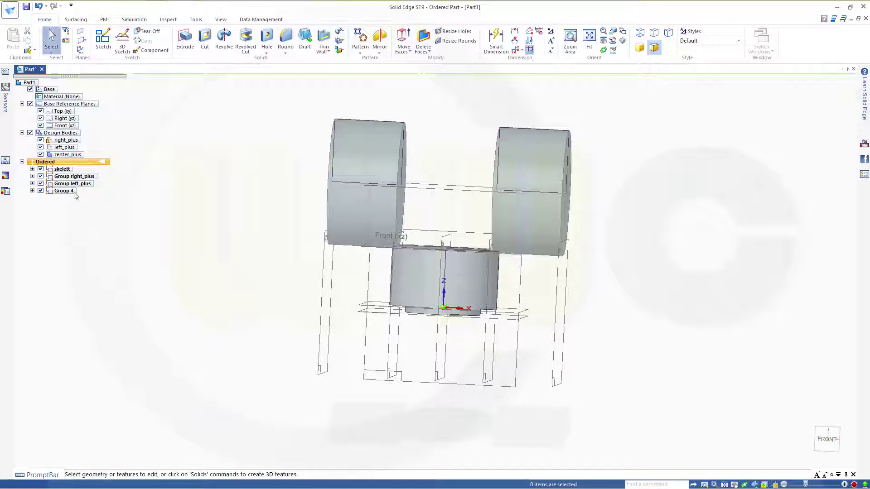
left_click(75, 194)
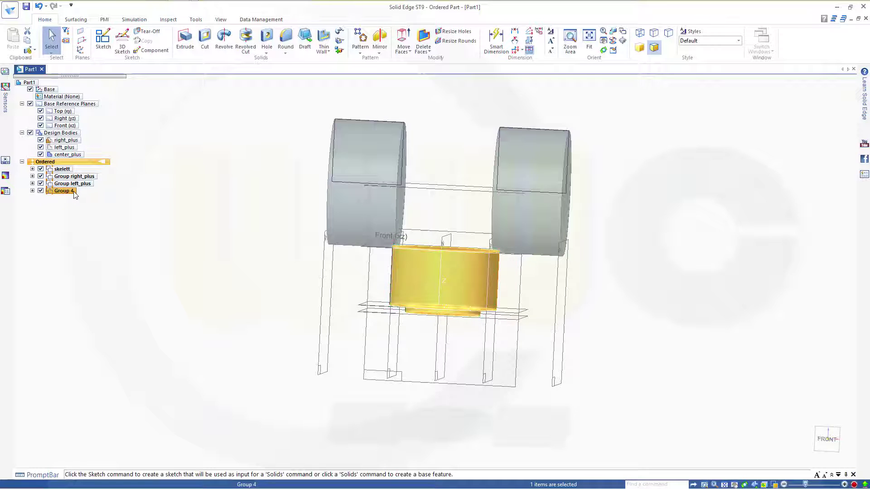
right_click(74, 194)
left_click(103, 415)
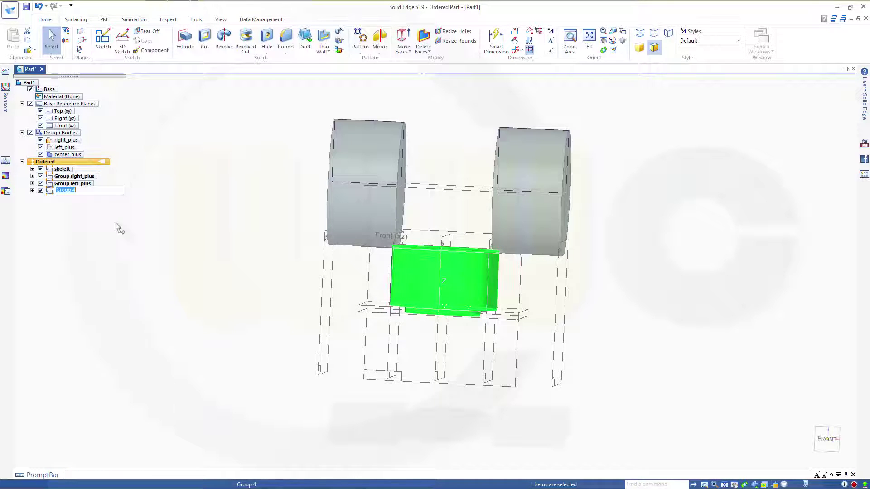
left_click(95, 193)
key("Return")
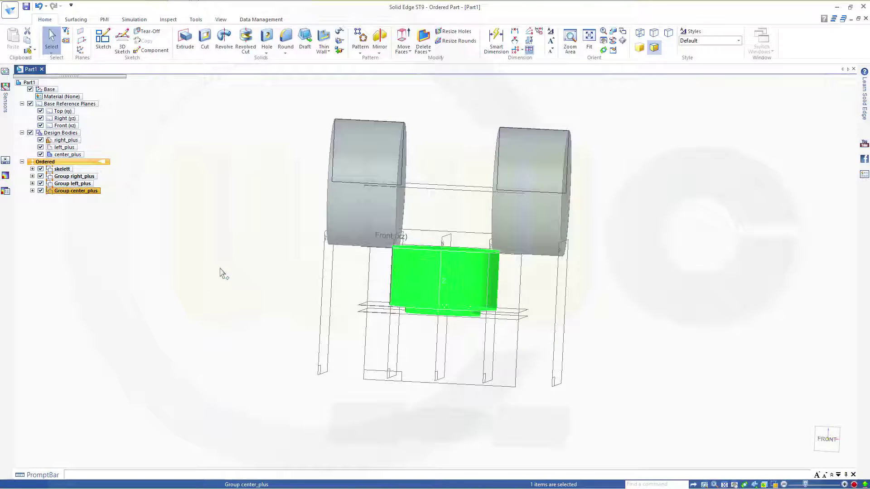
left_click(239, 244)
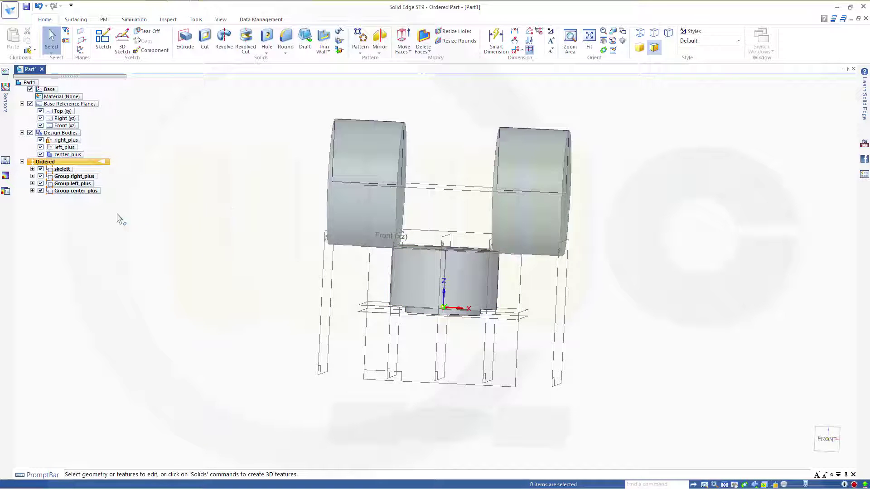
Hide the design bodies right_plus, left_plus and center_plus.
left_click(40, 140)
left_click(40, 148)
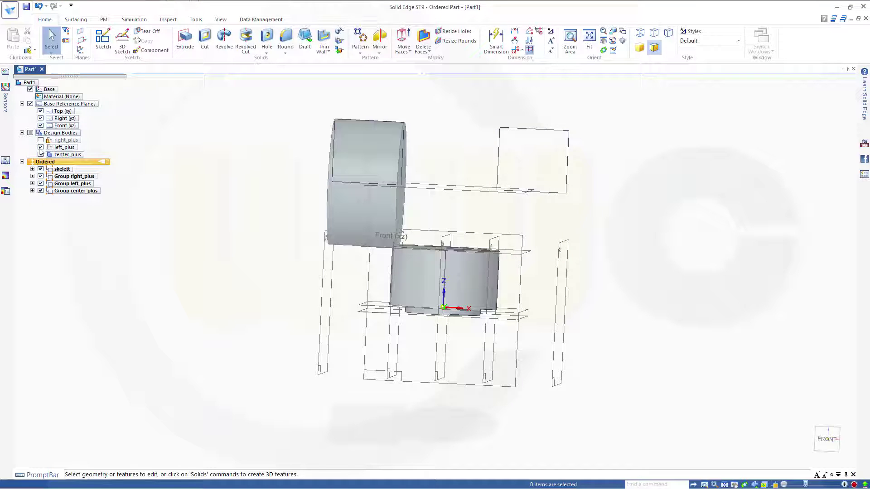
left_click(41, 155)
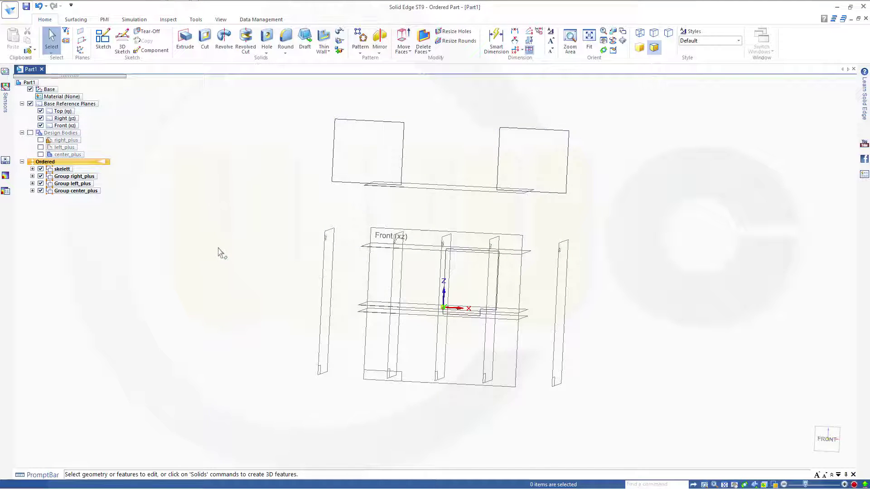
On the Front (xz) plane, sketch a closed seven-line stepped profile beside the Z axis with a sloped lower outer corner and a bottom edge about 47 mm long.
mouse_move(221, 253)
middle_mouse_down()
mouse_move(238, 256)
mouse_move(237, 243)
mouse_move(233, 257)
mouse_move(217, 253)
middle_mouse_up()
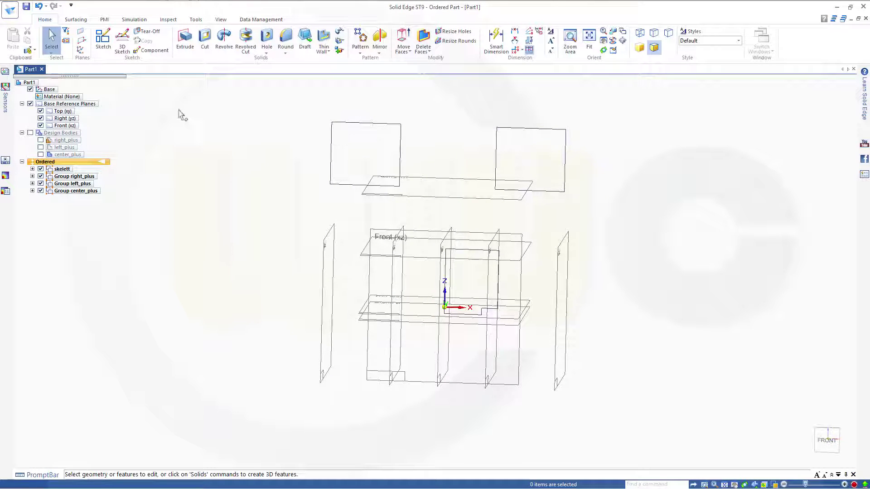
left_click(103, 40)
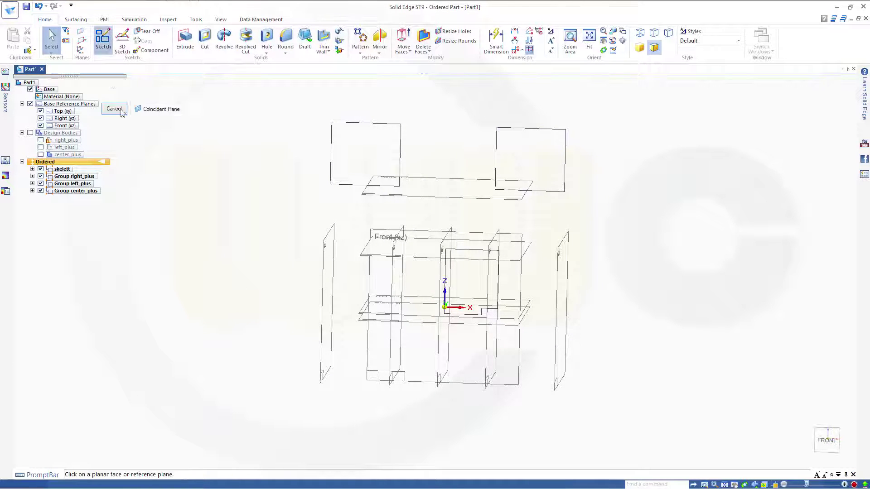
left_click(413, 235)
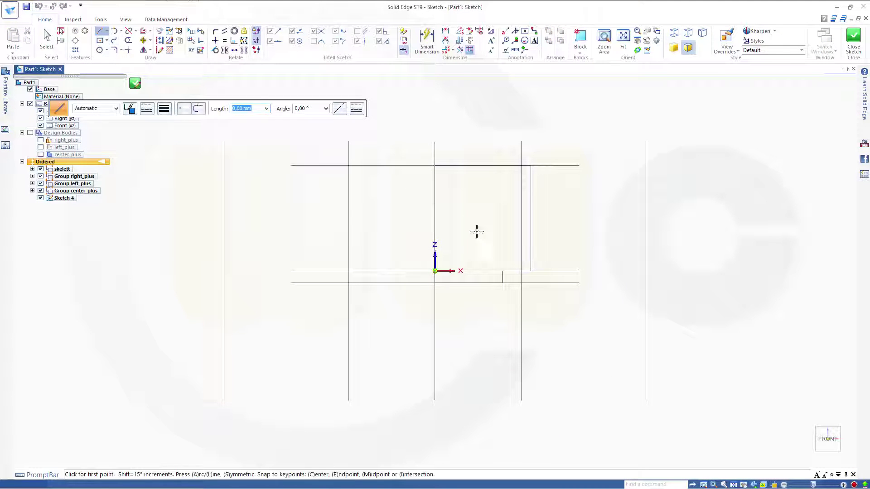
left_click(443, 264)
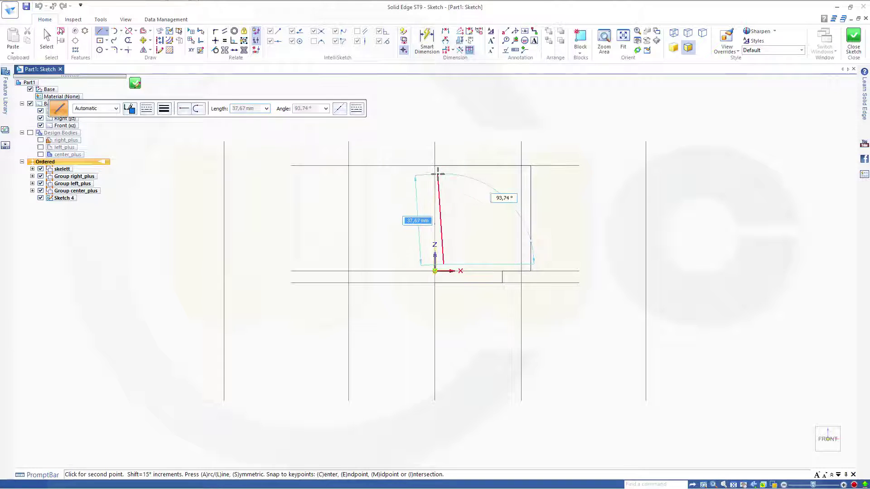
left_click(444, 171)
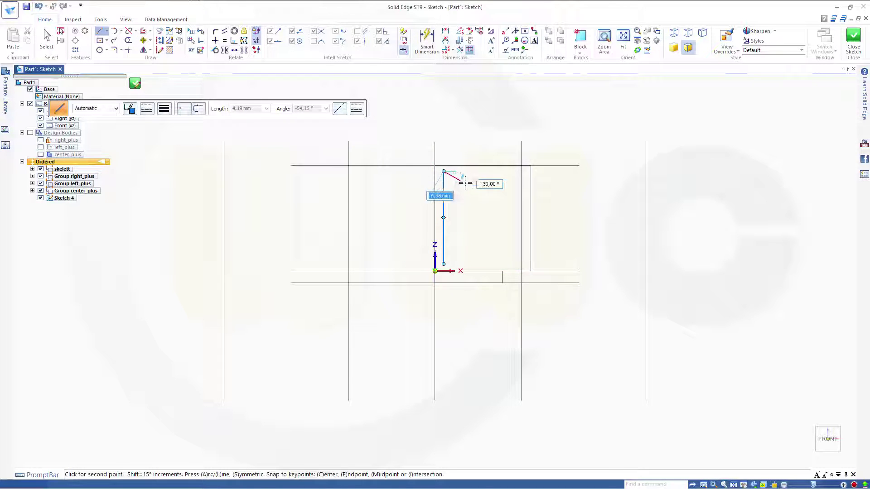
mouse_move(452, 218)
middle_mouse_down("shift")
mouse_move(463, 269)
mouse_move(444, 351)
middle_mouse_up("shift")
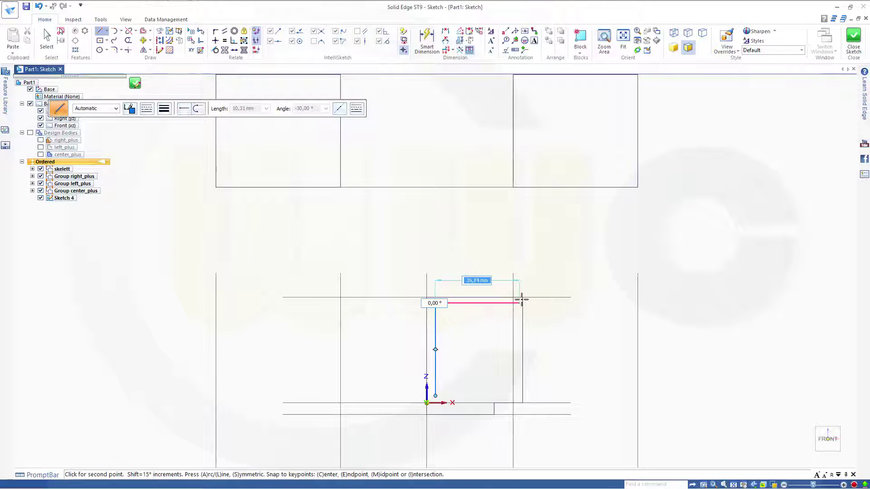
left_click(542, 304)
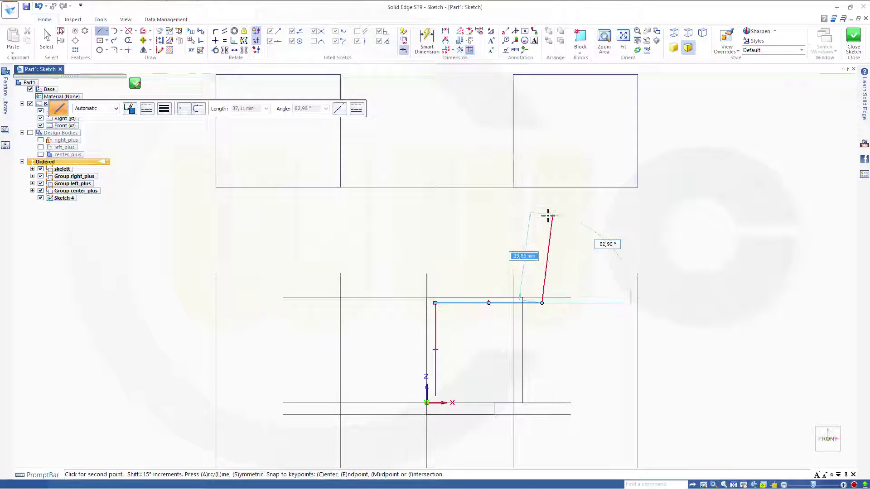
left_click(542, 203)
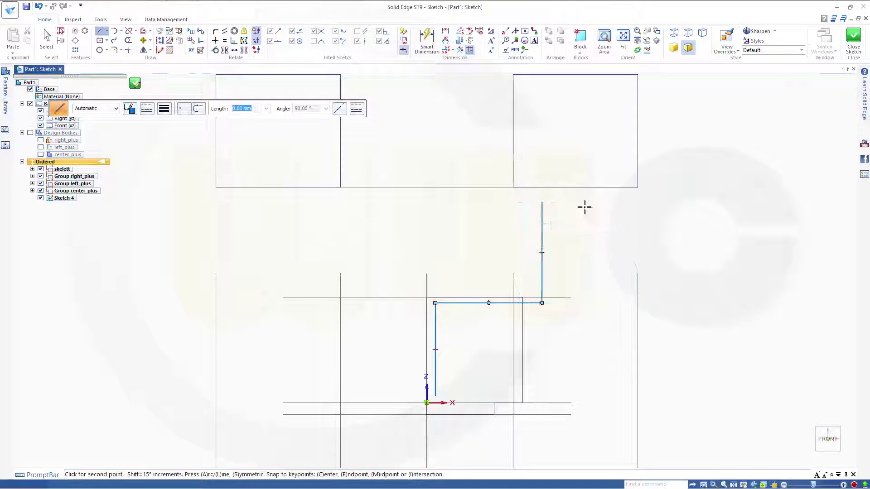
left_click(626, 203)
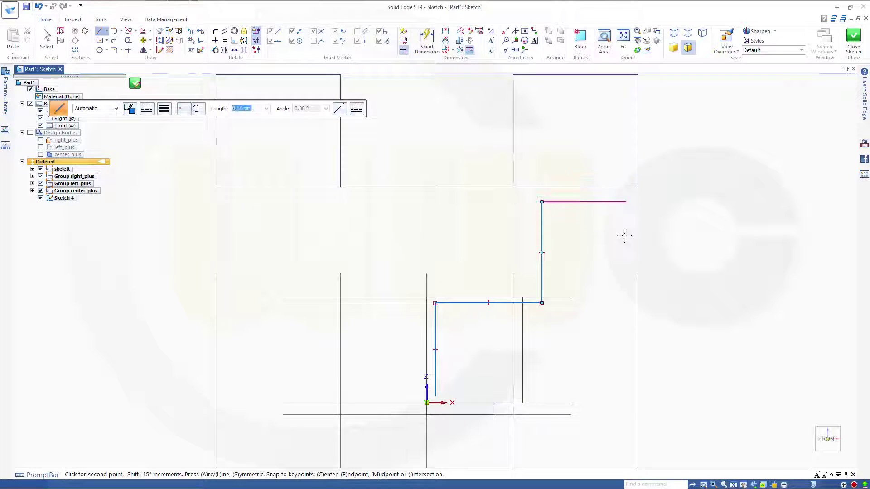
left_click(627, 316)
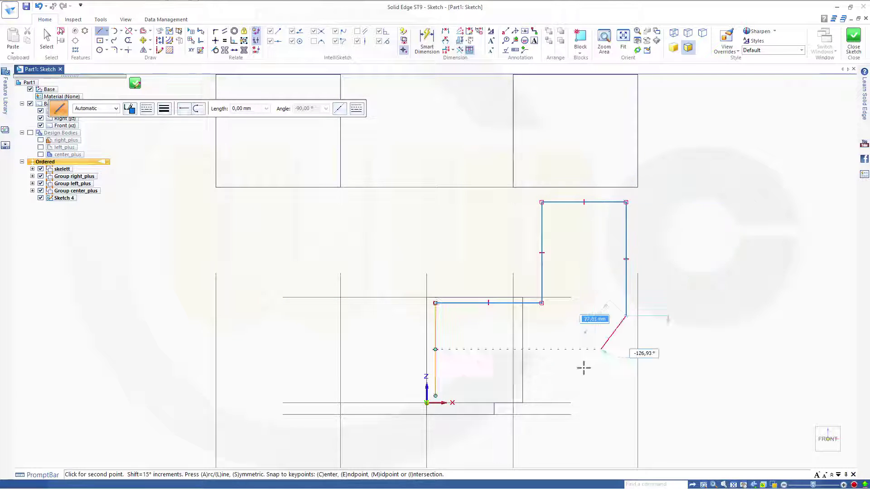
left_click(548, 395)
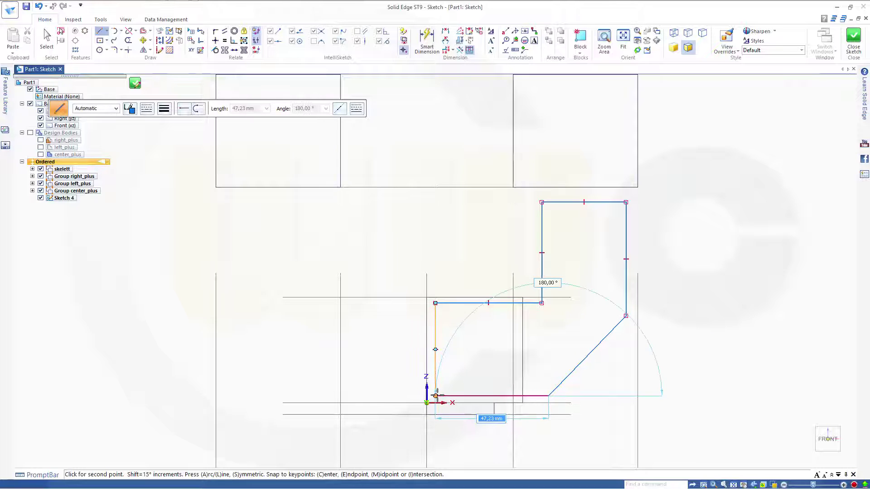
left_click(436, 395)
key("Escape")
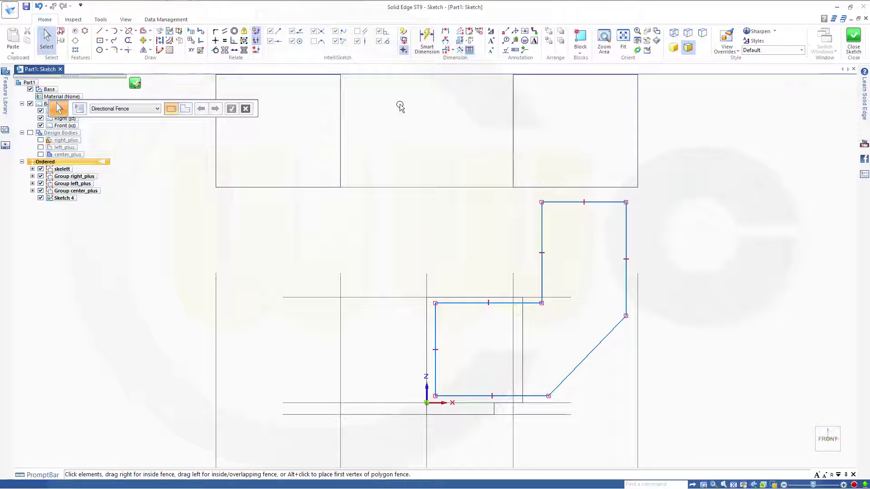
Make the profile's inner vertical edge collinear with the Z axis plane line and its lower step edge collinear with the horizontal plane line just above.
left_click(235, 49)
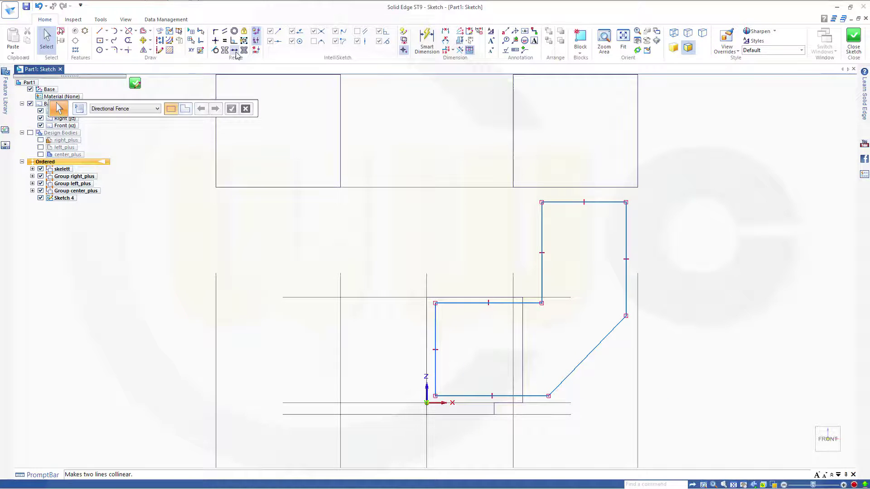
left_click(436, 334)
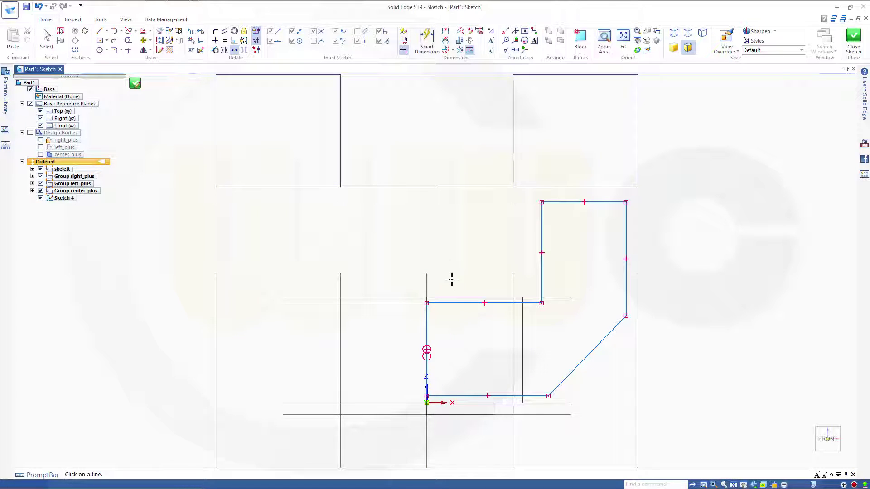
left_click(453, 301)
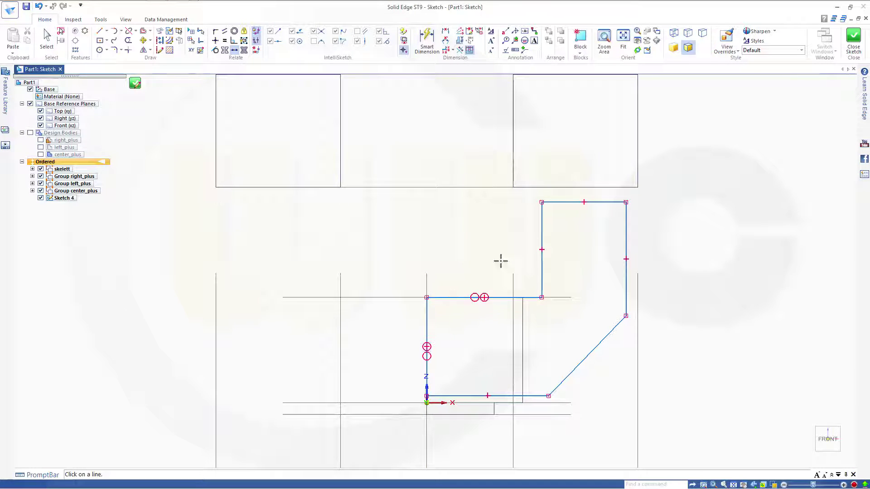
Make the raised section's two vertical edges collinear with the arm's inner and outer plane lines, and the bottom edge collinear with the plane line through the origin.
left_click(542, 269)
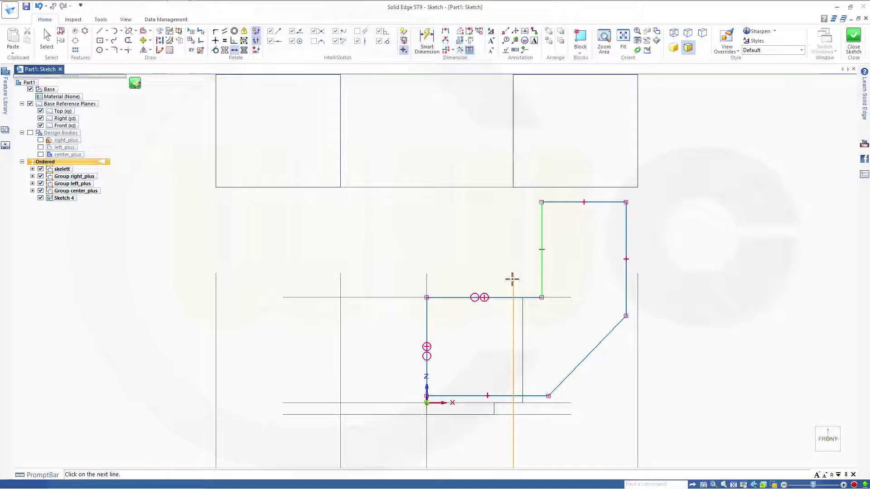
left_click(513, 280)
left_click(626, 227)
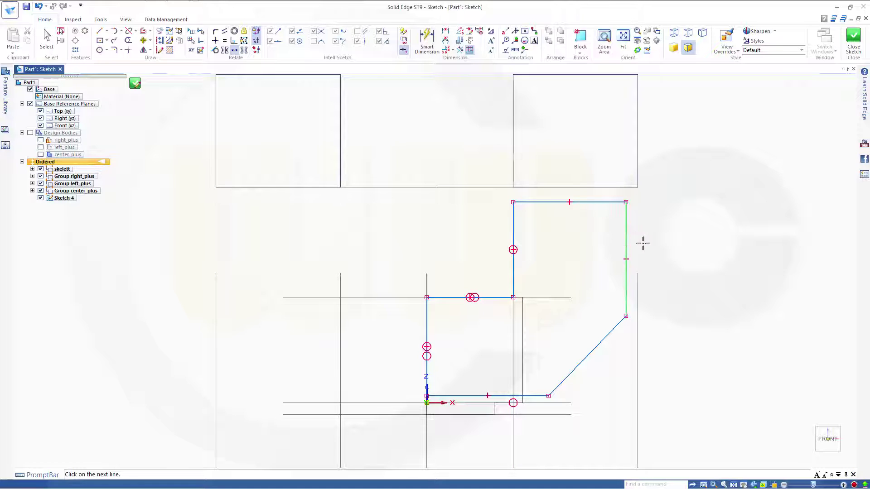
left_click(636, 278)
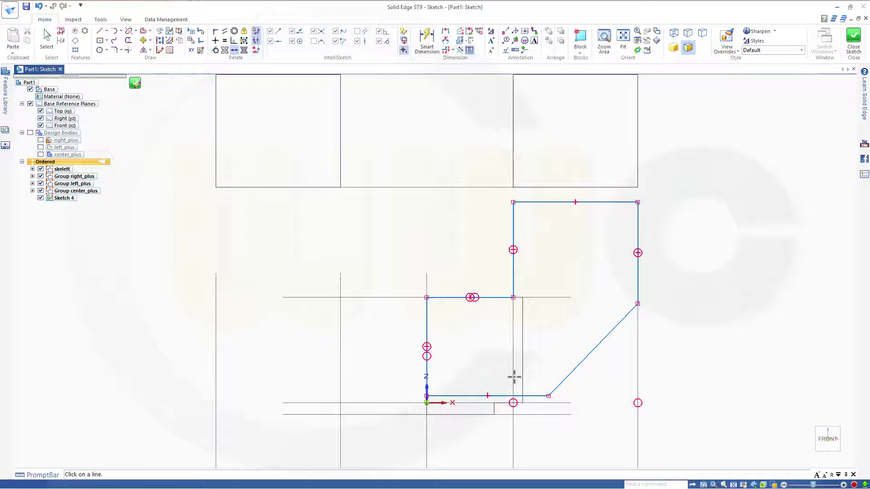
left_click(477, 396)
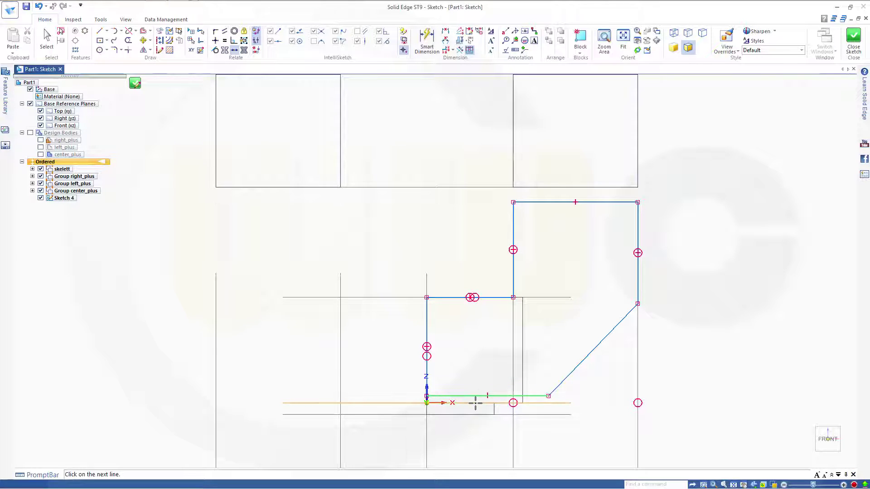
left_click(475, 403)
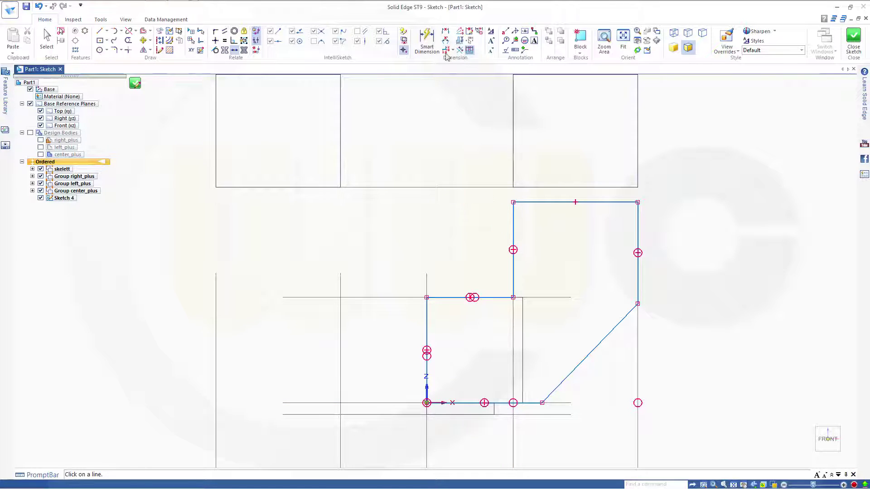
Dimension the angle between the profile's bottom edge and its sloped outer edge and set it to 45°.
left_click(427, 44)
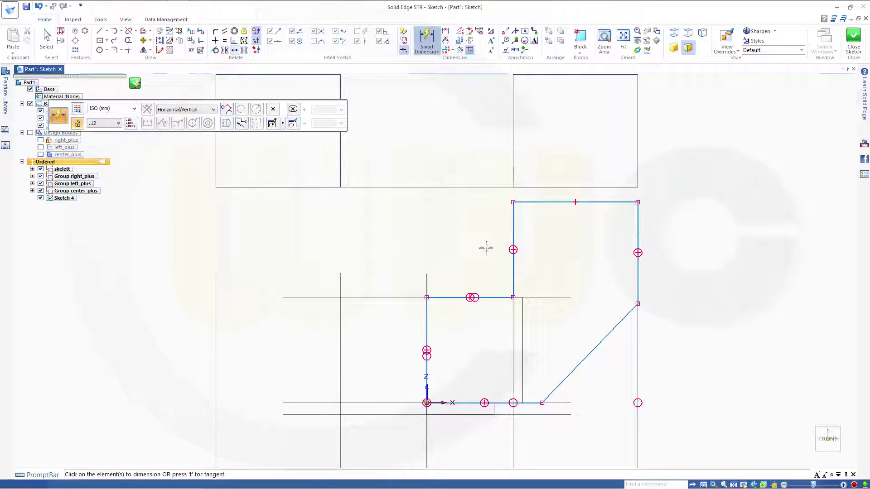
left_click(505, 403)
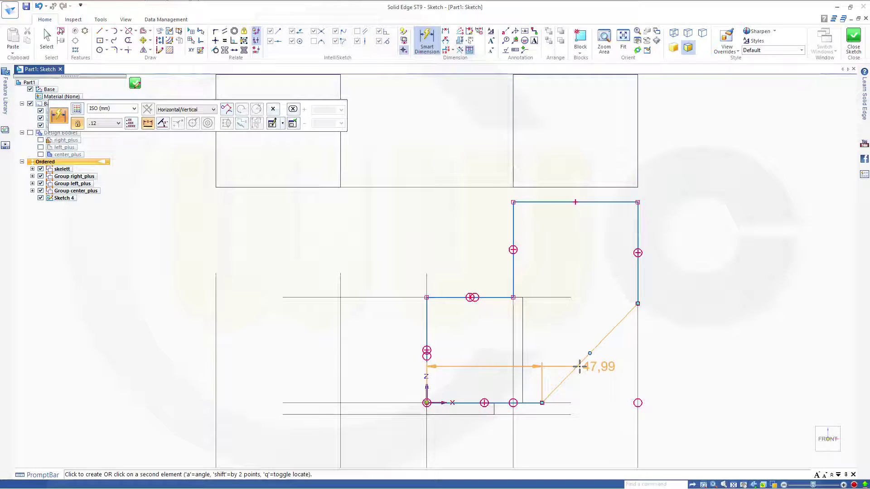
left_click(446, 41)
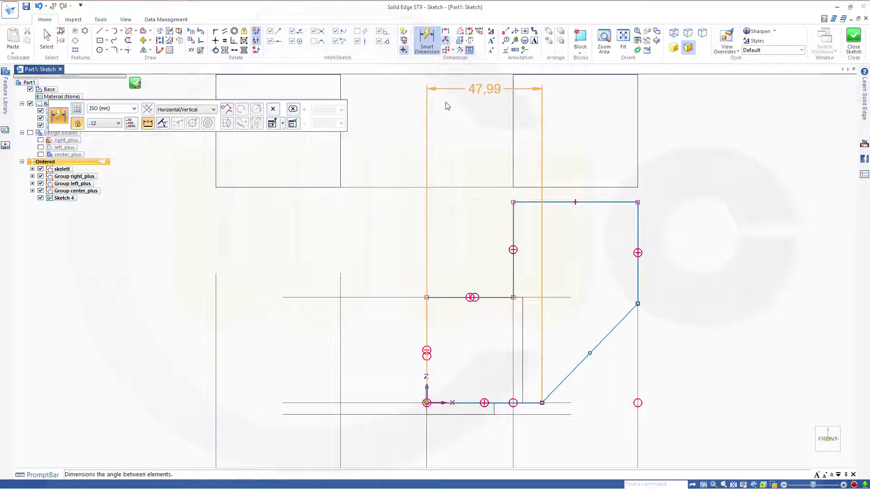
left_click(495, 402)
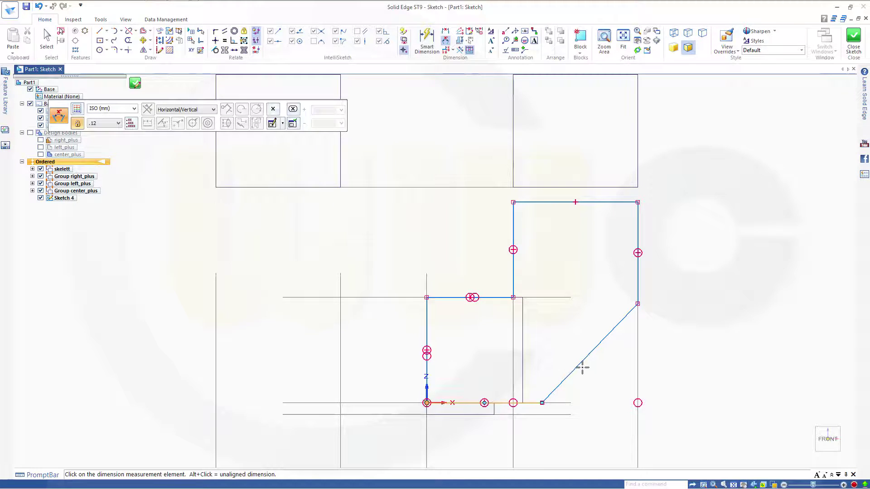
left_click(583, 367)
left_click(605, 376)
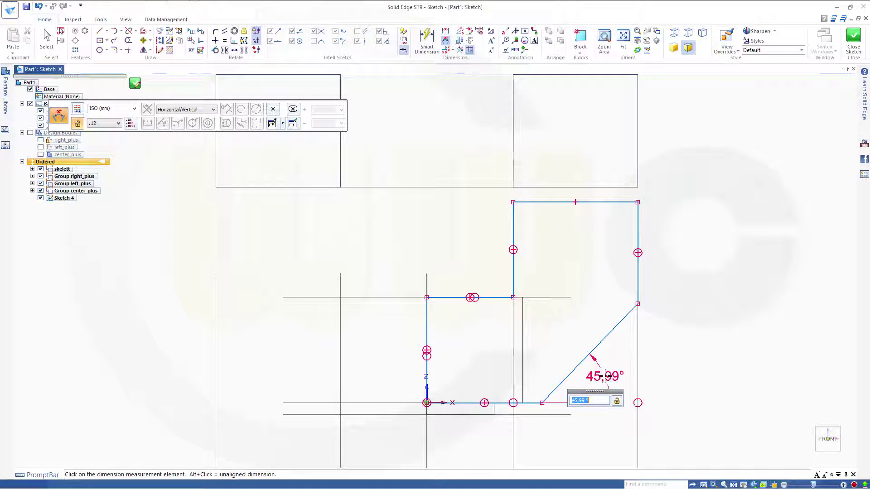
key("Return")
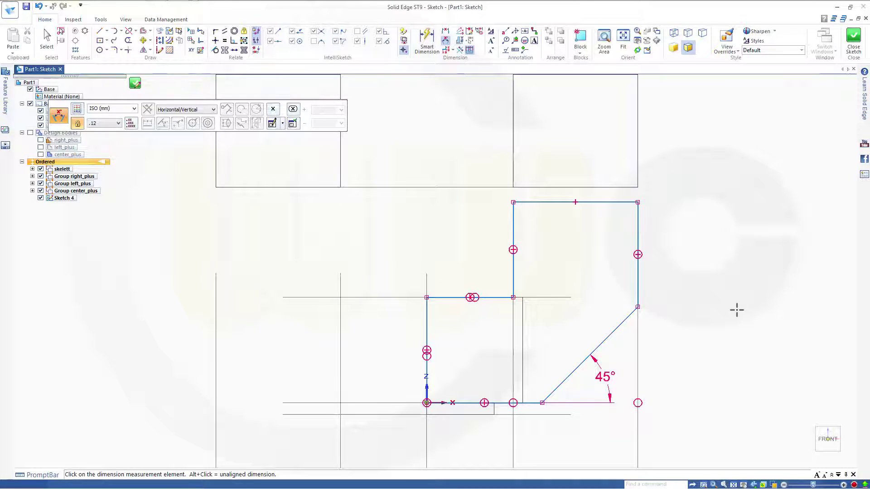
key("Escape")
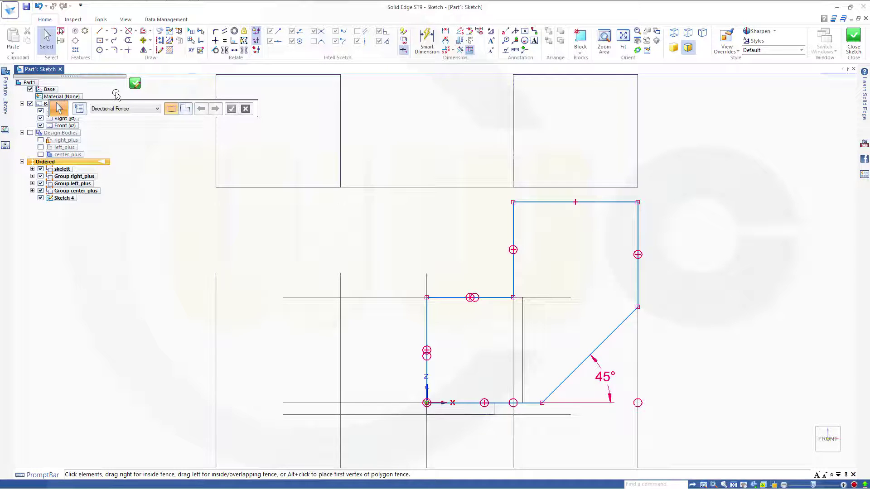
Add a 12 mm fillet arc at the profile's inner step corner without trimming the two adjoining edges.
left_click(116, 53)
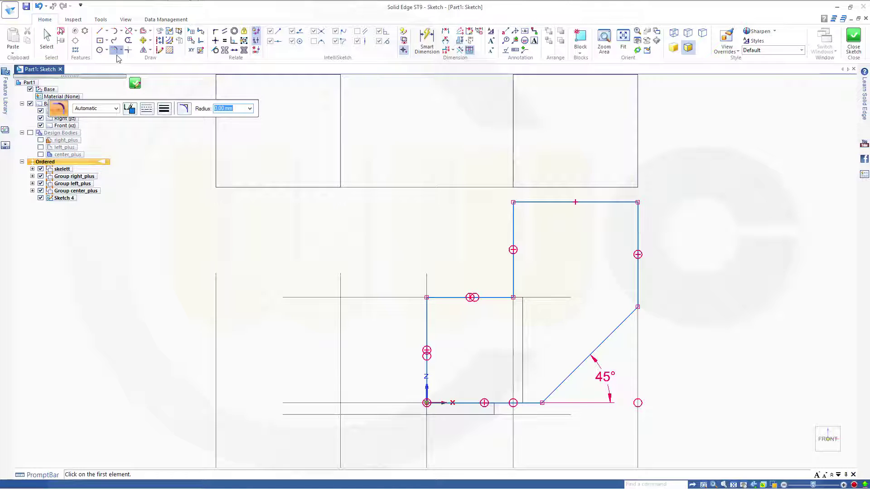
left_click(183, 110)
left_click(493, 298)
left_click(512, 281)
key("Escape")
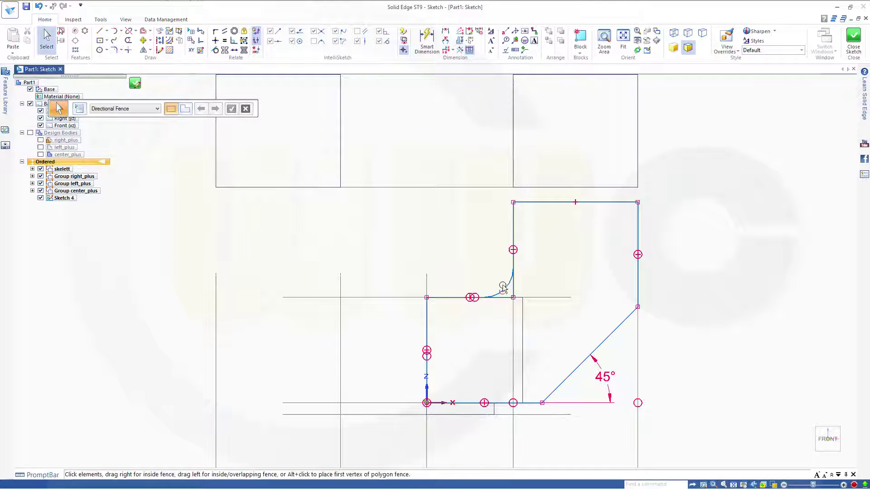
Convert the fillet arc at the inner step corner to construction geometry.
left_click(504, 290)
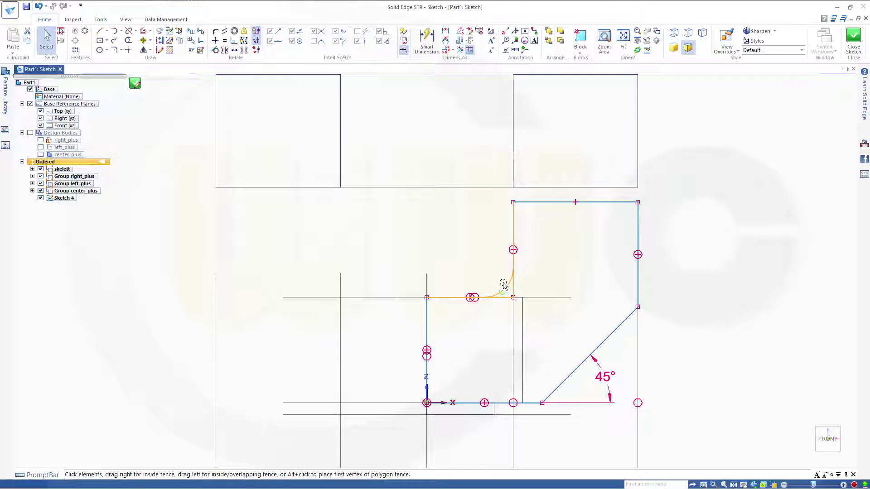
left_click(552, 288)
scroll(551, 285, "up", 5)
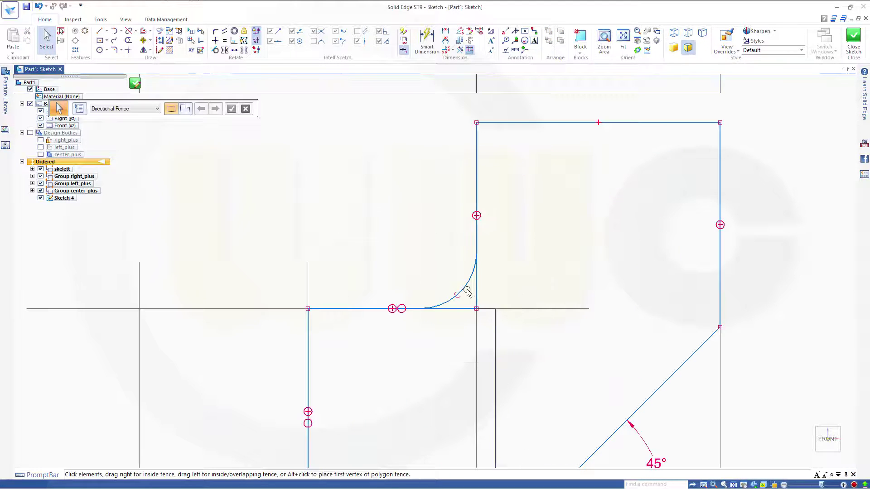
double_click(463, 288)
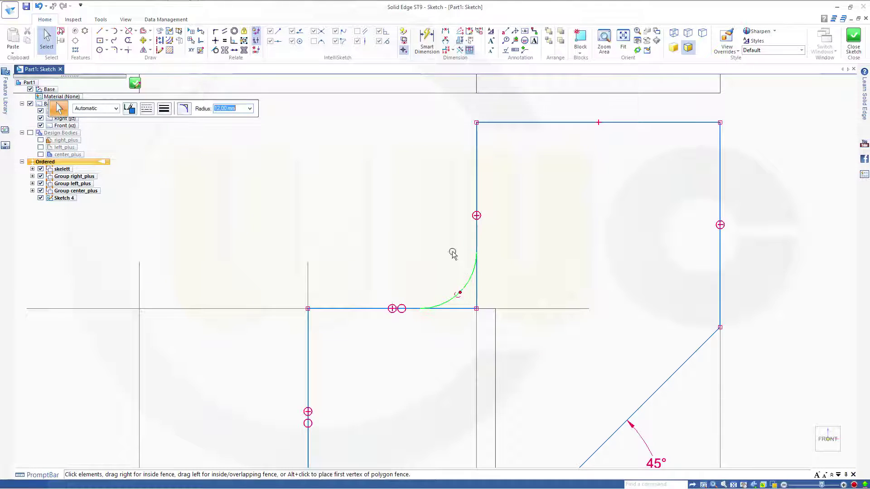
left_click(160, 41)
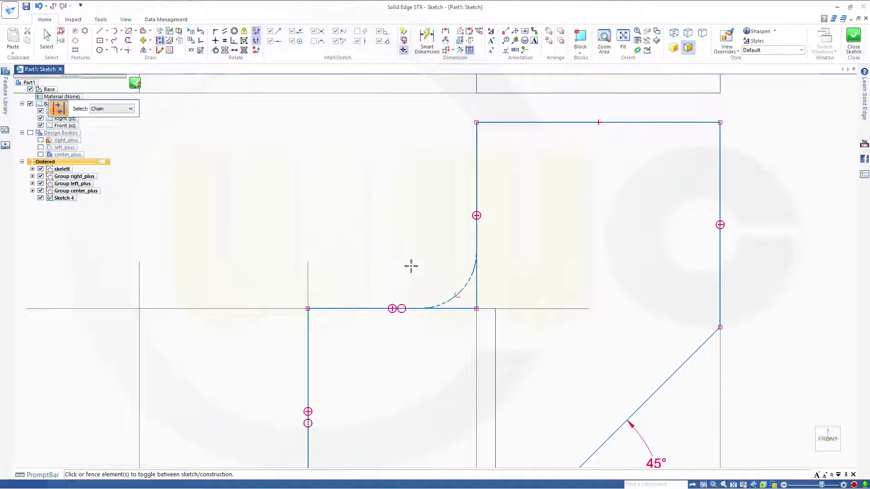
Draw a line from the fillet arc's centre perpendicular to the sloped edge and convert it to construction geometry.
left_click(99, 30)
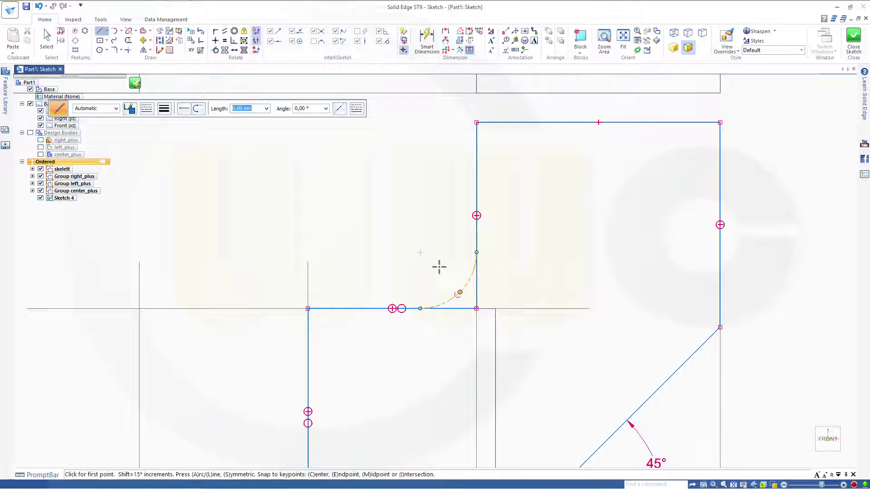
left_click(421, 252)
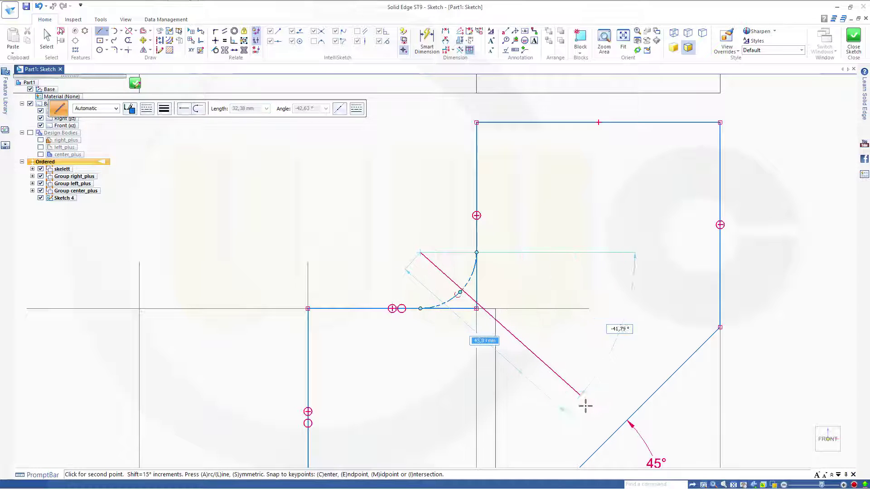
left_click(609, 438)
key("Escape")
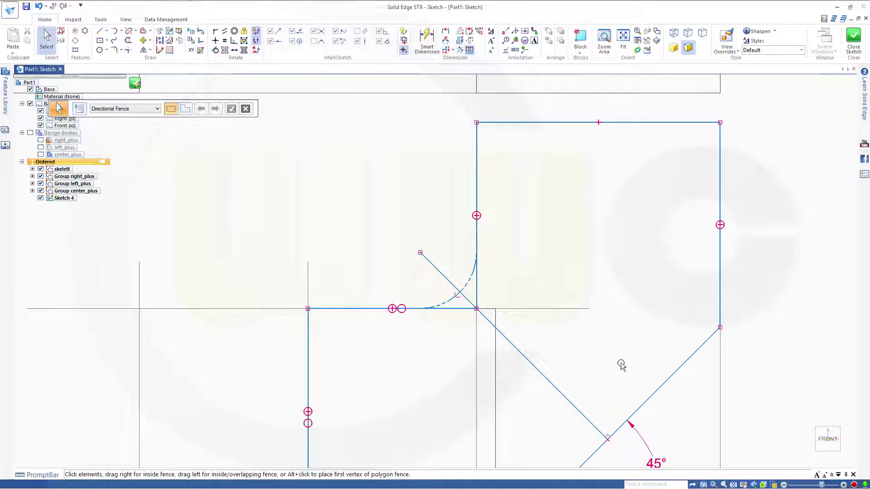
left_click(533, 364)
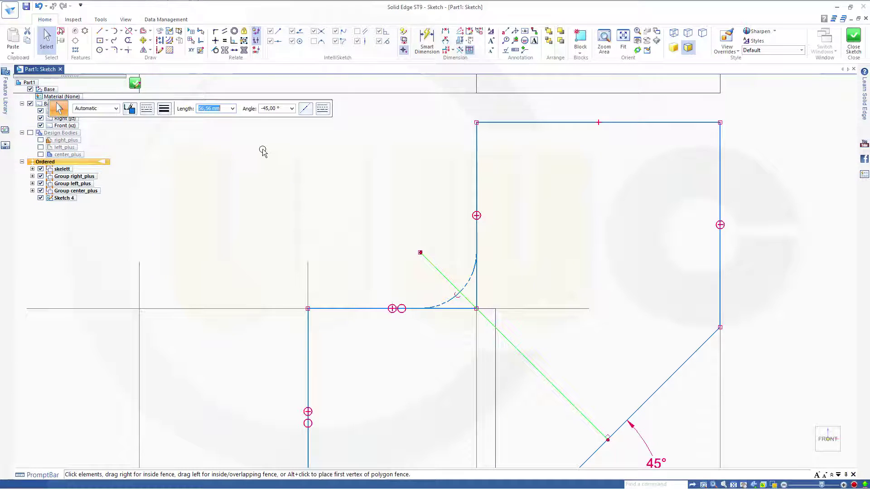
left_click(305, 109)
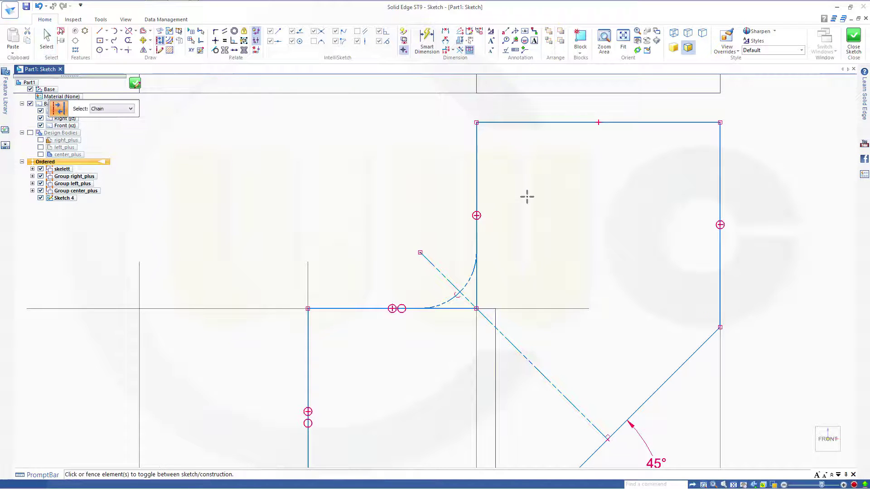
Dimension the diagonal construction line's length with the By 2 Points orientation and set it to 42 mm.
left_click(432, 44)
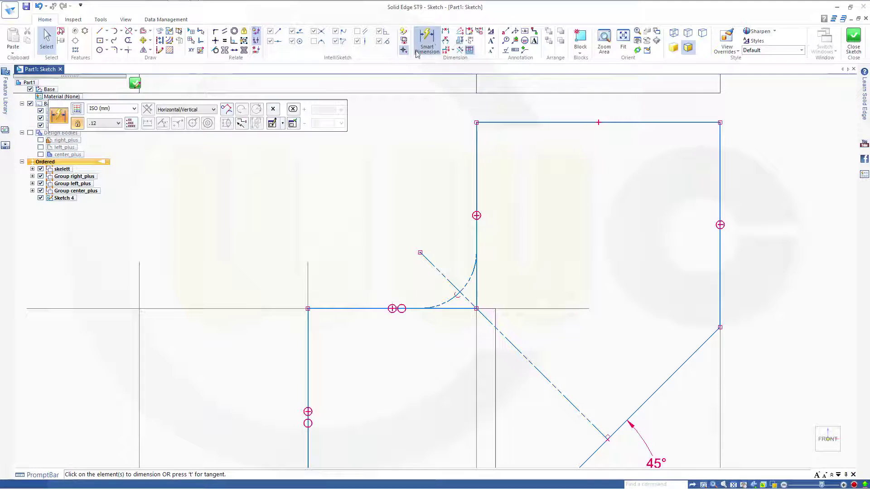
left_click(212, 110)
left_click(186, 123)
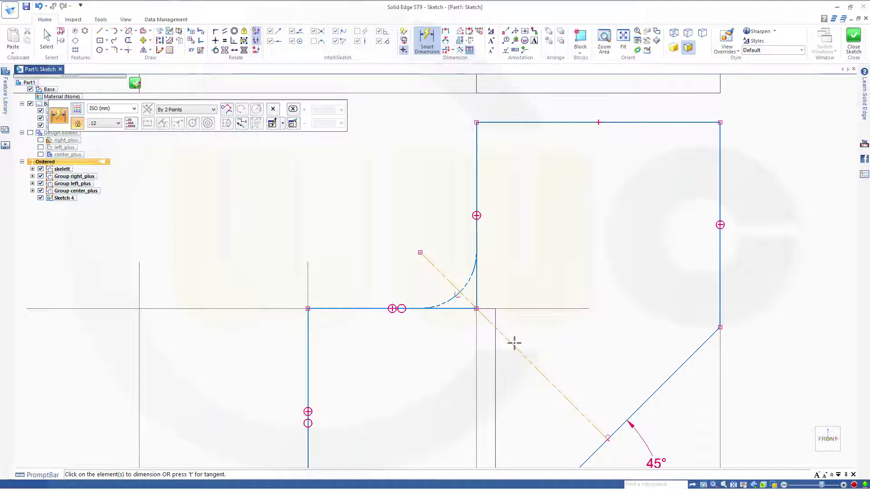
left_click(515, 344)
left_click(539, 329)
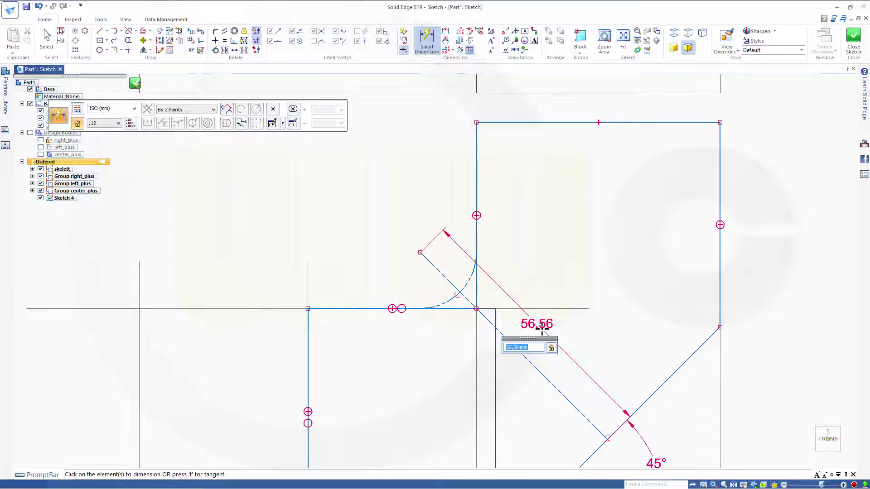
type("42")
key("Return")
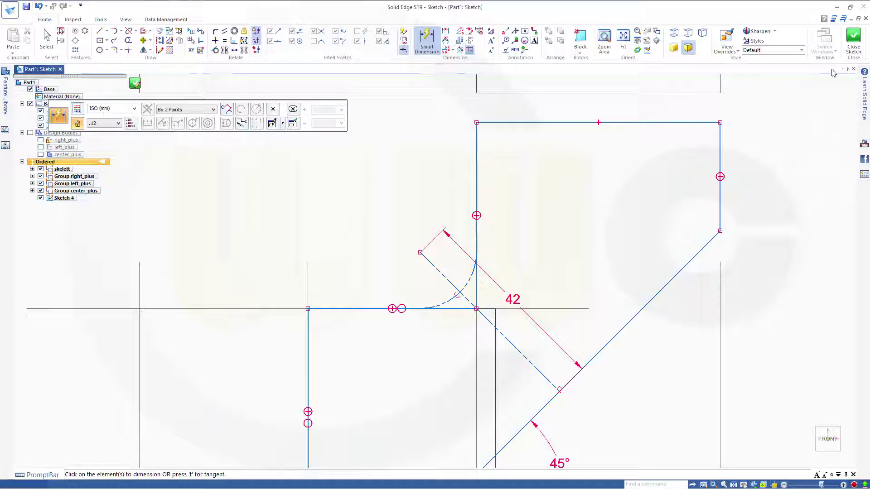
Close and finish the stepped profile sketch, then leave the Sketch command.
left_click(854, 39)
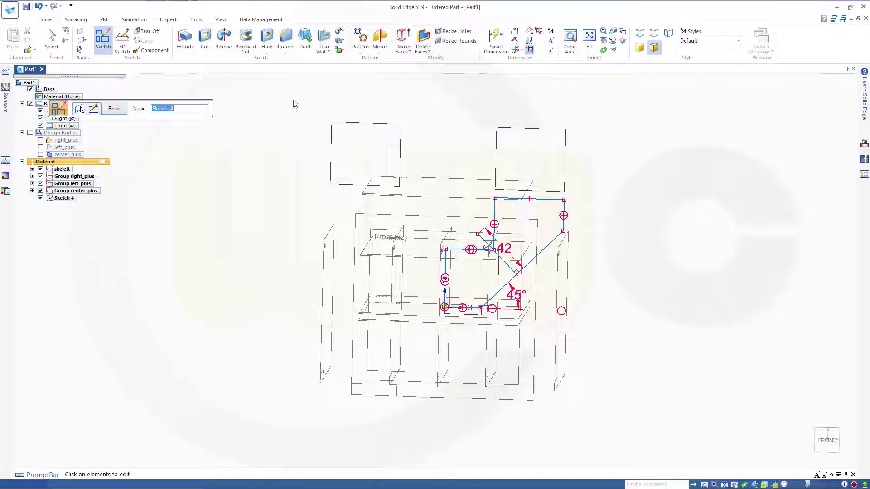
left_click(111, 110)
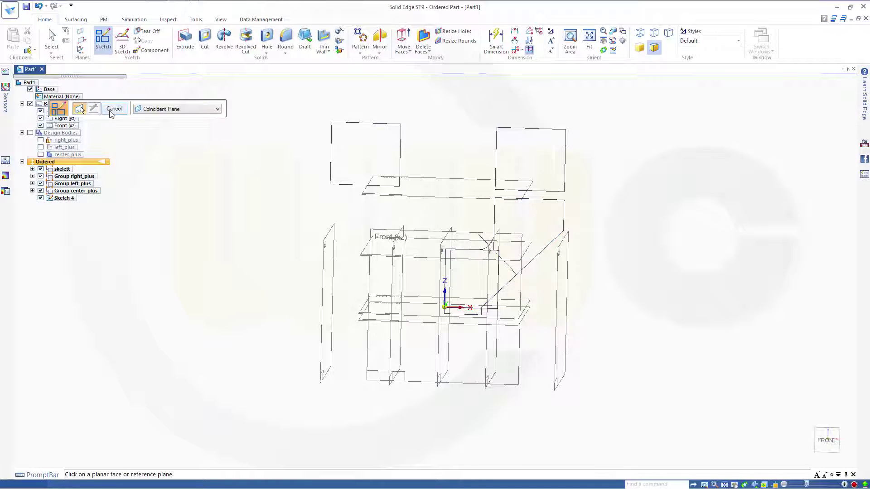
left_click(111, 112)
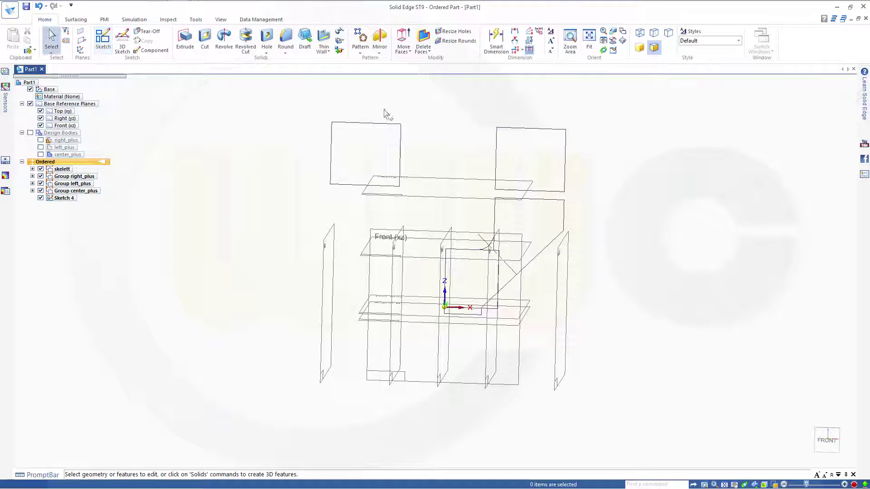
Add a new part body named stiffener_plus.
left_click(342, 55)
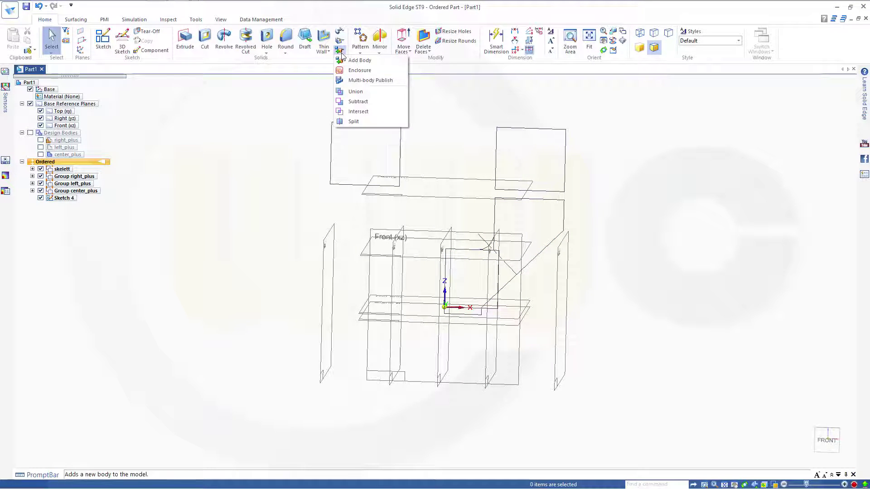
left_click(352, 62)
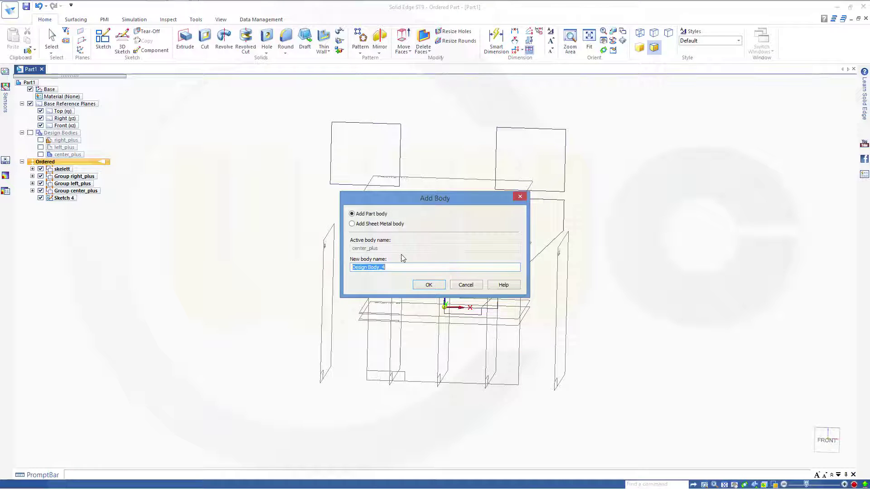
type("stiffener_plus")
key("Return")
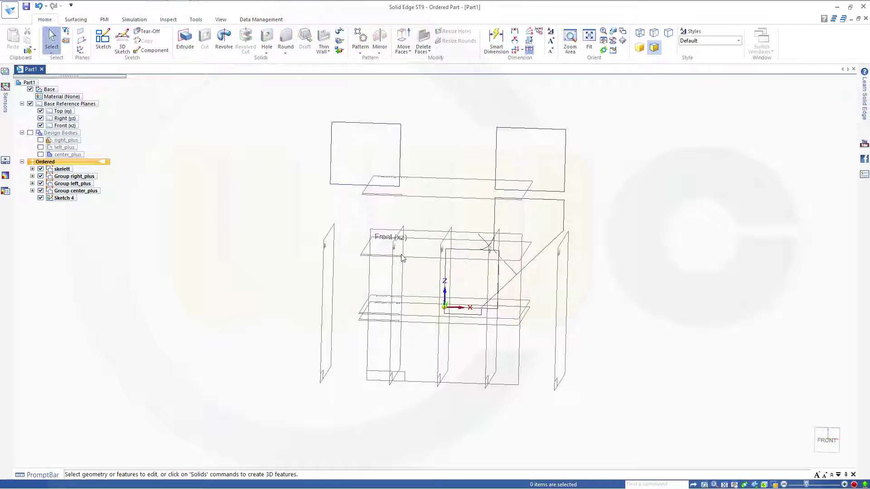
Extrude the closed stepped profile symmetrically about the Front (xz) plane as the solid of stiffener_plus.
left_click(186, 44)
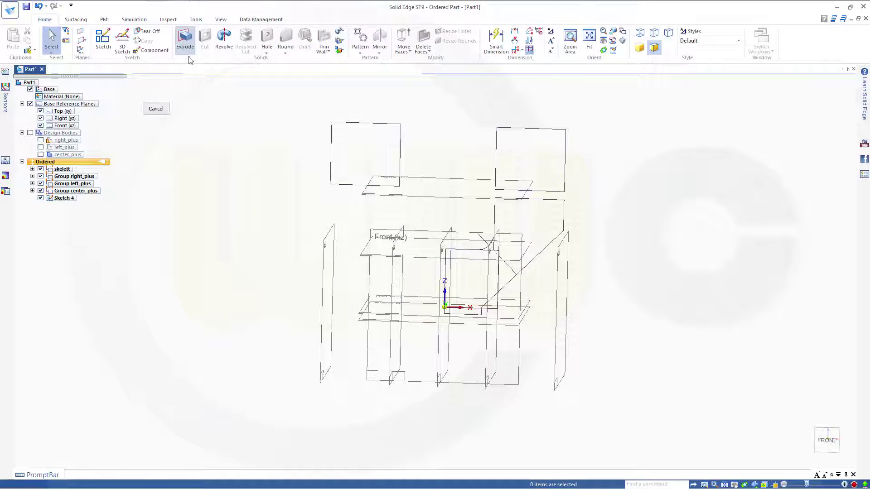
left_click(546, 250)
right_click(285, 150)
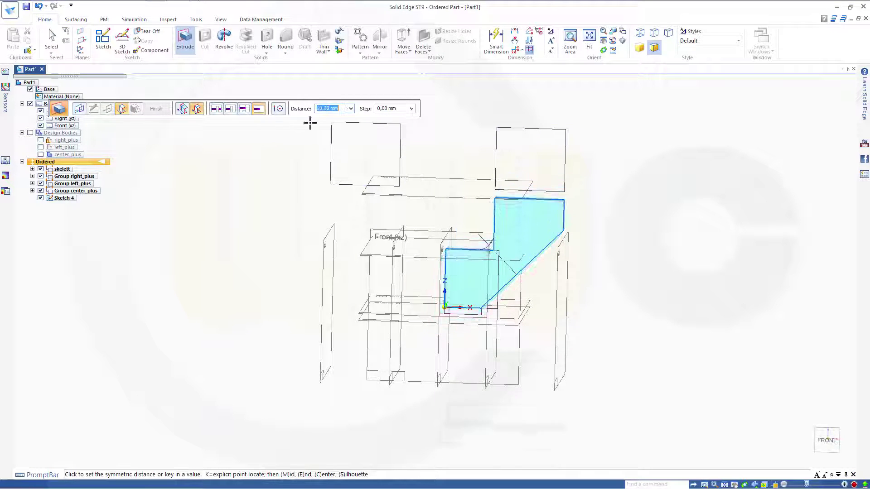
type("5")
key("Return")
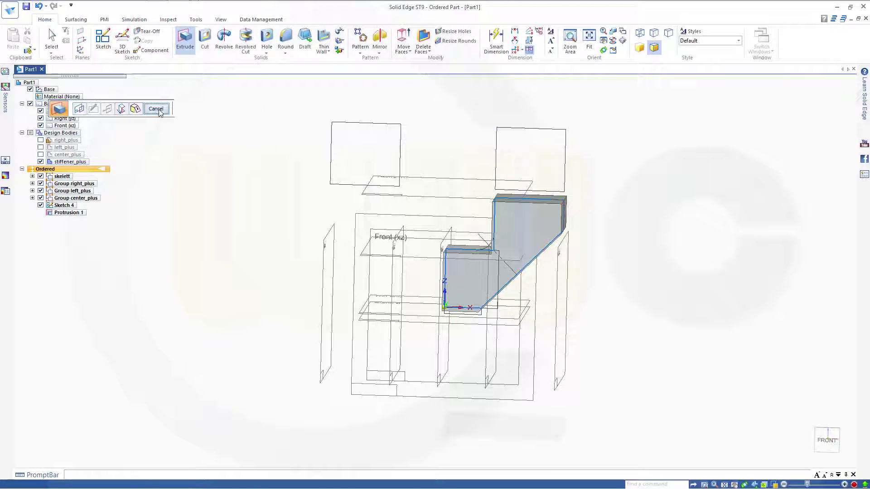
left_click(156, 109)
key("Escape")
Mirror the stiffener protrusion about the Right (yz) plane to complete the symmetric stiffener_plus body.
middle_click_drag(686, 268, 489, 279)
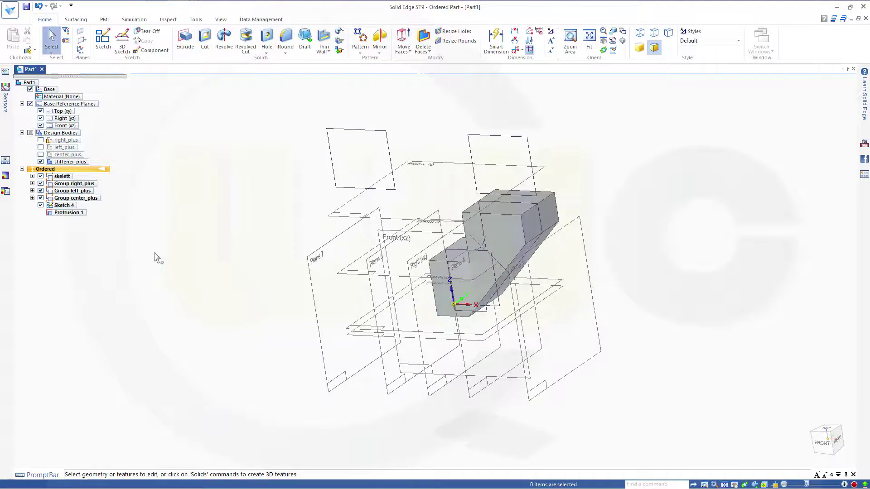
middle_click_drag(210, 197, 240, 197)
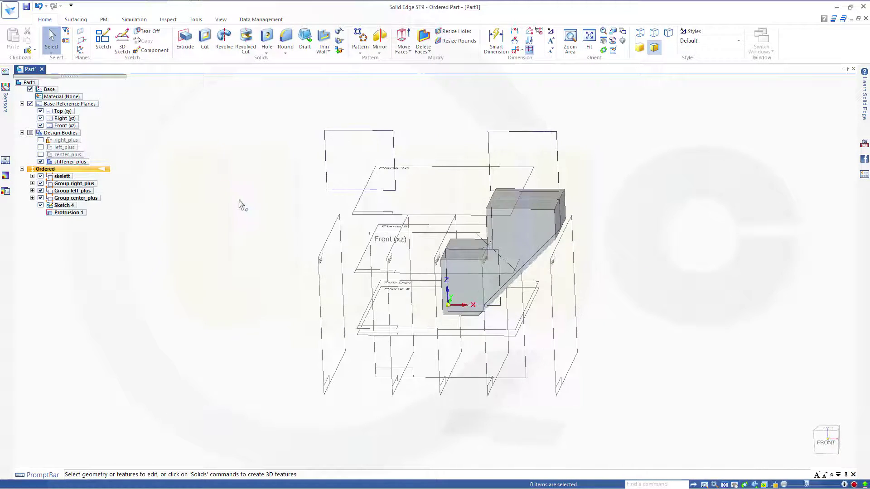
left_click(385, 43)
left_click(78, 213)
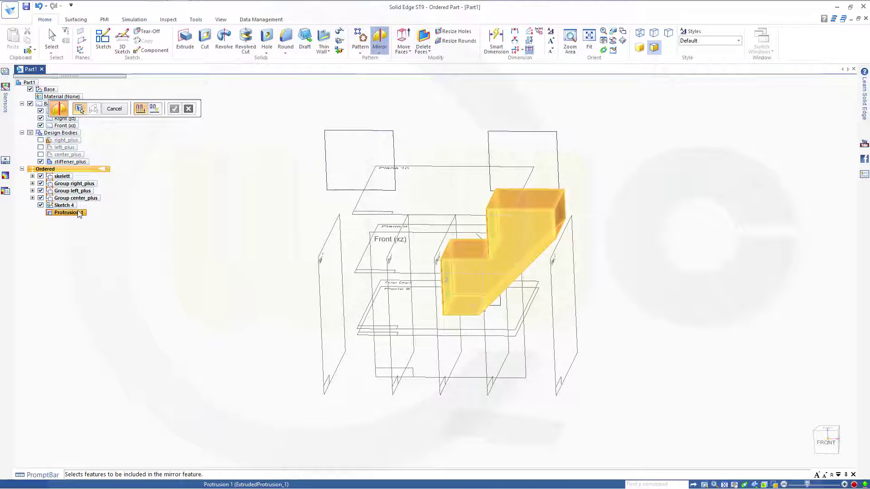
left_click(79, 213)
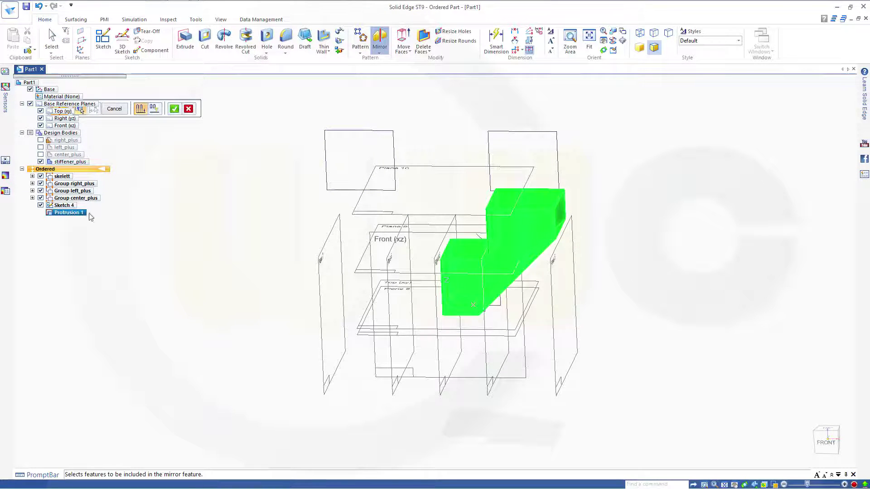
right_click(173, 211)
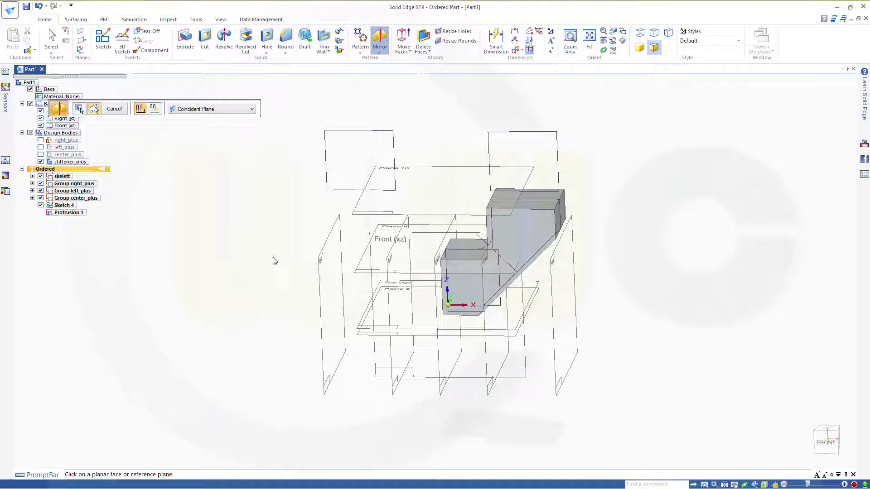
left_click(437, 304)
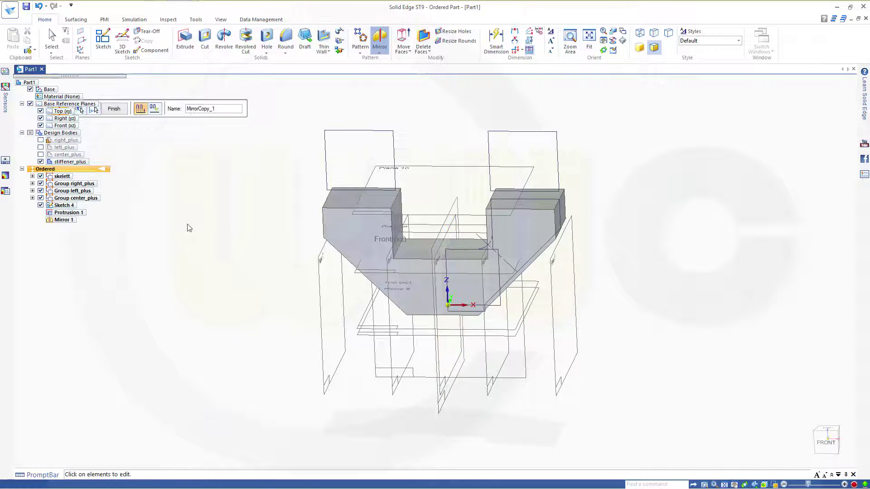
left_click(120, 110)
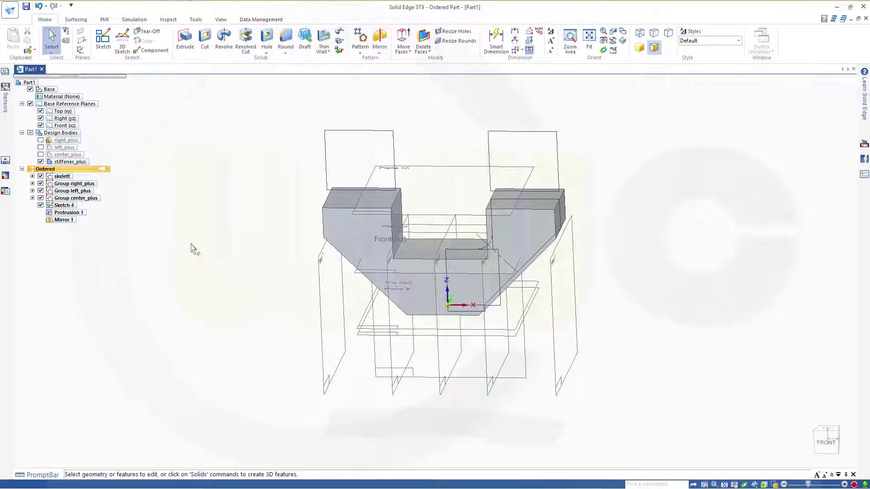
Group Sketch 4, Protrusion 1 and Mirror 1 of the stiffener into one feature group.
key("ctrl+f")
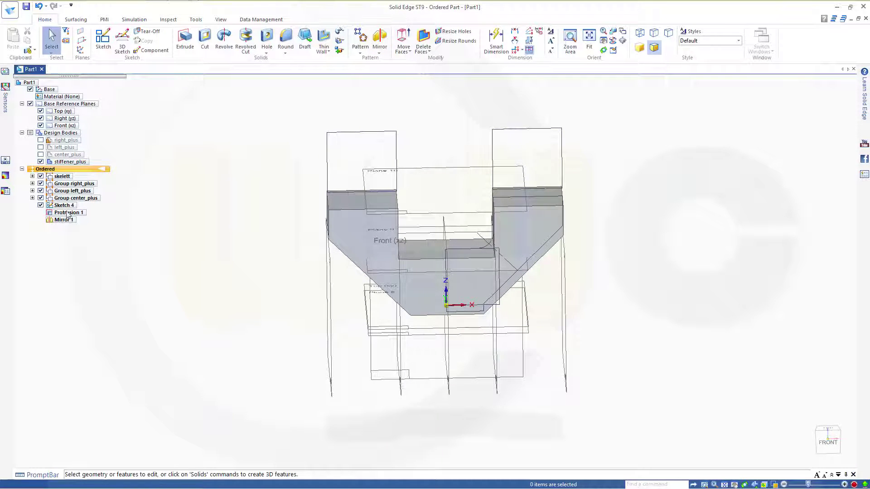
left_click(65, 206)
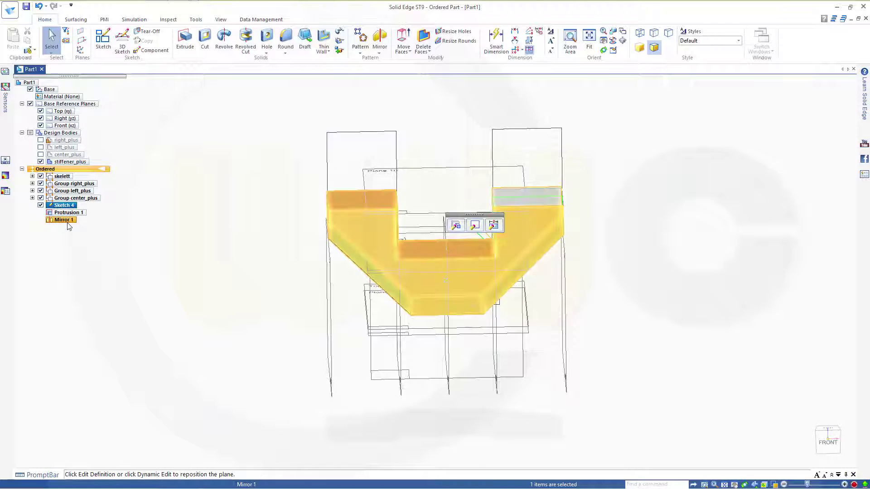
left_click(68, 223, "shift")
right_click(69, 226)
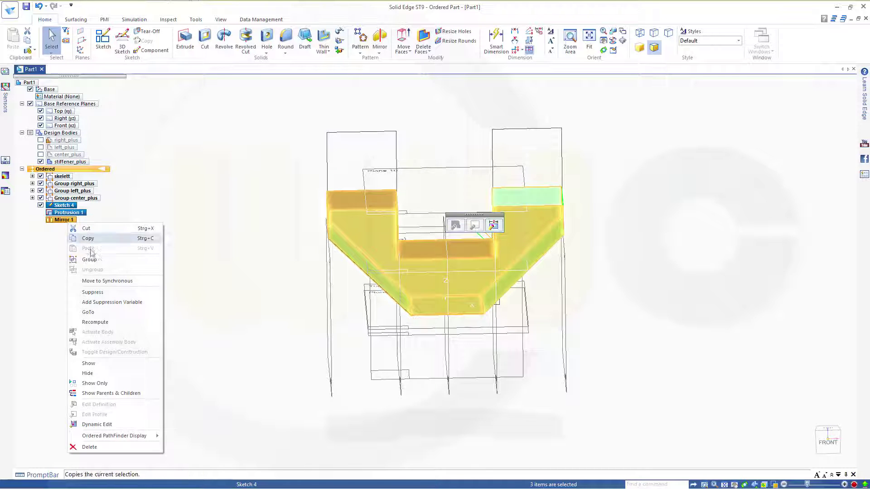
left_click(100, 264)
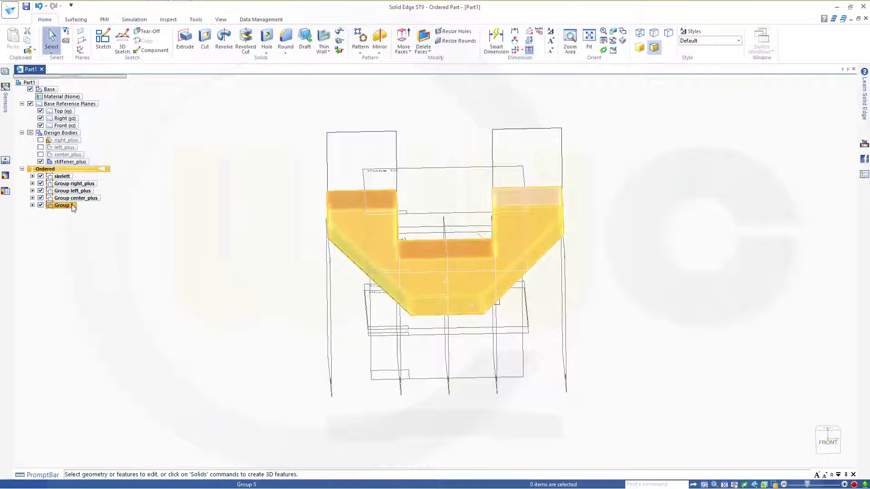
Rename the new stiffener feature group as Group stiffener.
left_click(71, 206)
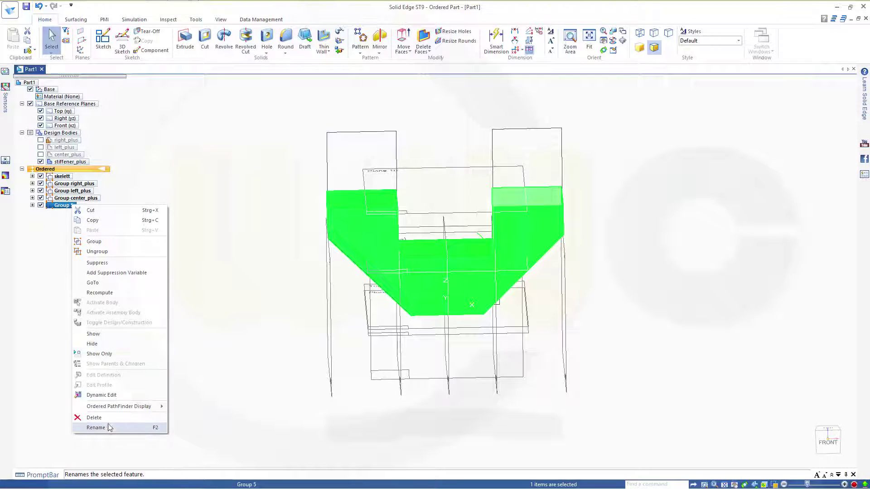
left_click(109, 429)
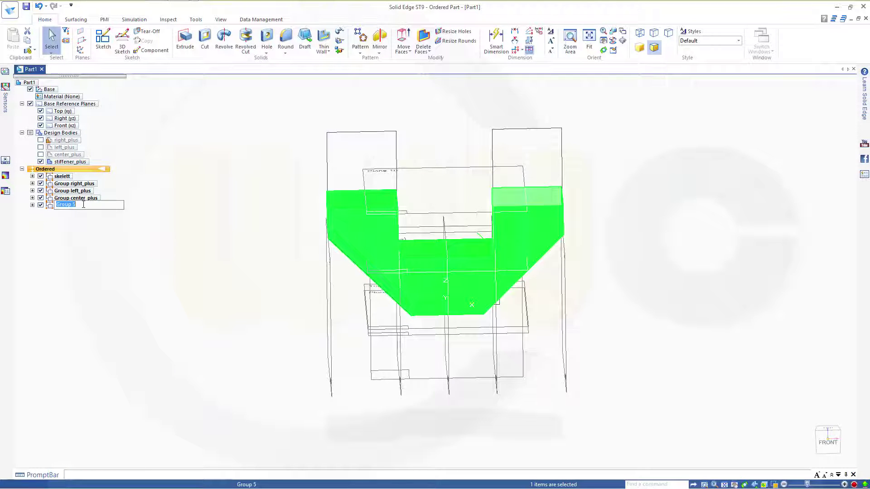
left_click(83, 205)
key("Return")
left_click(141, 170)
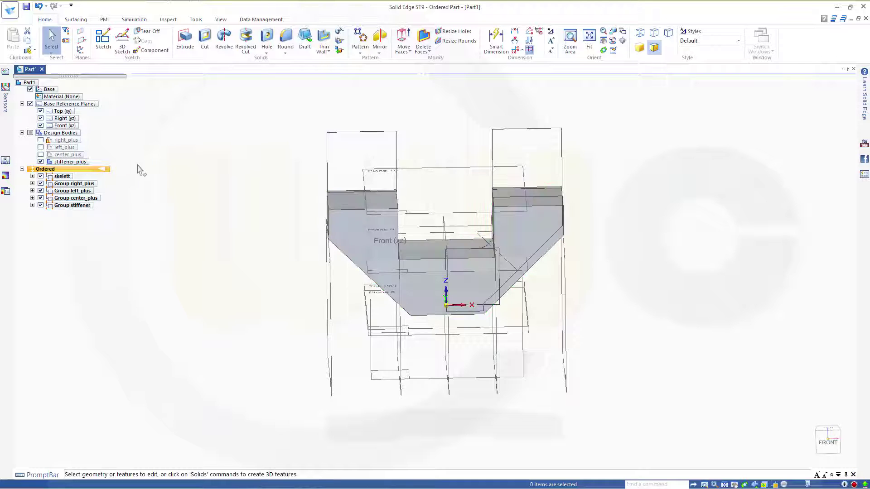
Show the design bodies right_plus, left_plus and center_plus together with the stiffener.
left_click(40, 140)
left_click(40, 147)
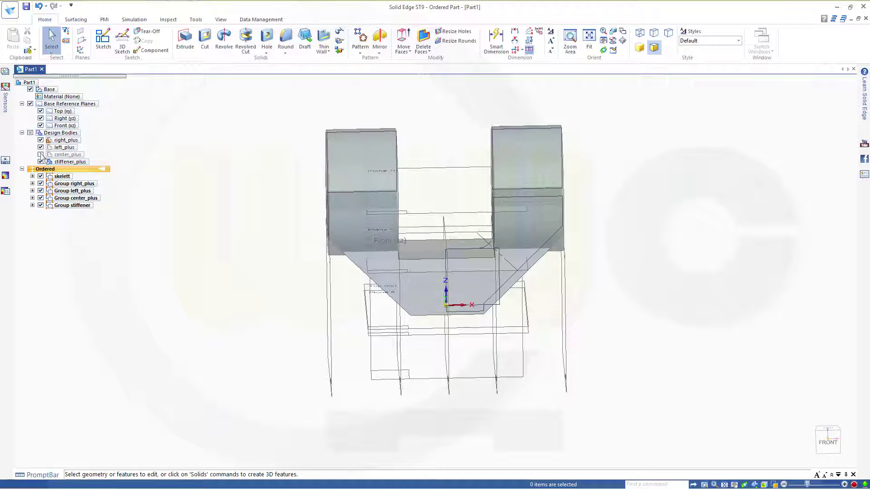
left_click(41, 155)
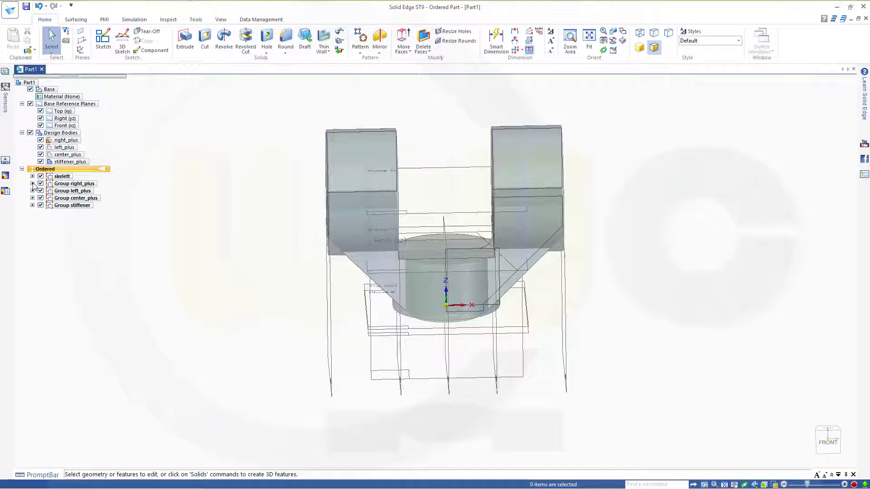
Expand the right_plus, left_plus, center_plus and stiffener groups, and hide the skelett group and the base reference planes.
left_click(32, 184)
left_click(32, 205)
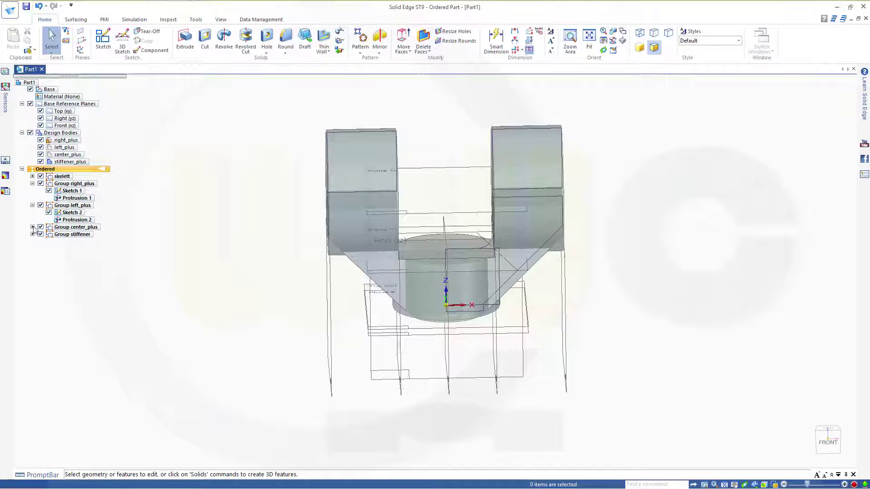
left_click(32, 227)
left_click(32, 249)
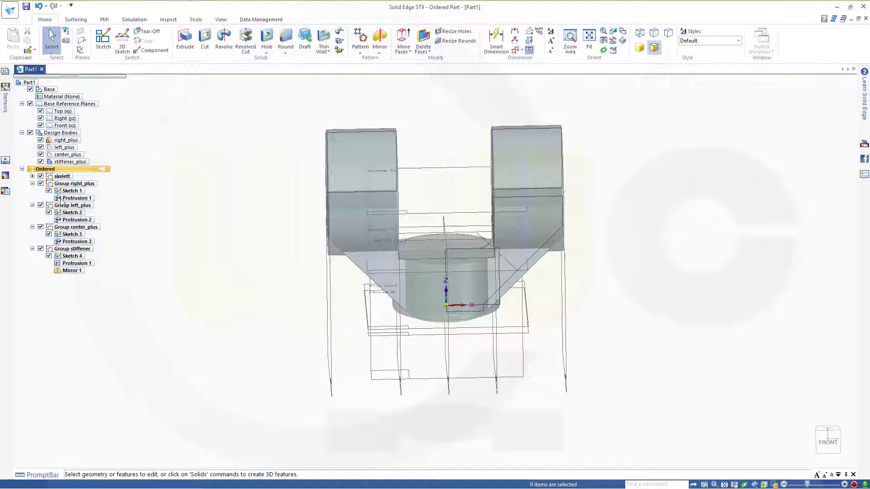
left_click(41, 176)
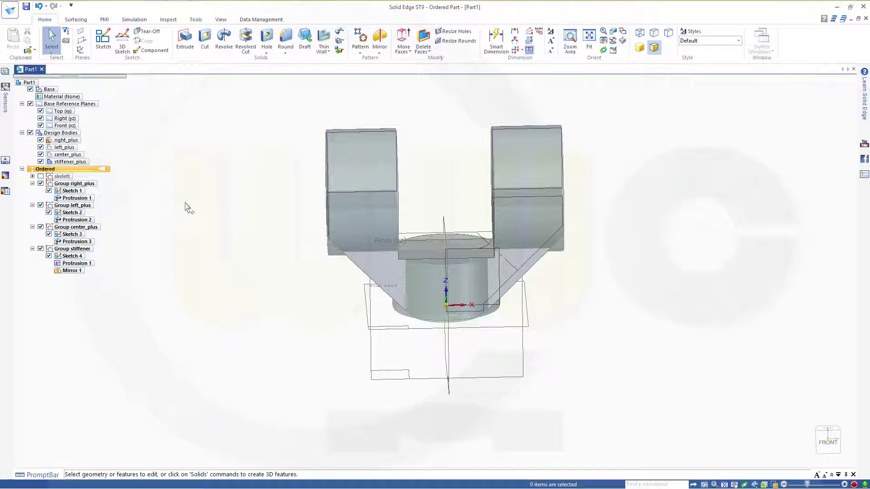
left_click(30, 104)
mouse_move(245, 208)
middle_mouse_down()
mouse_move(248, 182)
mouse_move(254, 200)
middle_mouse_up()
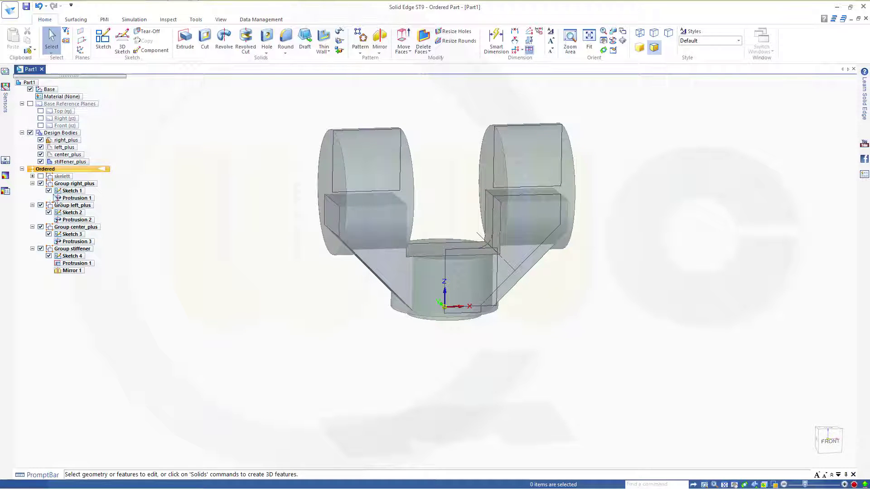
Hide Sketch 1, Sketch 2, Sketch 3 and Sketch 4 so that only the solid bodies are displayed.
left_click(49, 190)
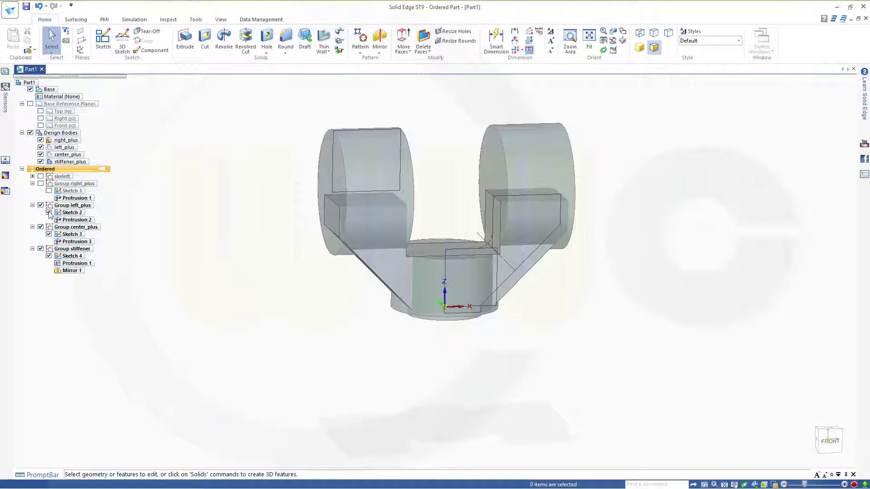
left_click(49, 213)
left_click(49, 234)
left_click(48, 256)
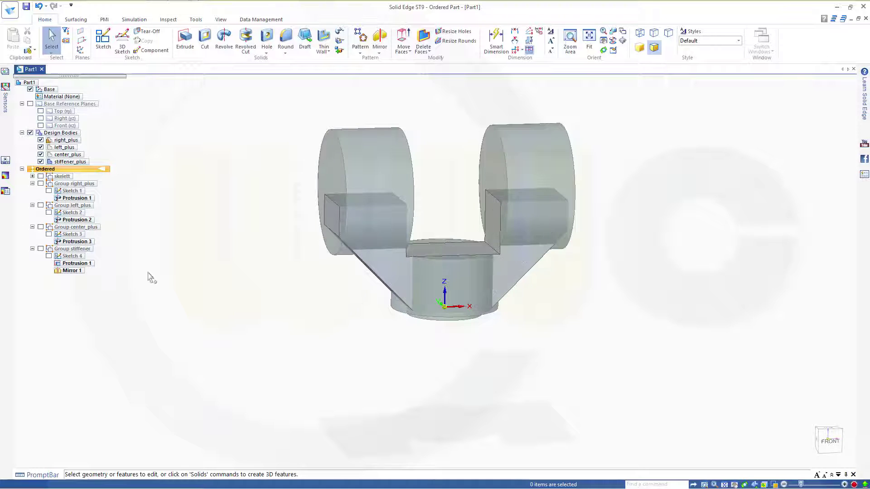
mouse_move(317, 280)
middle_mouse_down()
mouse_move(301, 246)
mouse_move(315, 288)
mouse_move(282, 284)
mouse_move(311, 268)
mouse_move(298, 272)
middle_mouse_up()
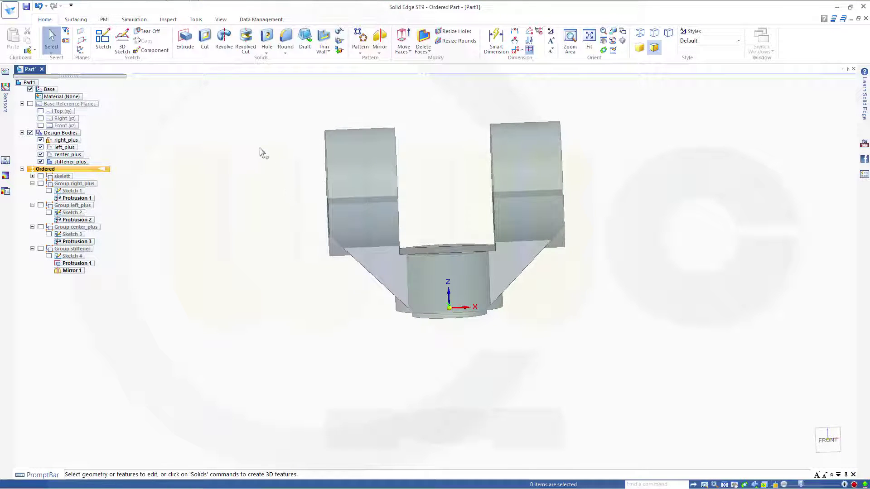
left_click(87, 186)
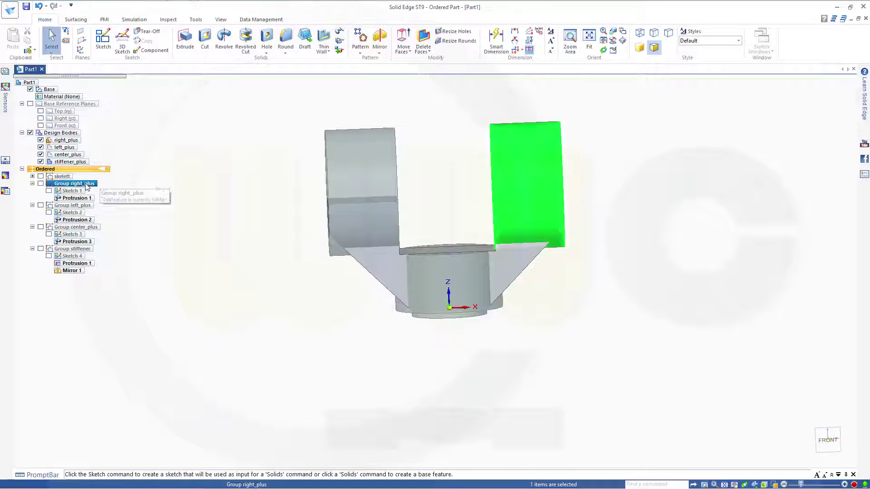
right_click(87, 185)
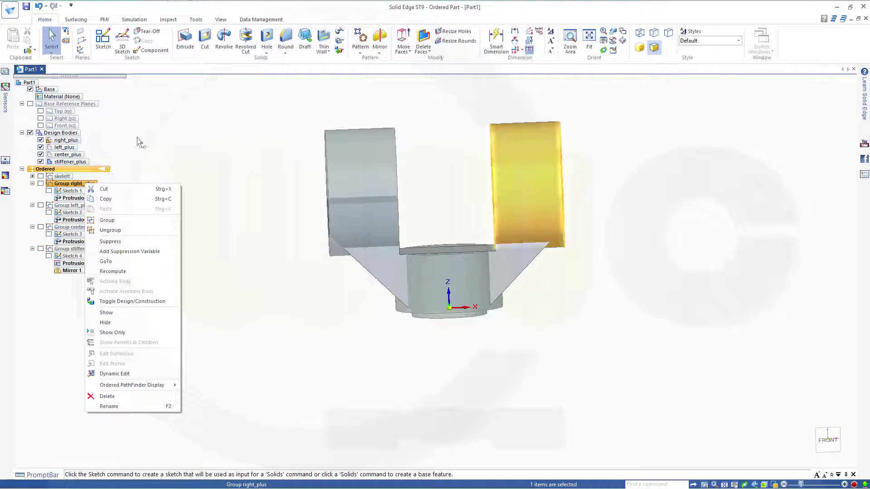
key("Escape")
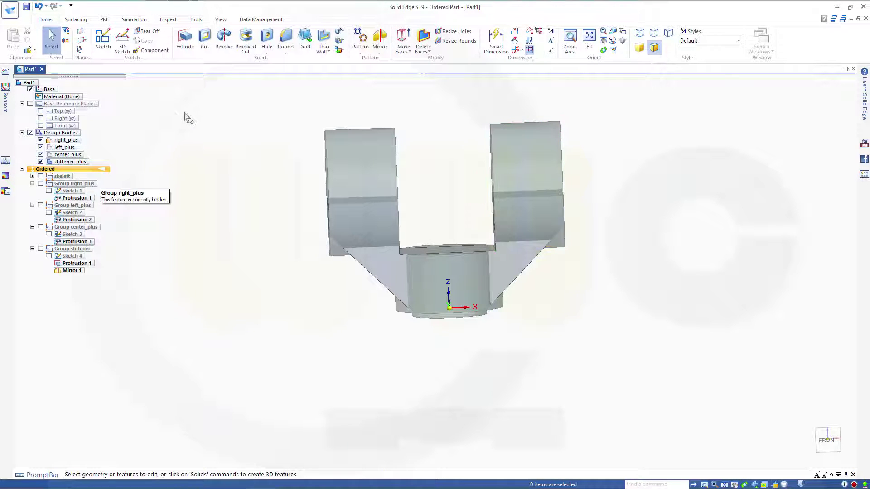
Round the inner circular edge of the right_plus cylinder with a 6 mm radius.
left_click(284, 43)
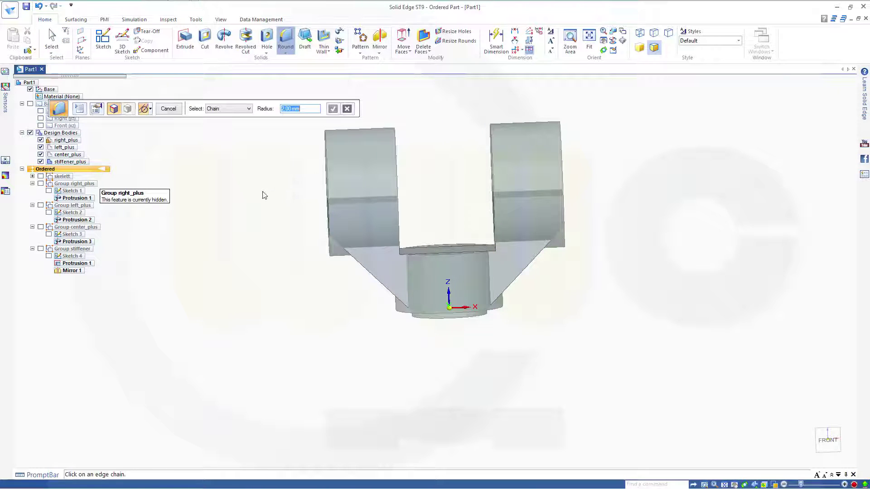
type("6")
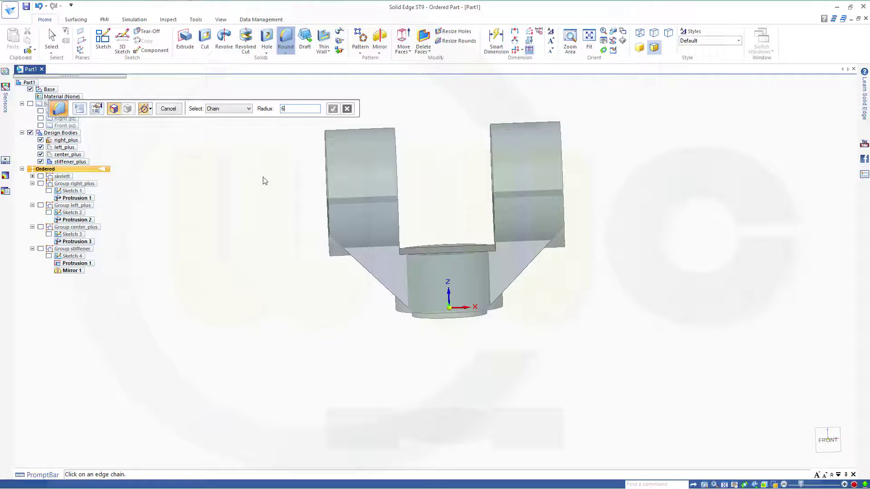
left_click(493, 174)
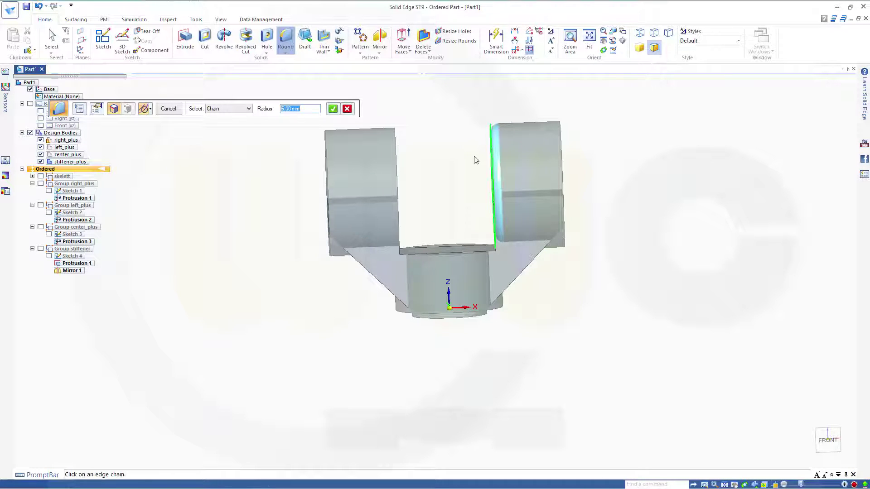
left_click(334, 110)
left_click(166, 110)
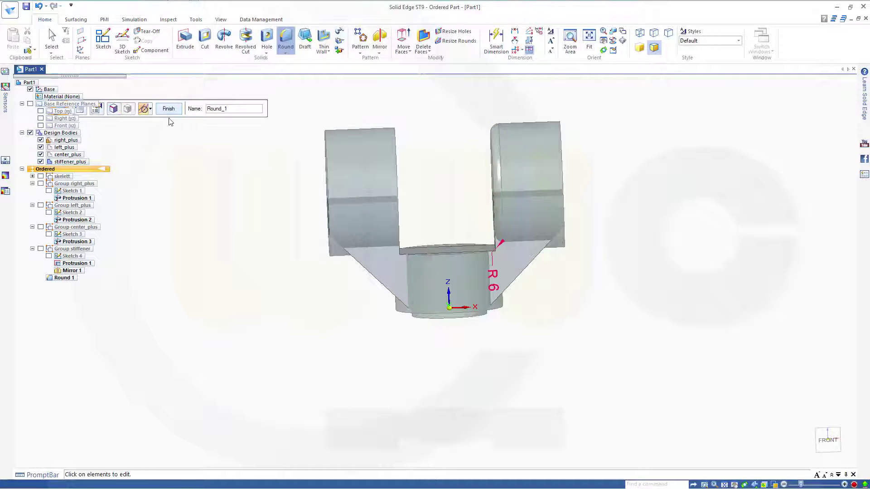
left_click(169, 109)
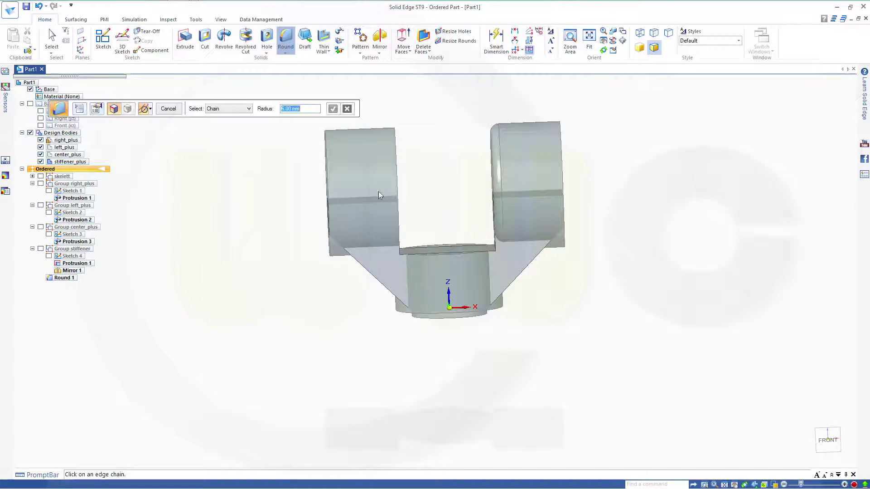
Round the inner circular edge of the left_plus cylinder with the same 6 mm radius.
left_click(398, 179)
left_click(333, 109)
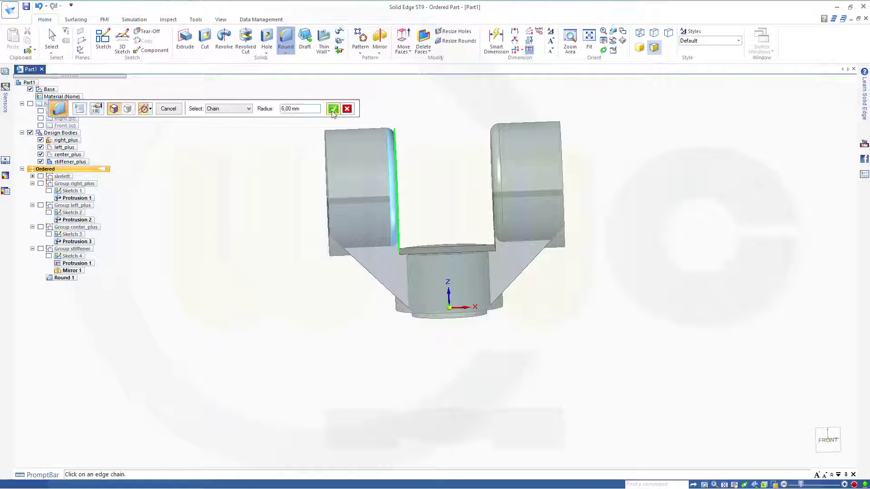
left_click(167, 109)
left_click(167, 109)
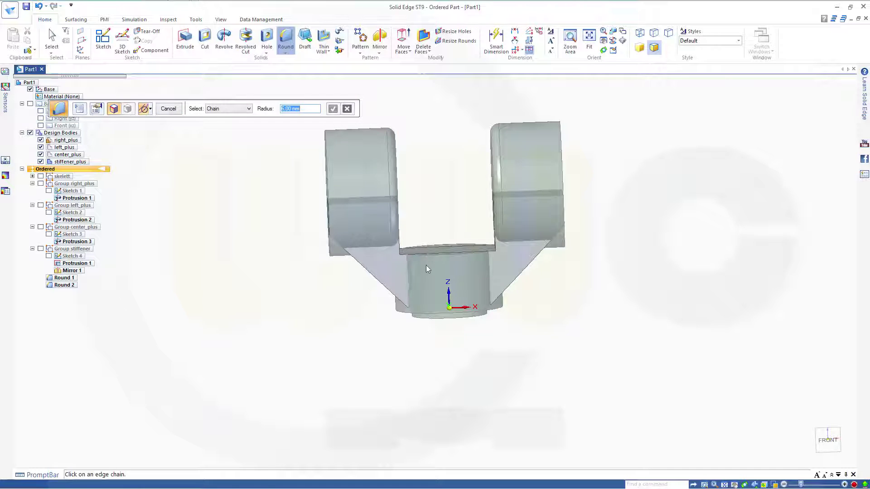
Round the upper circular edge of the center_plus cylinder with a 6 mm radius.
left_click(436, 257)
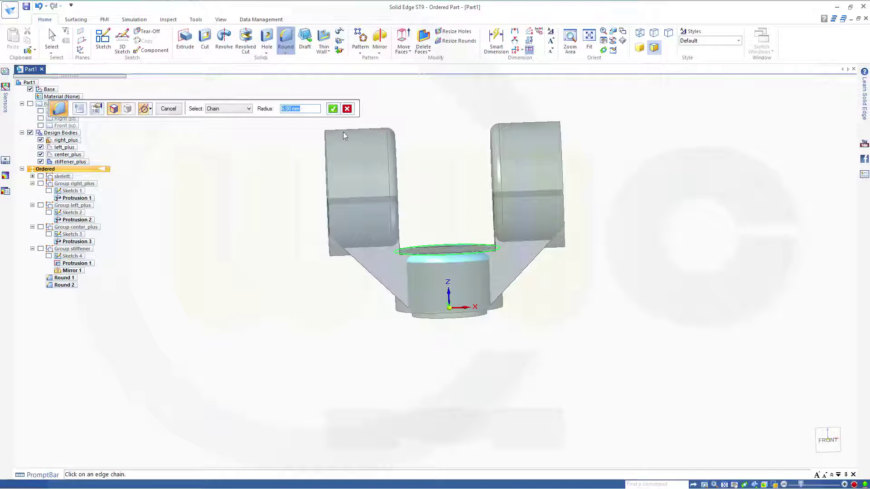
left_click(333, 110)
left_click(168, 109)
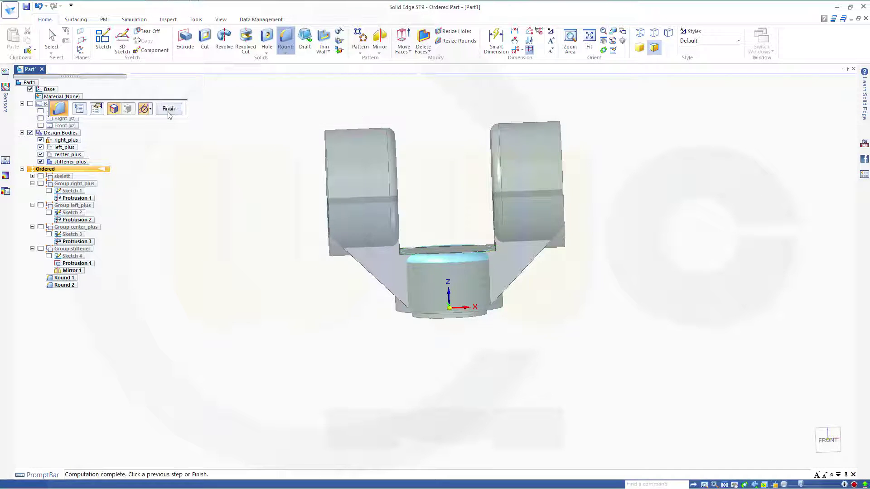
left_click(167, 109)
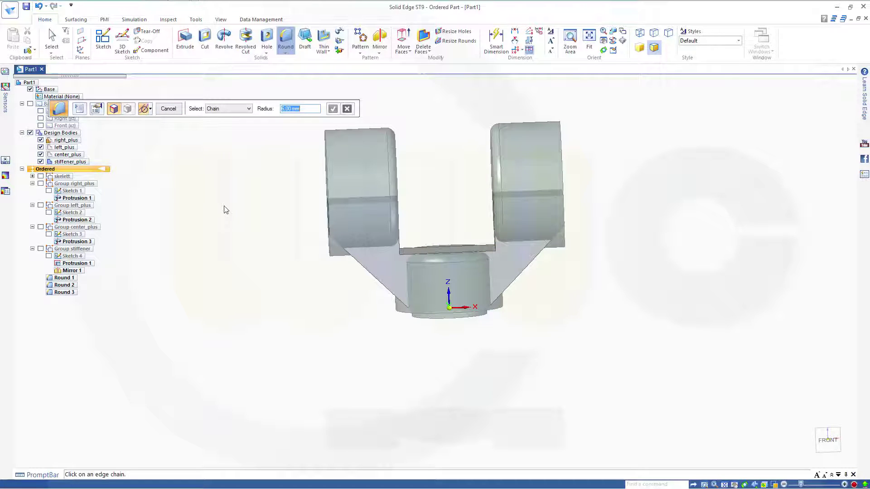
key("Escape")
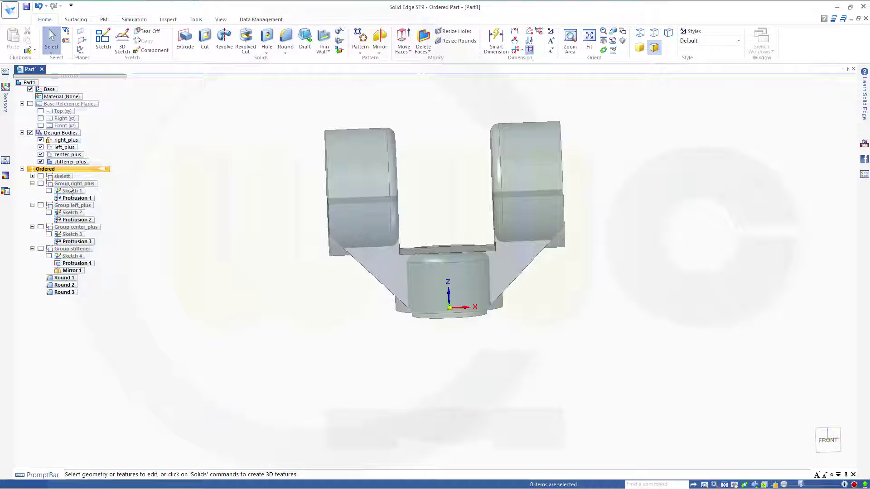
Move Round 1 to the bottom of the right_plus group.
left_click(62, 277)
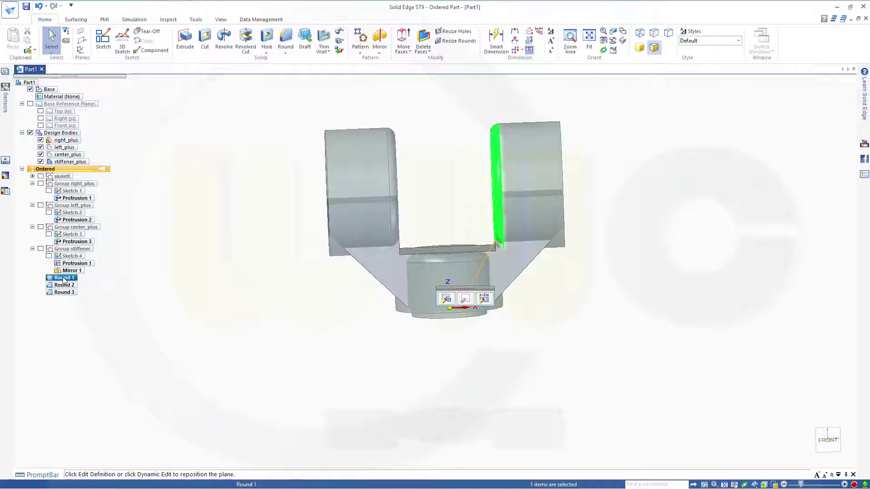
left_click_drag(62, 278, 78, 184)
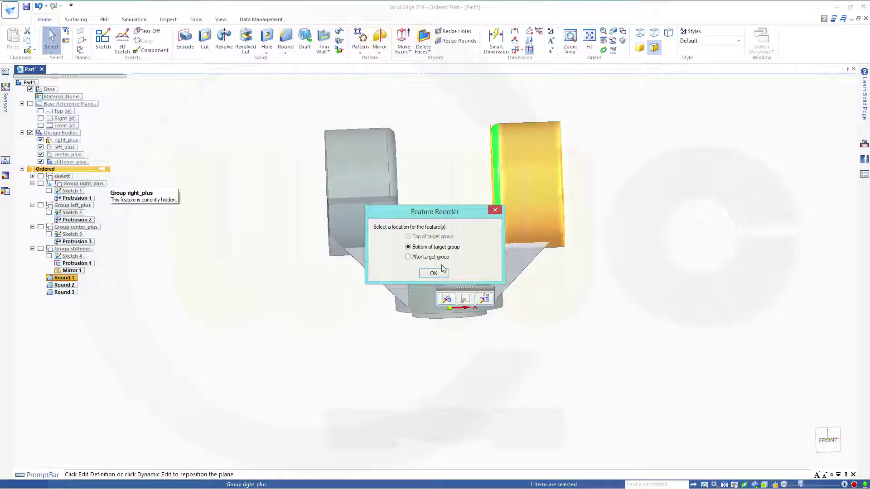
left_click(436, 273)
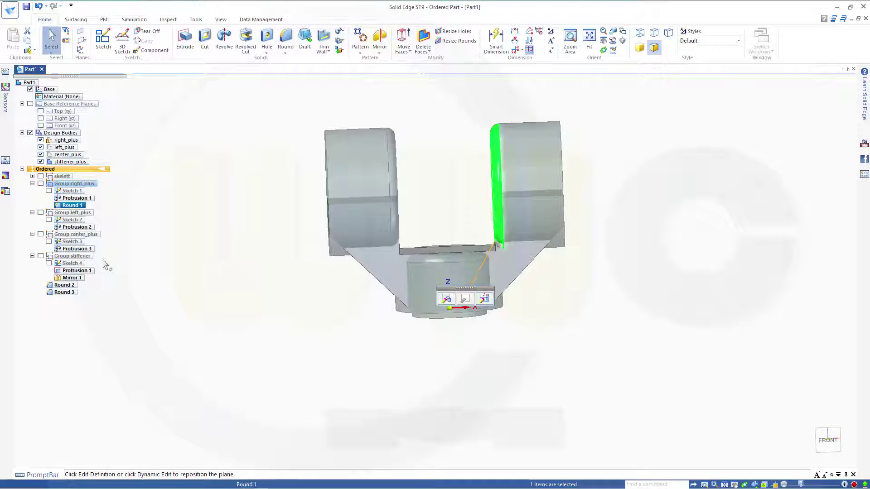
Move Round 2 to the bottom of the left_plus group and Round 3 to the bottom of the center_plus group.
left_click(65, 285)
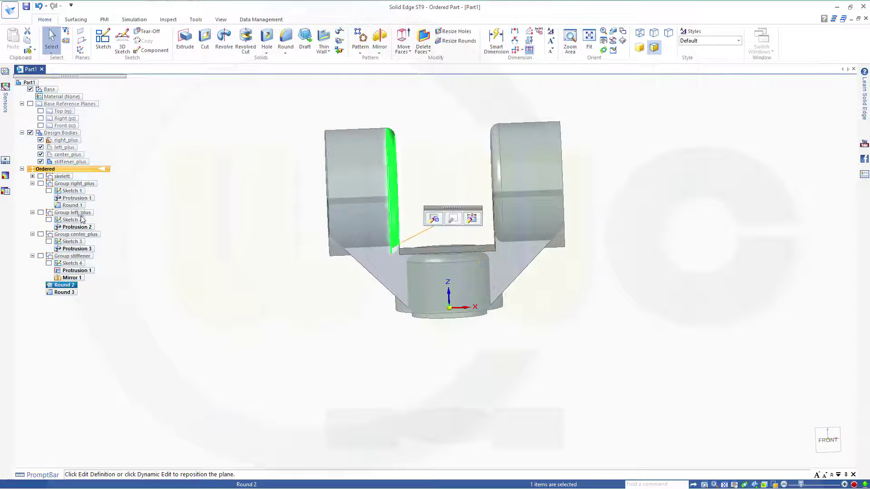
left_click_drag(82, 220, 82, 216)
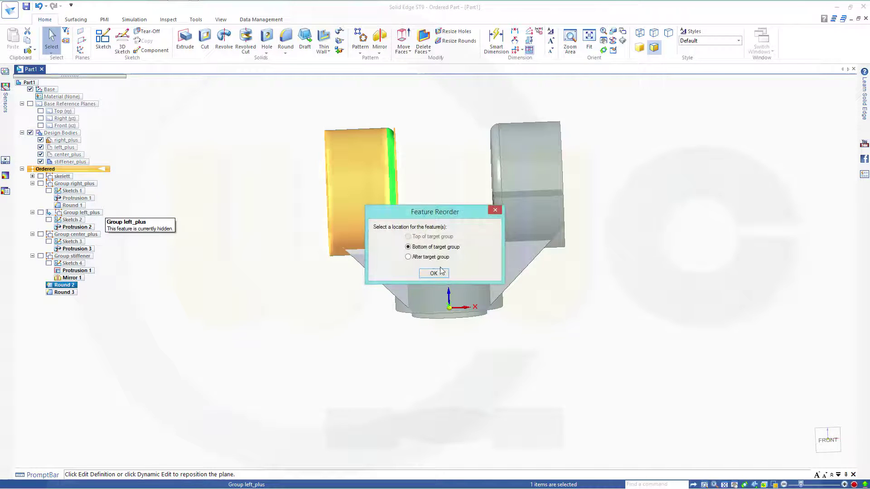
left_click(434, 273)
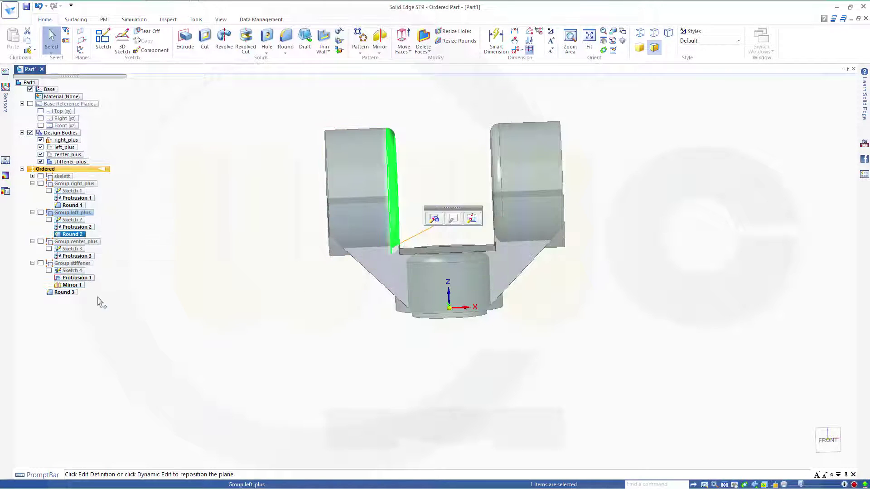
left_click_drag(63, 293, 89, 246)
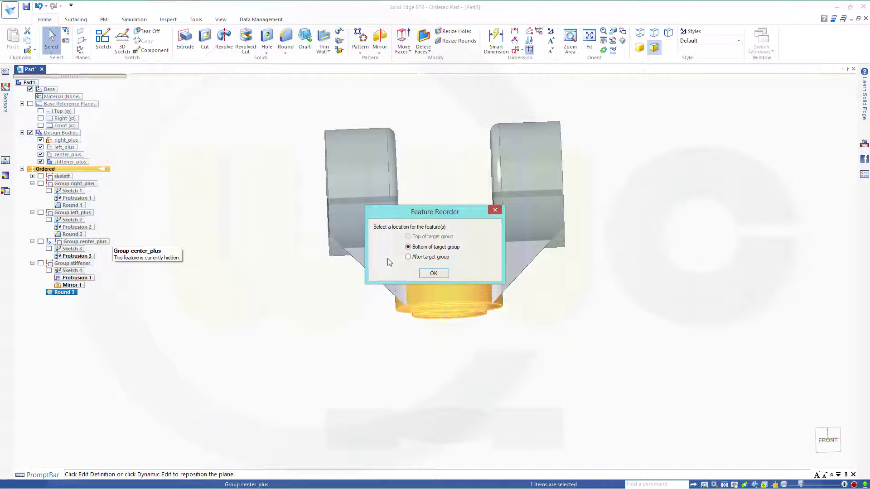
left_click(435, 274)
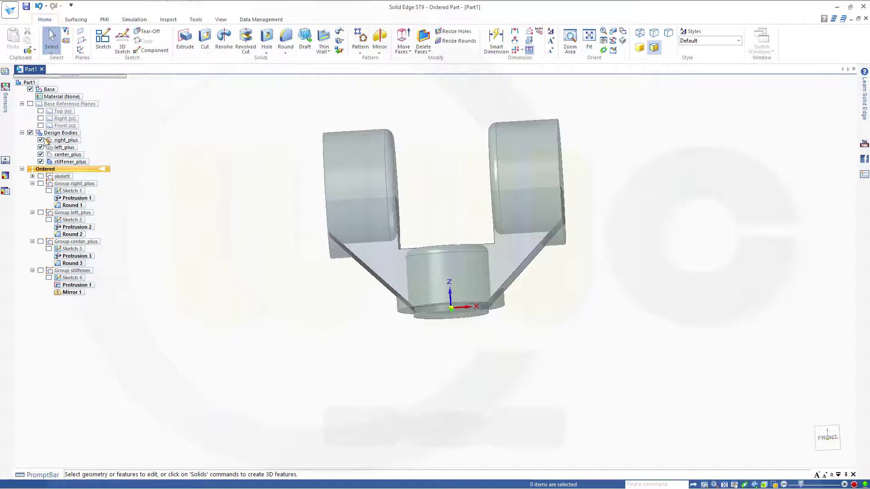
Hide the right_plus, left_plus and center_plus bodies so that only stiffener_plus is displayed.
left_click(41, 141)
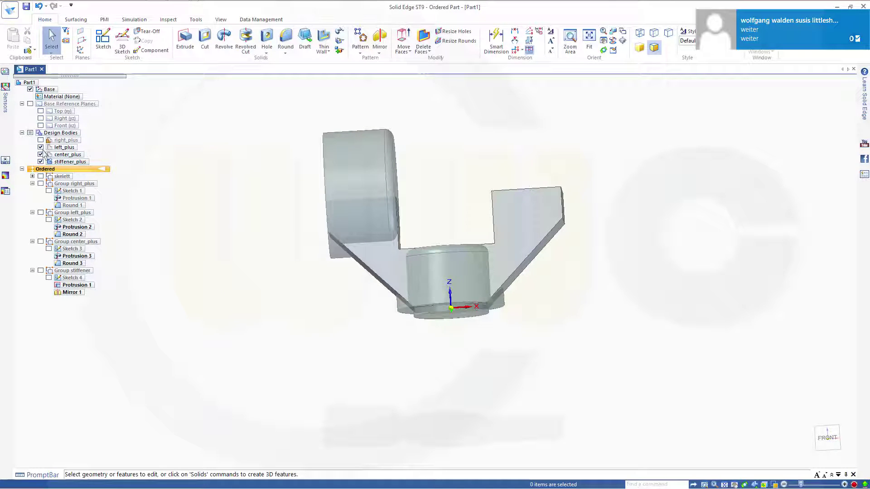
left_click(41, 155)
left_click(41, 147)
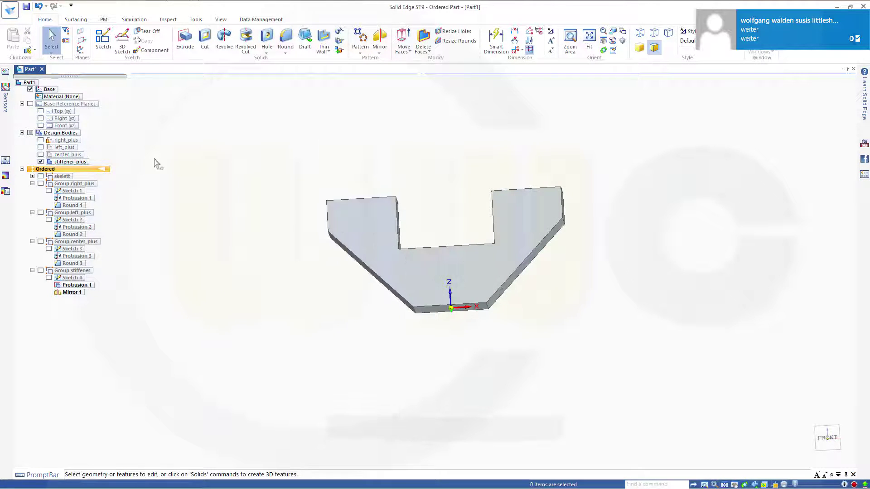
Round the two inner corner edges at the base of the stiffener's U-shaped cutout with a 12 mm radius.
middle_click_drag(254, 156, 241, 192)
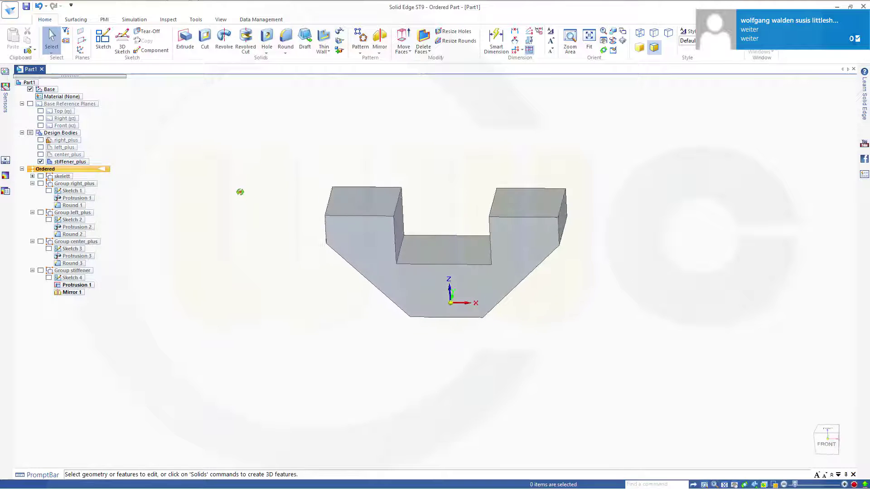
left_click(285, 40)
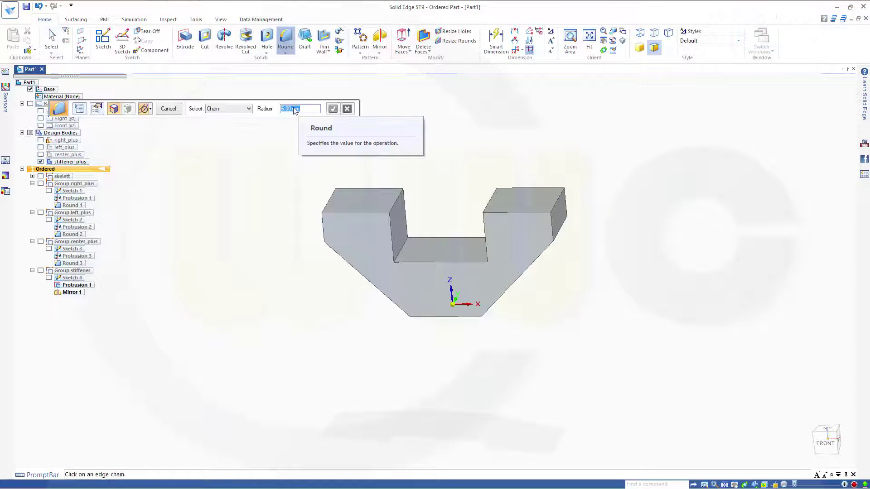
type("12")
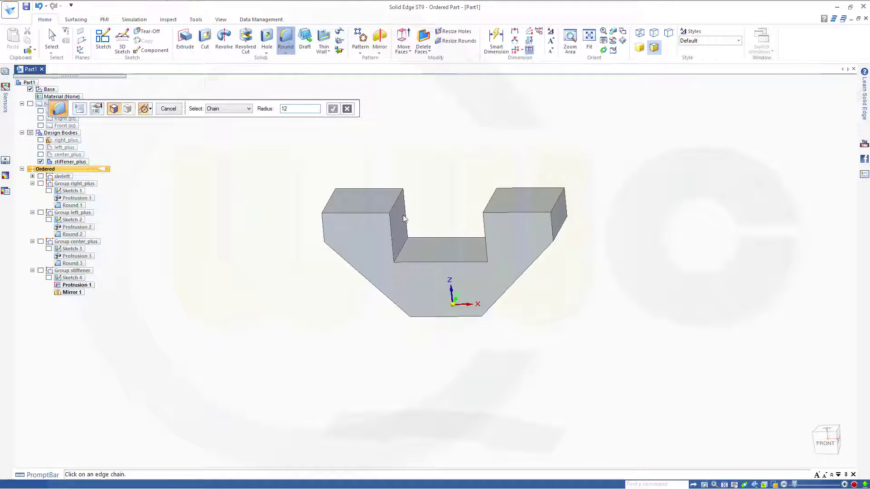
left_click(399, 252)
middle_click_drag(460, 183, 491, 253)
left_click(491, 253)
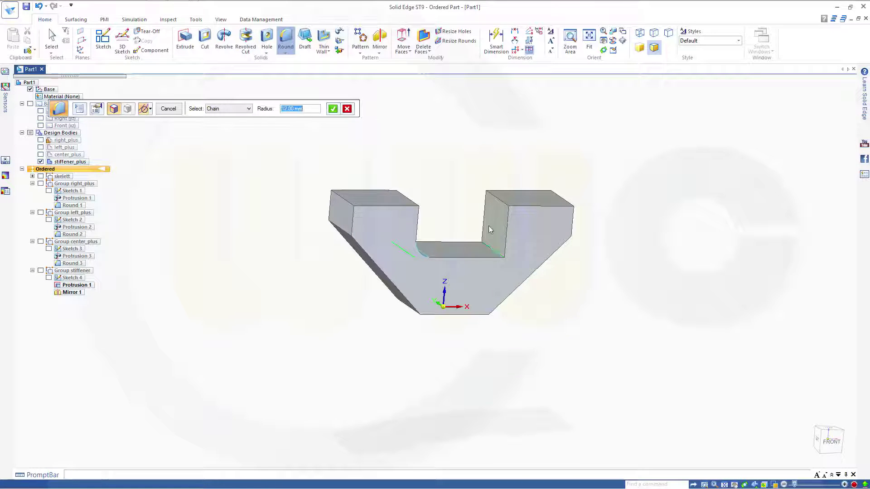
left_click(334, 109)
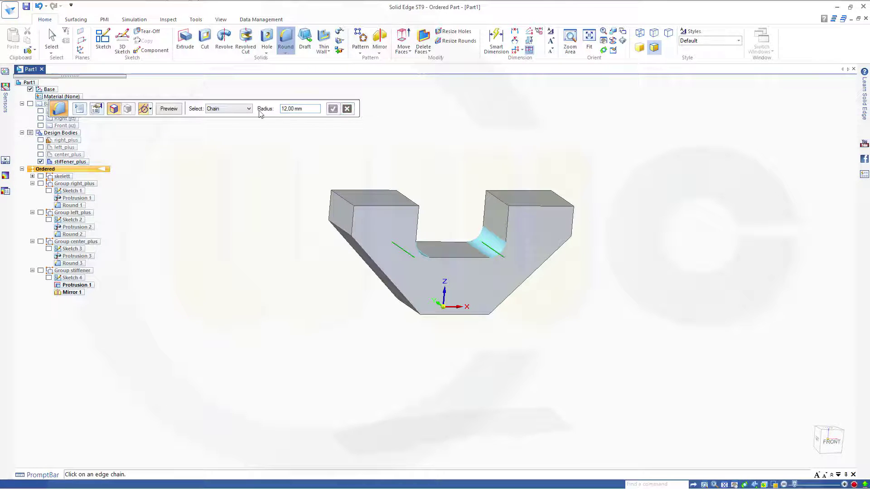
left_click(168, 108)
left_click(167, 109)
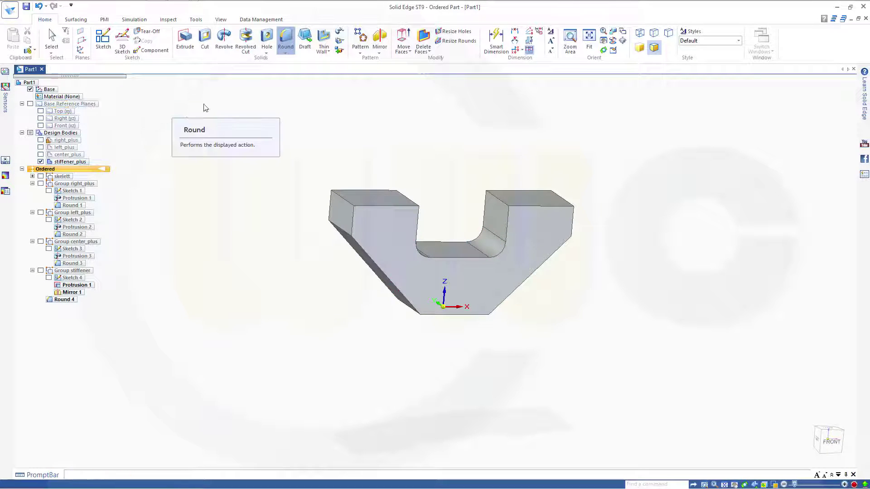
Round the front and back edges of the stiffener's U-shaped cutout and of its two slanted outer faces with a 6 mm radius.
middle_click_drag(384, 146, 329, 155)
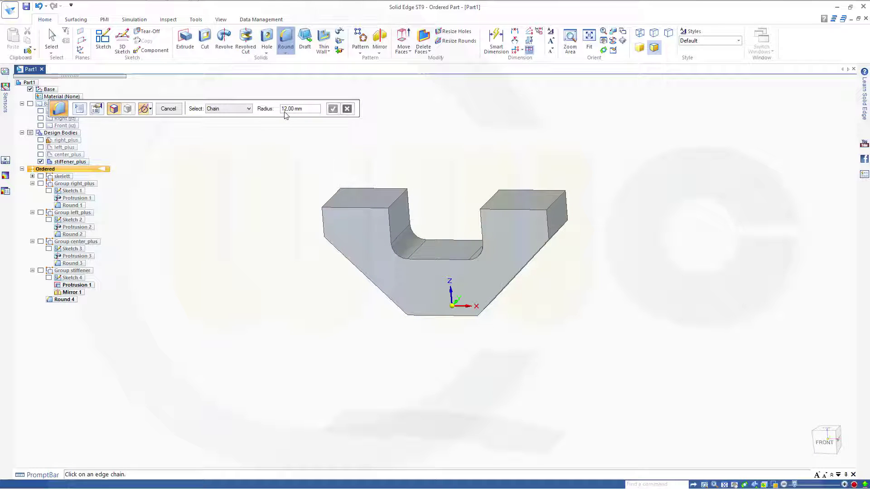
left_click(312, 112)
type("6")
left_click(389, 229)
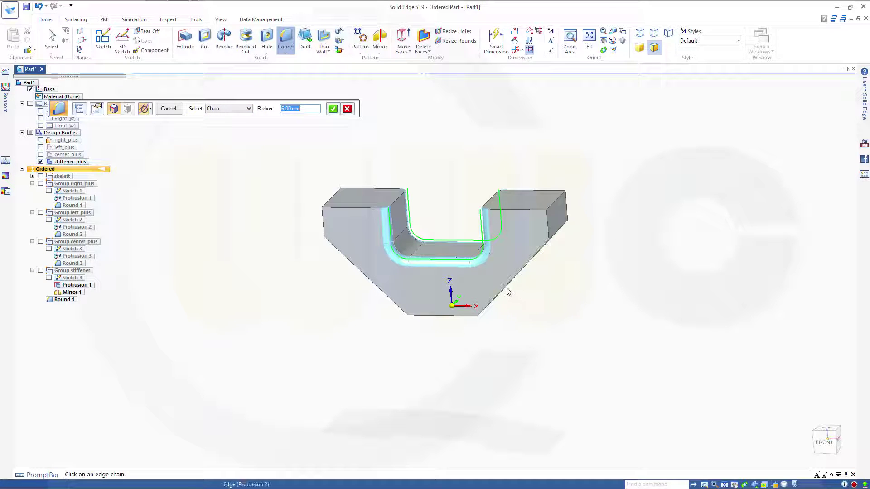
middle_click_drag(599, 351, 533, 309)
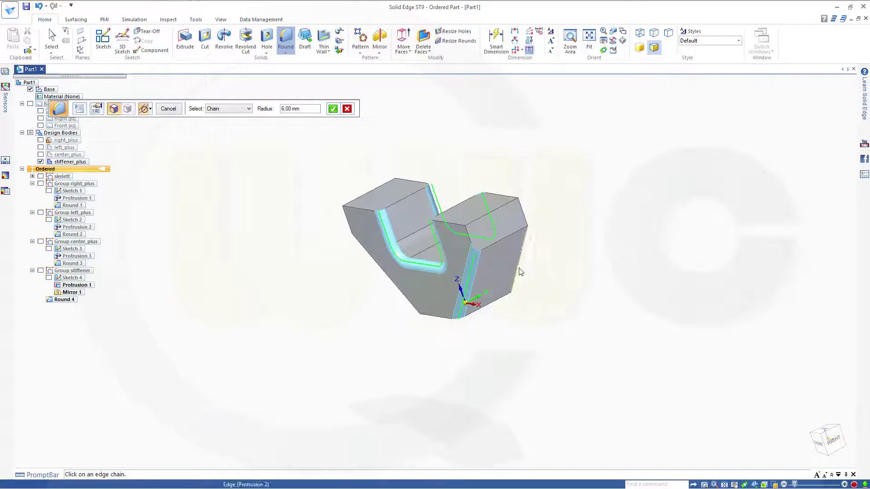
middle_click_drag(287, 292, 408, 270)
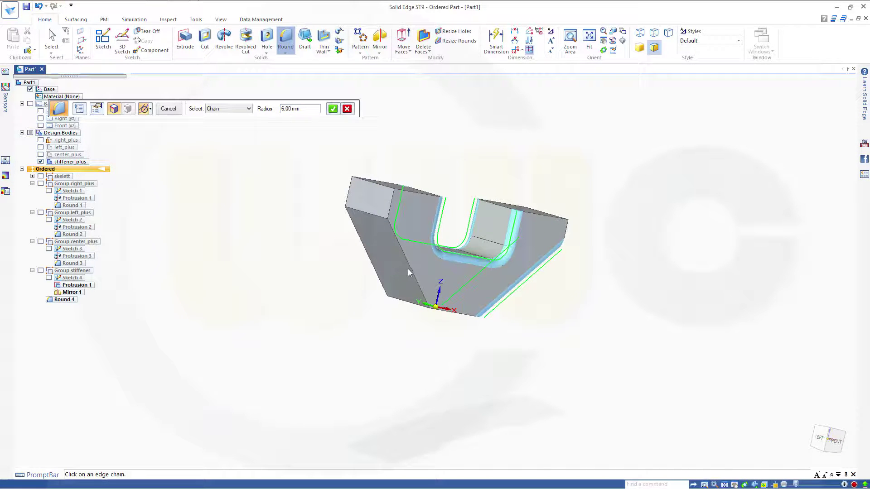
left_click(409, 264)
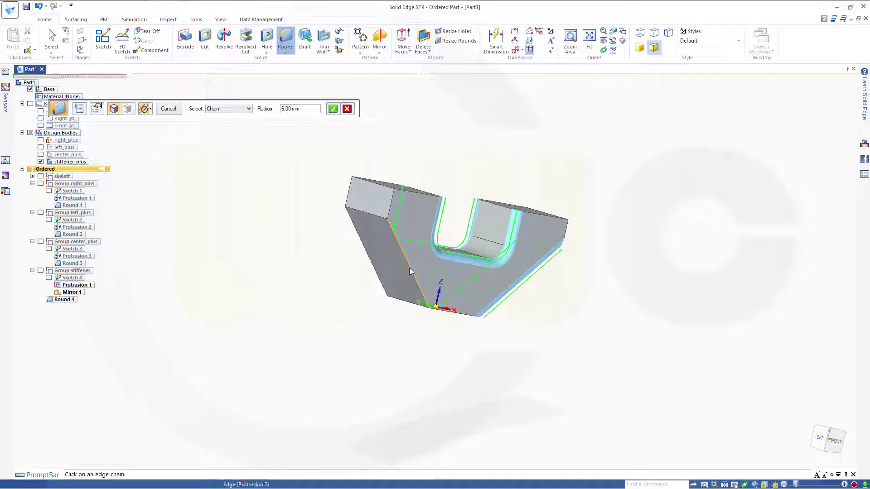
left_click(372, 269)
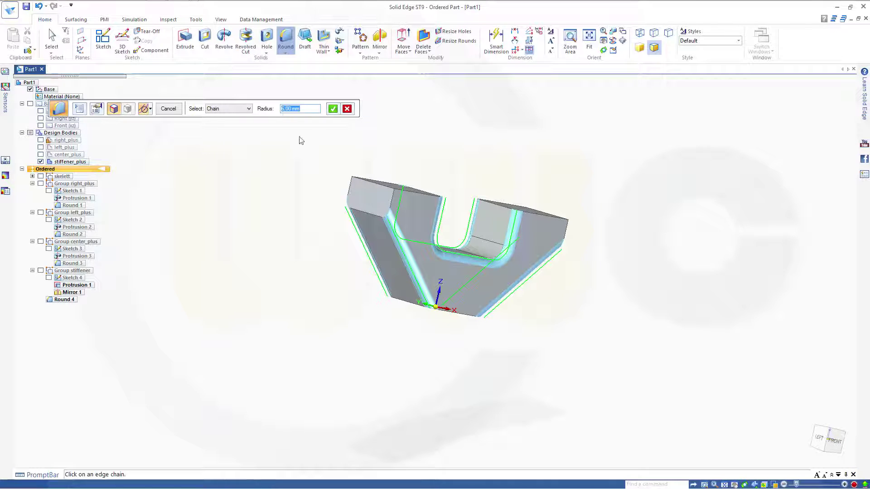
left_click(333, 109)
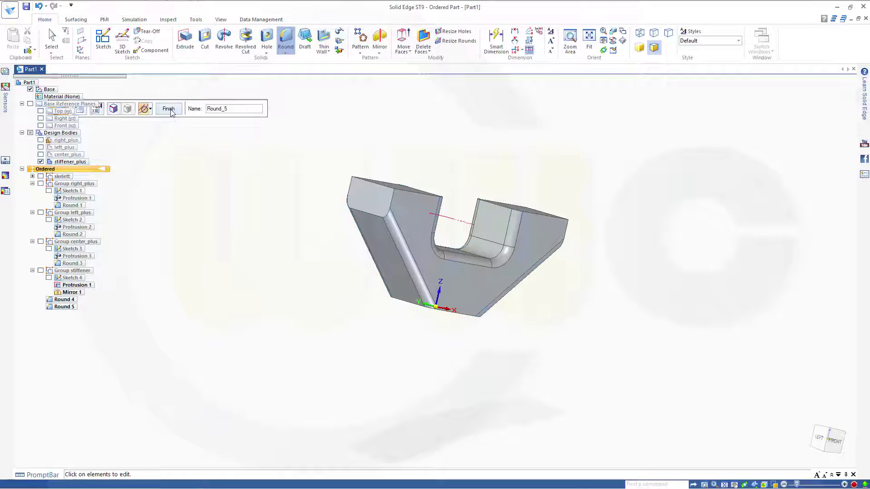
left_click(169, 109)
End the Round command and move Round 4 to the bottom of the stiffener group.
middle_click_drag(278, 247, 256, 290)
middle_click_drag(233, 264, 225, 283)
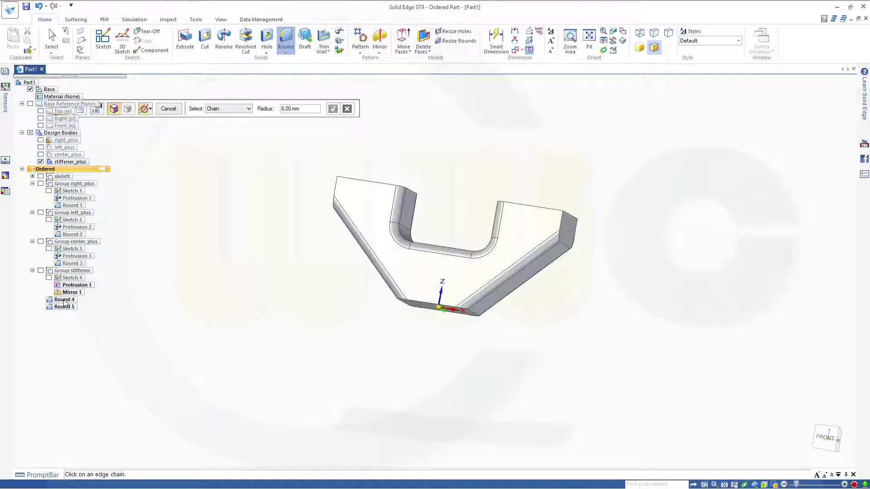
left_click_drag(65, 303, 75, 276)
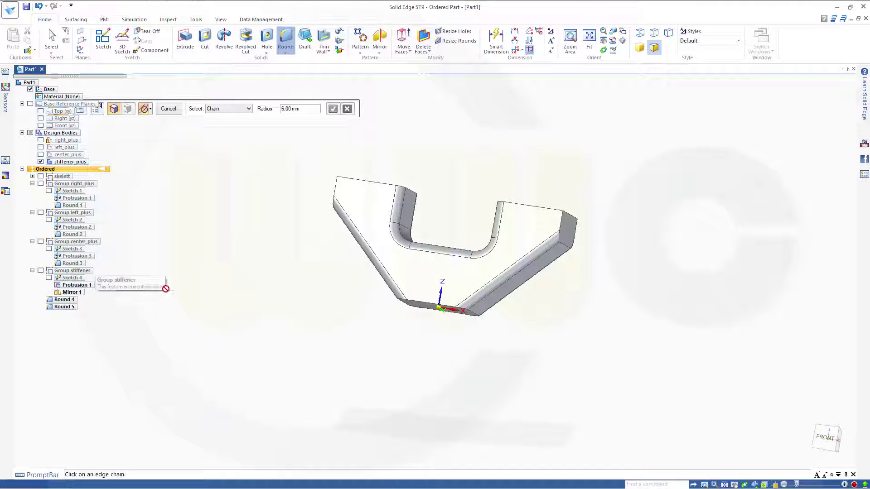
left_click(168, 109)
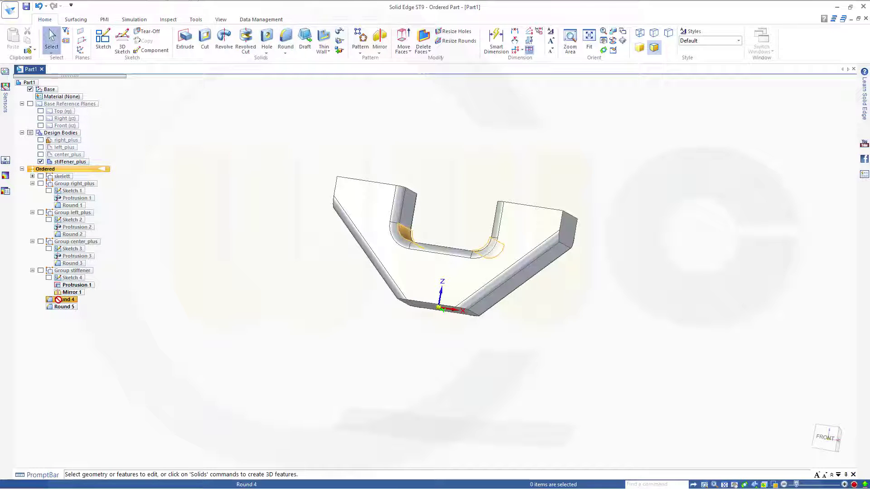
left_click(64, 300)
left_click_drag(72, 276, 71, 272)
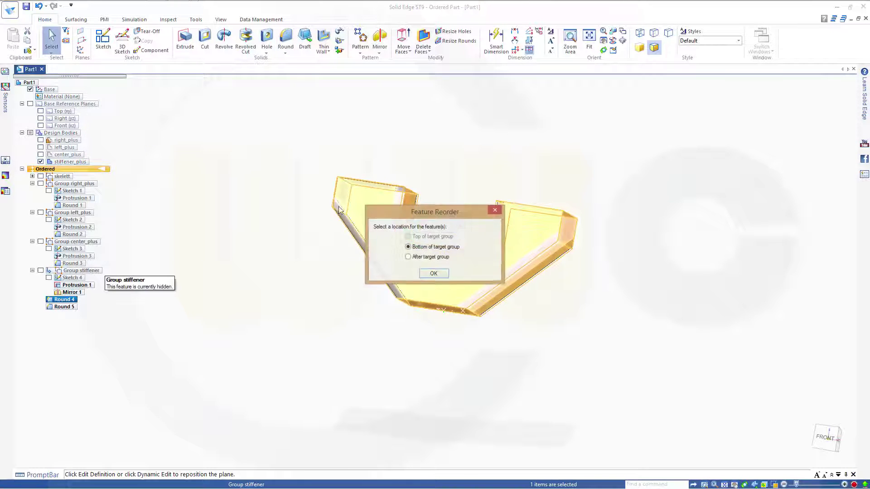
key("Return")
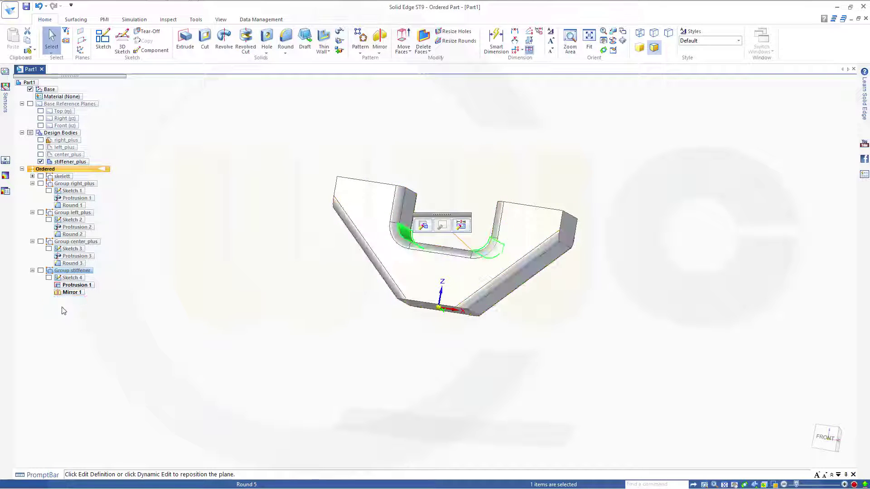
Move Round 5 to the bottom of the stiffener group, below Round 4.
left_click(64, 307)
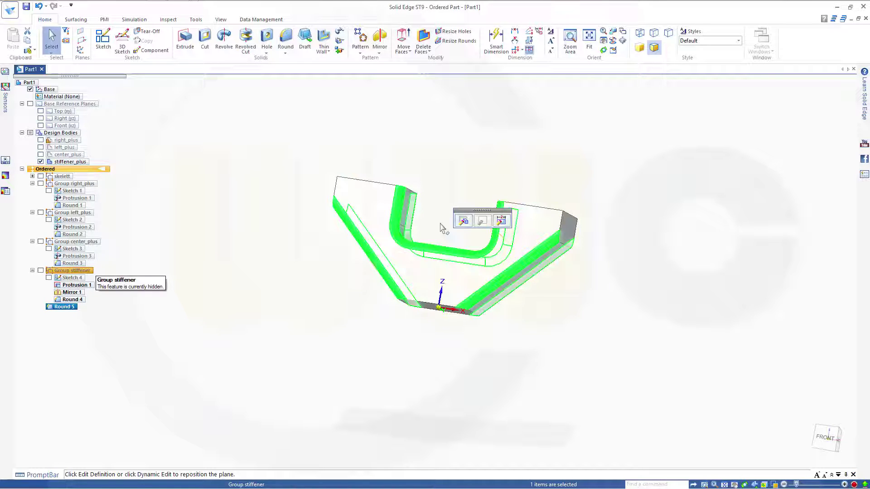
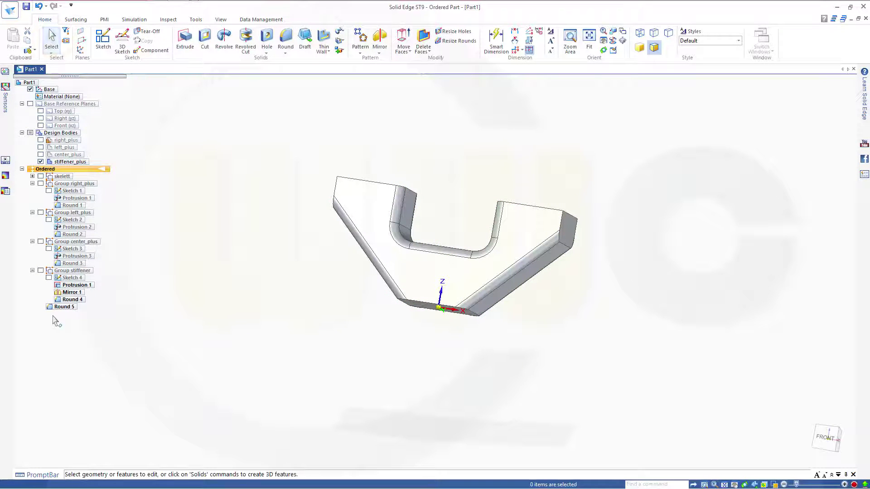
left_click_drag(68, 290, 73, 271)
left_click(434, 275)
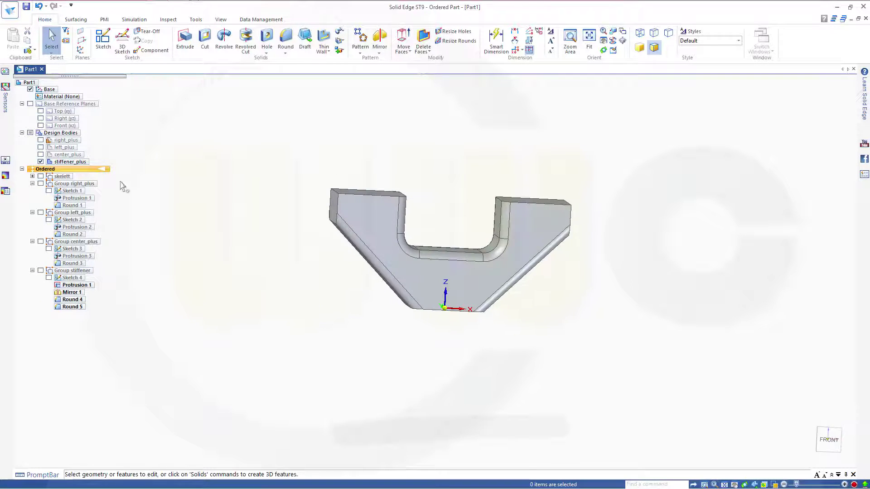
Show the right_plus, left_plus and center_plus bodies together with the stiffener.
left_click(41, 141)
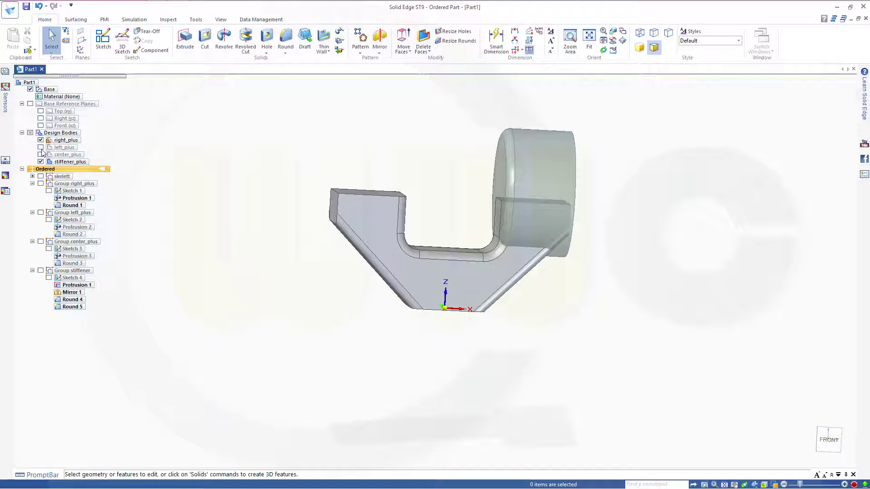
left_click(41, 147)
left_click(41, 155)
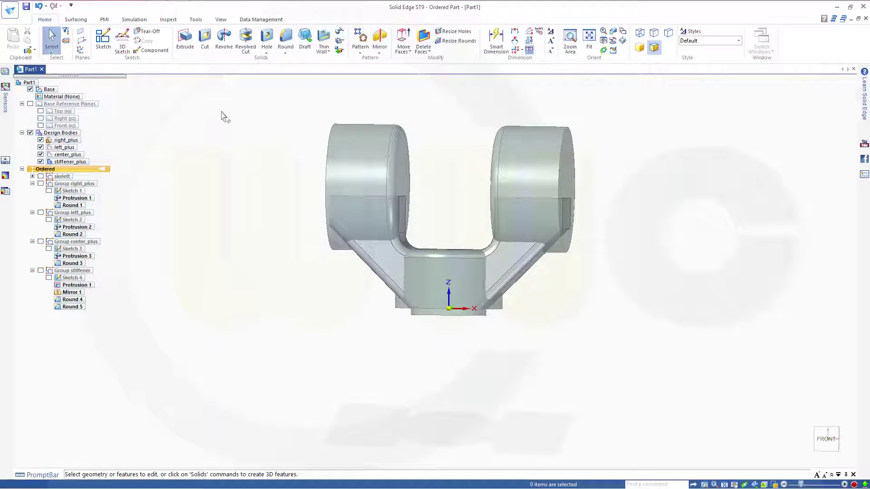
Unite the stiffener_plus body as target with left_plus, right_plus and center_plus as tool bodies using Union.
left_click(345, 54)
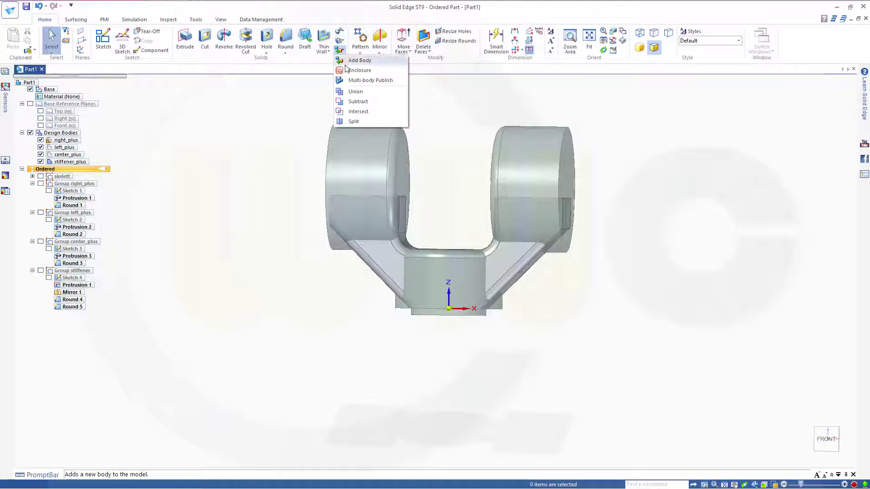
left_click(356, 92)
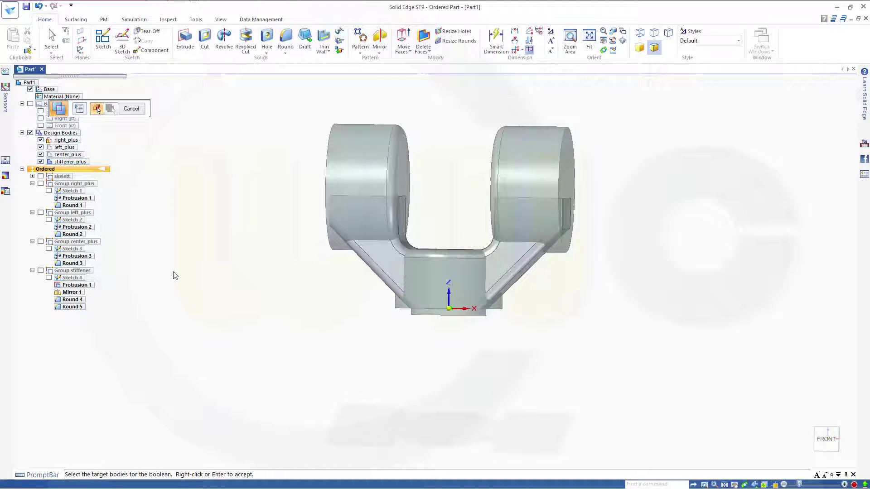
left_click(384, 262)
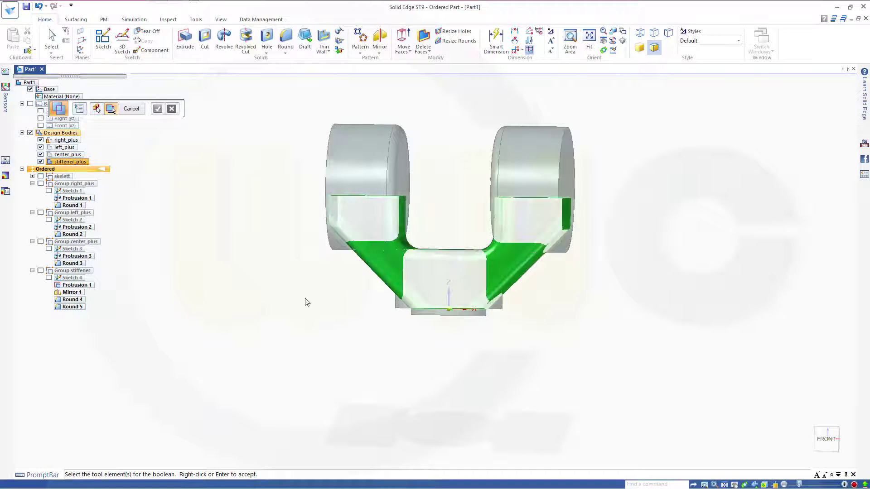
left_click(379, 161)
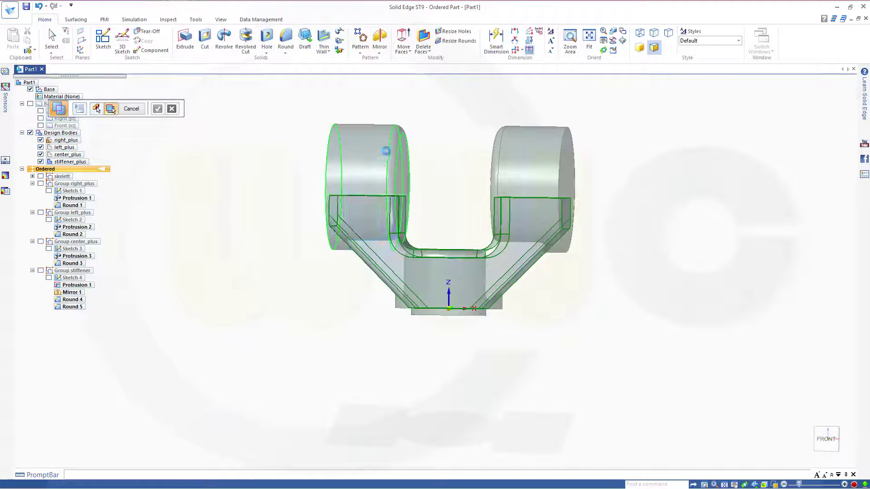
left_click(509, 160)
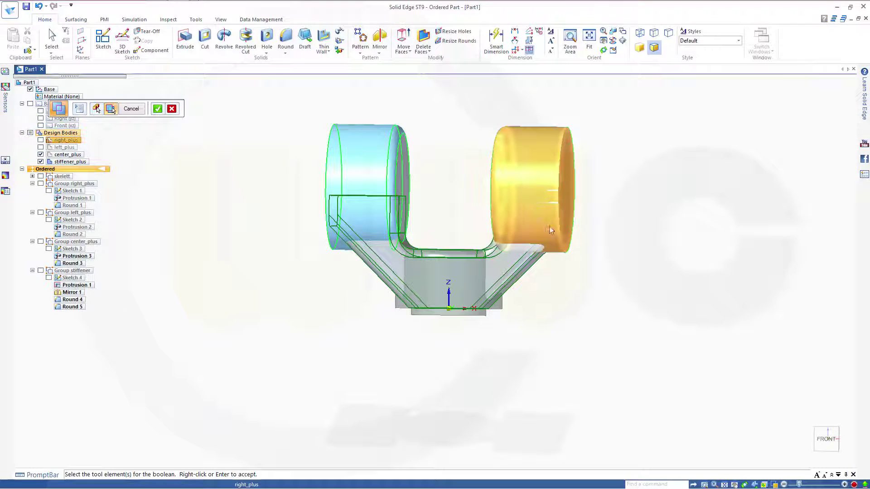
left_click(442, 294)
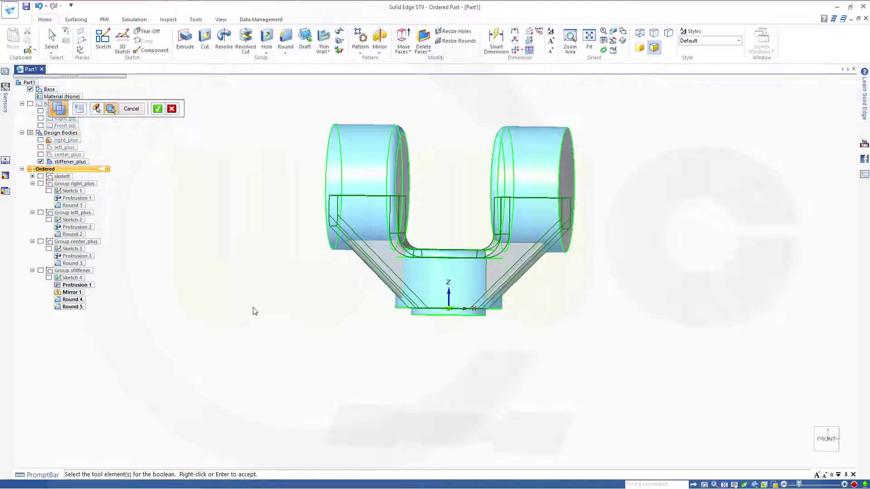
left_click(158, 109)
left_click(131, 108)
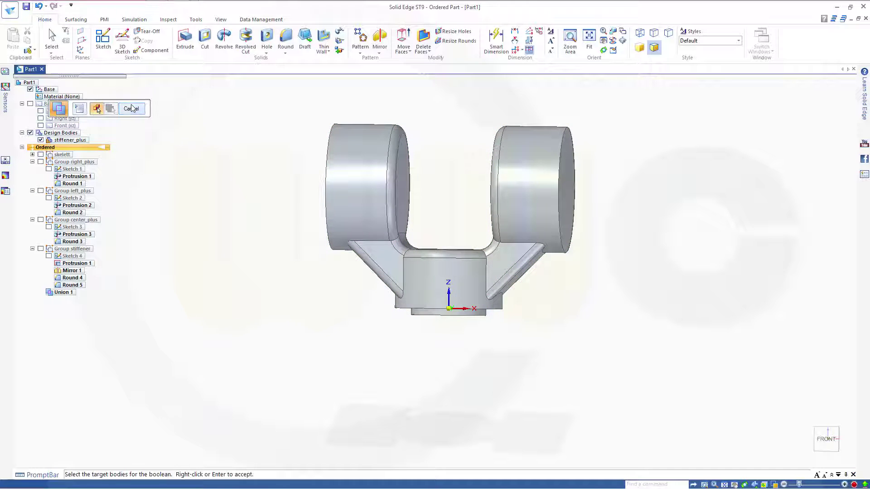
left_click(131, 109)
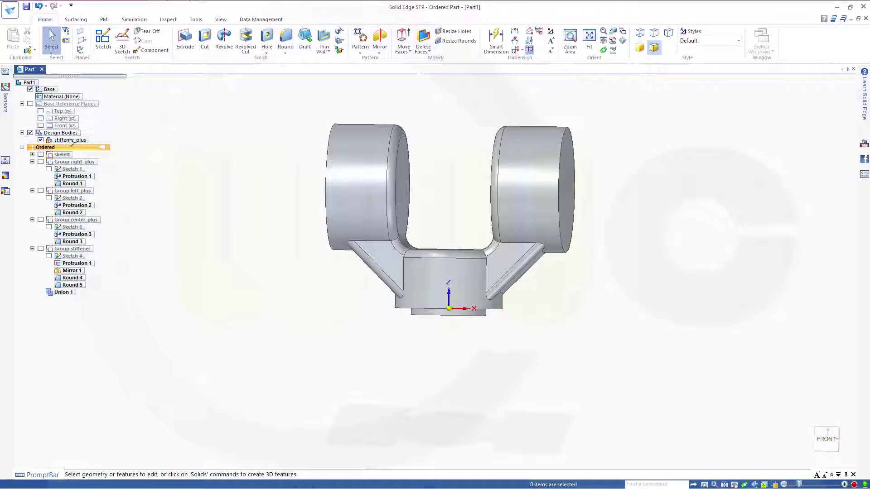
Start a variable-radius round and accept the edge chain where the stiffener meets the left arm cylinder.
middle_click_drag(275, 269, 355, 264)
key("ctrl+f")
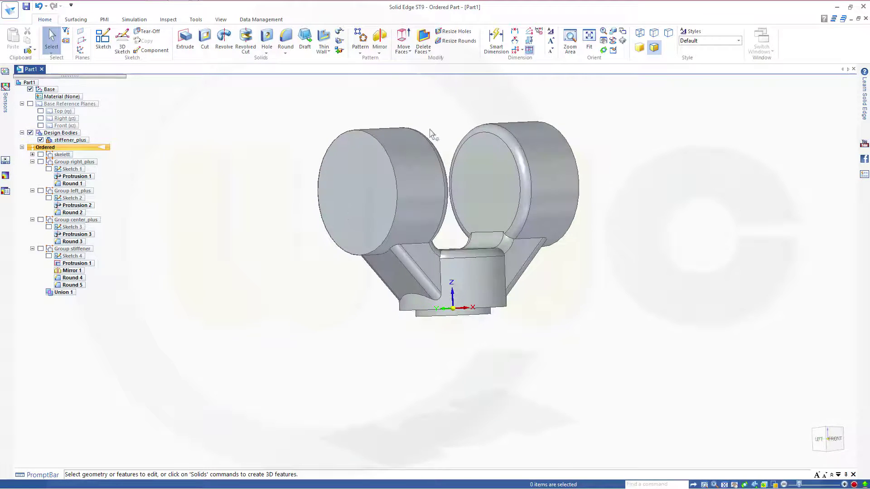
middle_click_drag(444, 130, 408, 194)
key("ctrl+f")
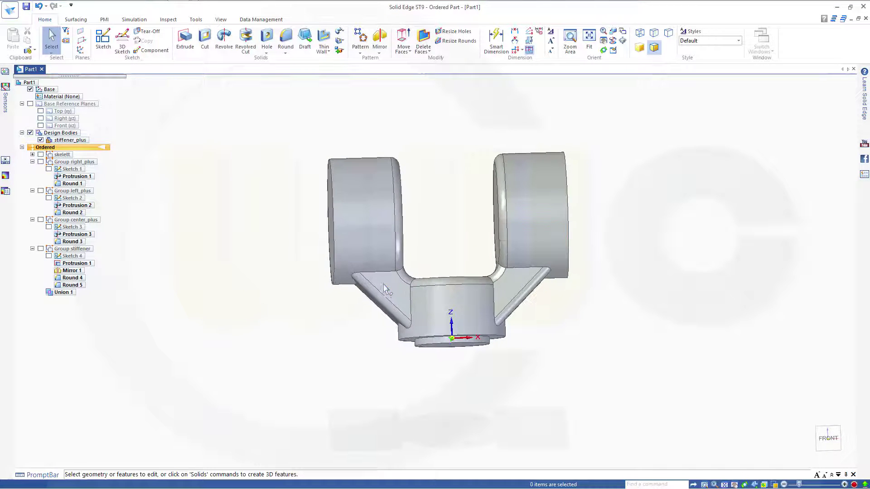
mouse_move(544, 363)
middle_mouse_down()
mouse_move(555, 328)
mouse_move(569, 320)
mouse_move(553, 322)
mouse_move(550, 357)
mouse_move(567, 381)
mouse_move(557, 363)
middle_mouse_up()
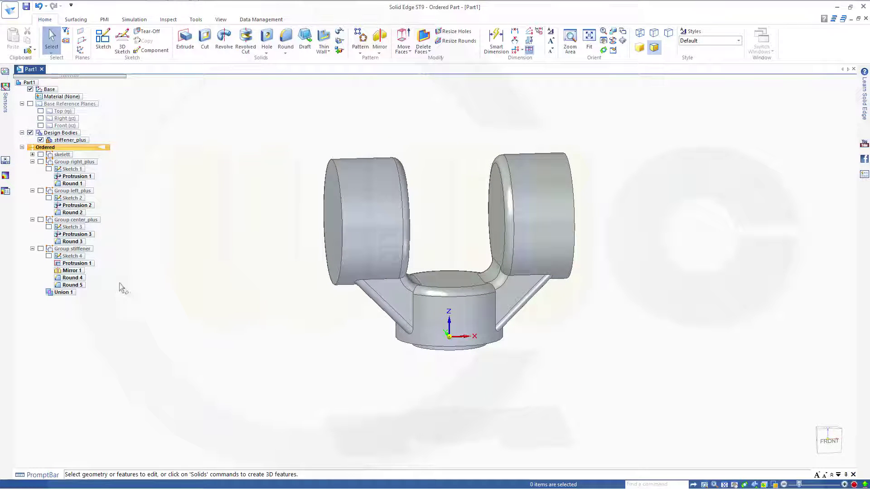
left_click(286, 40)
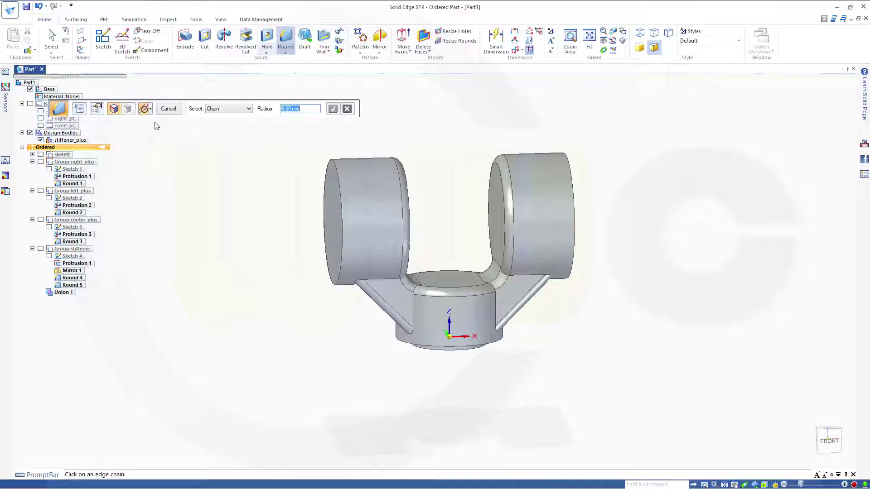
left_click(80, 109)
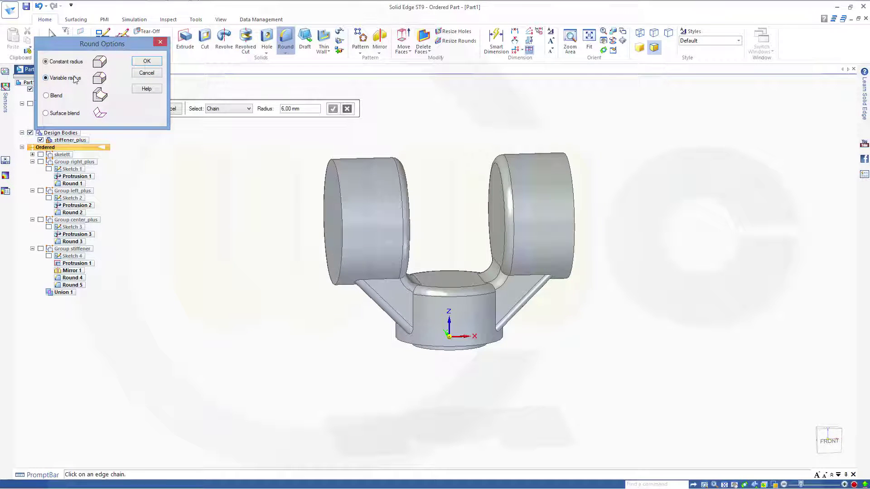
left_click(145, 62)
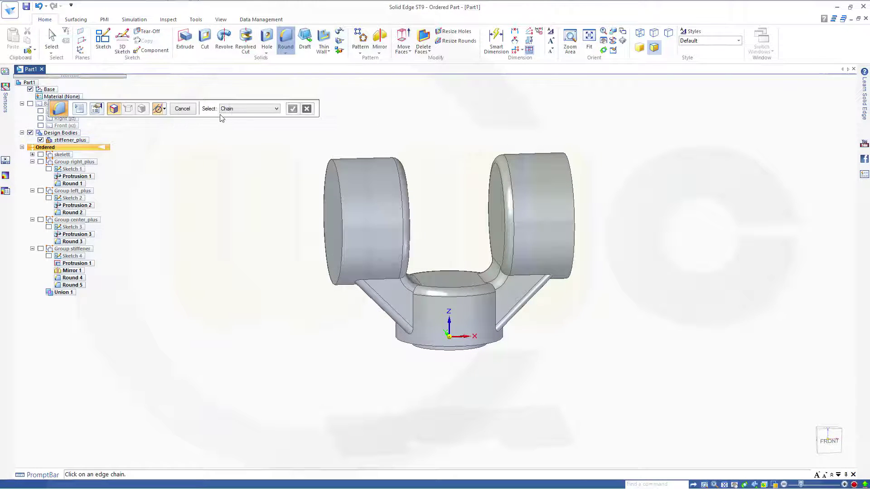
scroll(417, 269, "up", 5)
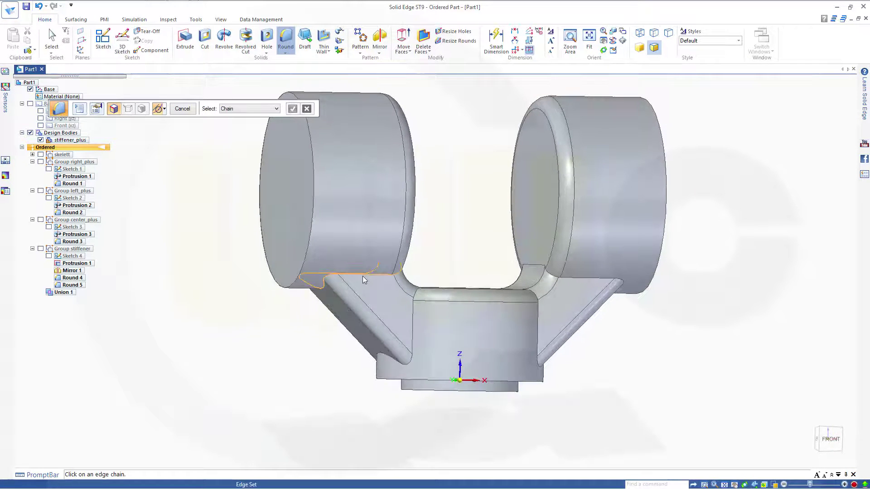
left_click(362, 279)
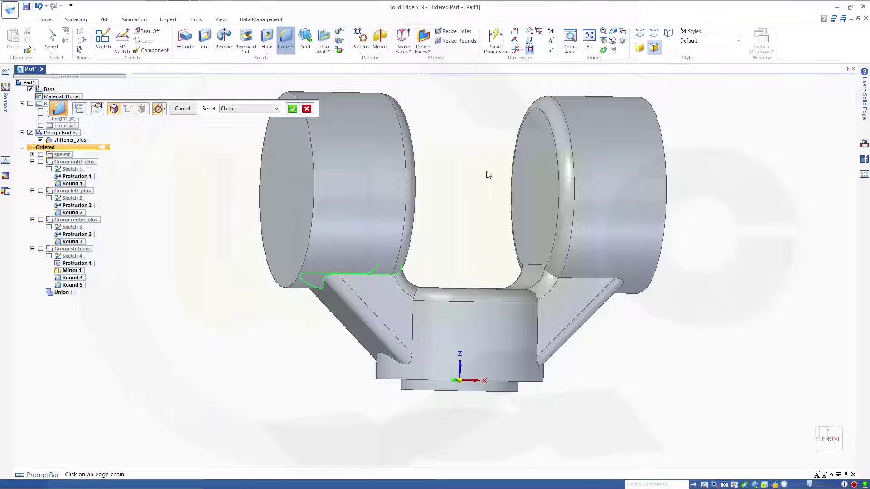
right_click(468, 155)
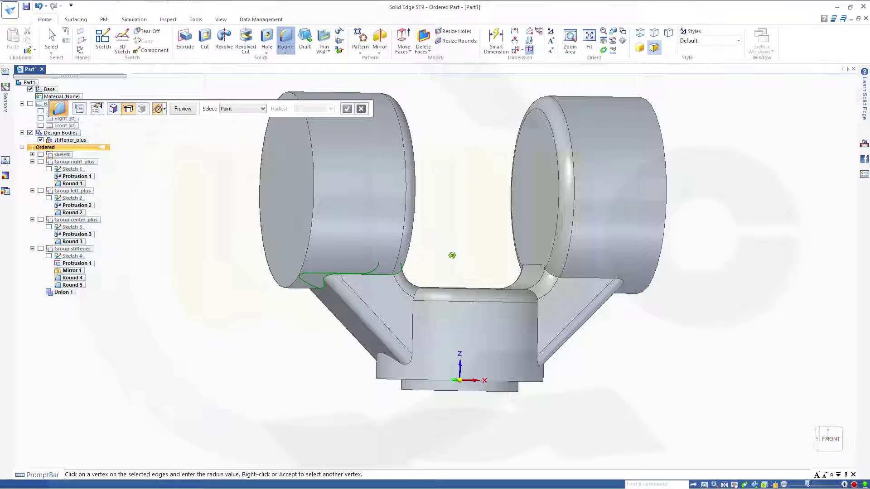
Assign a 6 mm radius at the two front vertices of the chain, beside the cutout round and the slanted face's round.
middle_click_drag(451, 252, 408, 290)
scroll(402, 297, "up", 5)
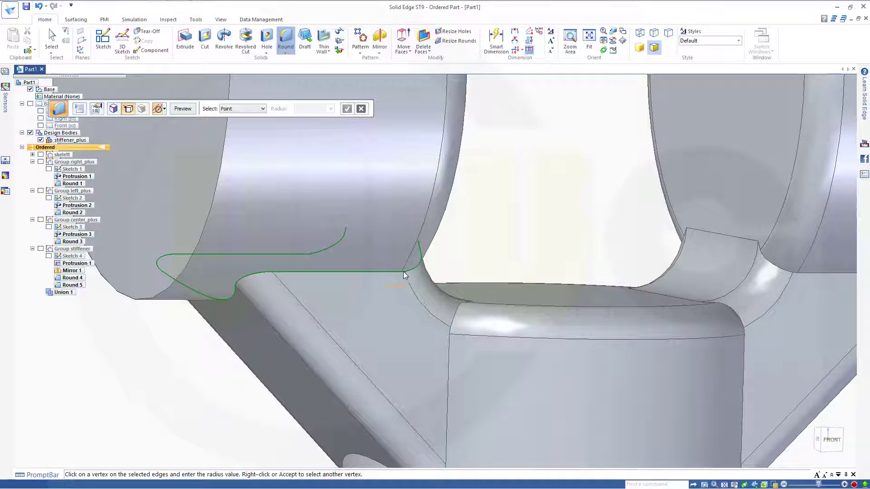
left_click(403, 272)
left_click(404, 313)
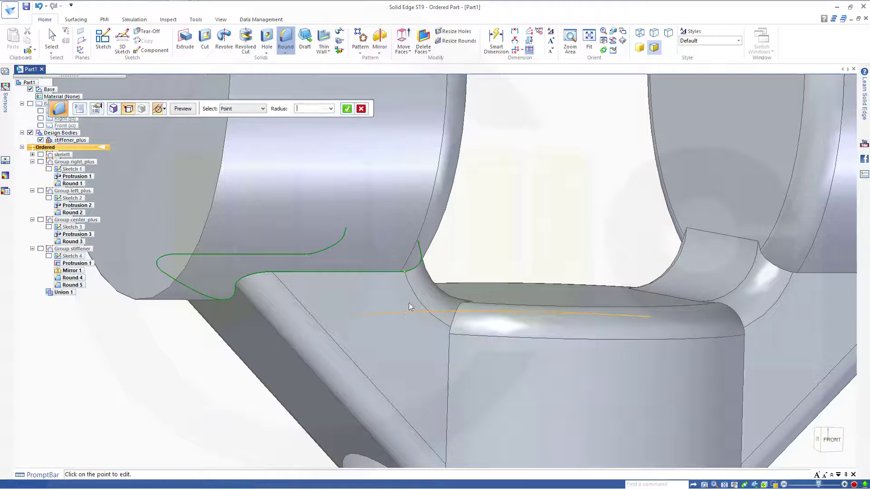
type("6")
key("Return")
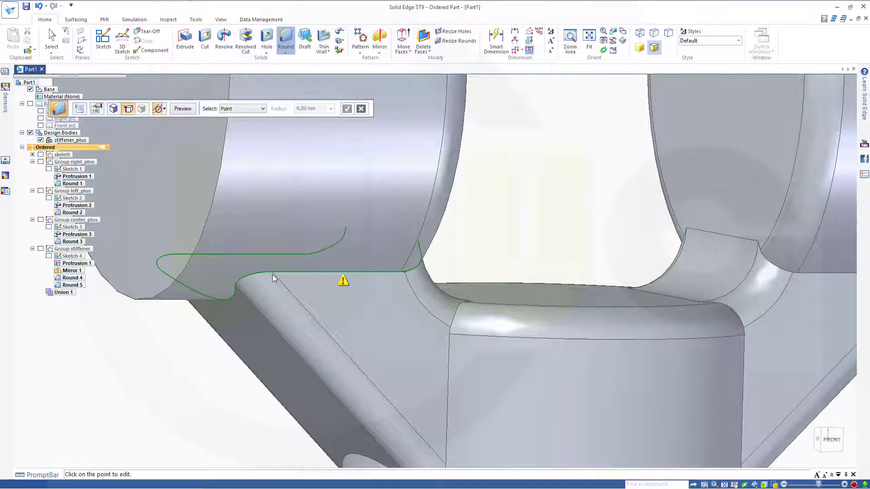
left_click(272, 273)
type("6")
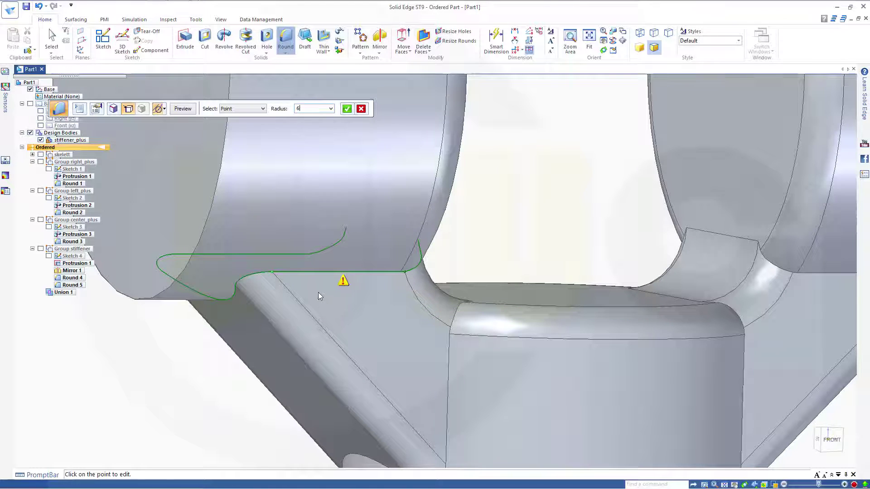
key("Return")
Assign a 6 mm radius at the two matching vertices on the back side of the edge chain.
middle_click_drag(189, 369, 381, 358)
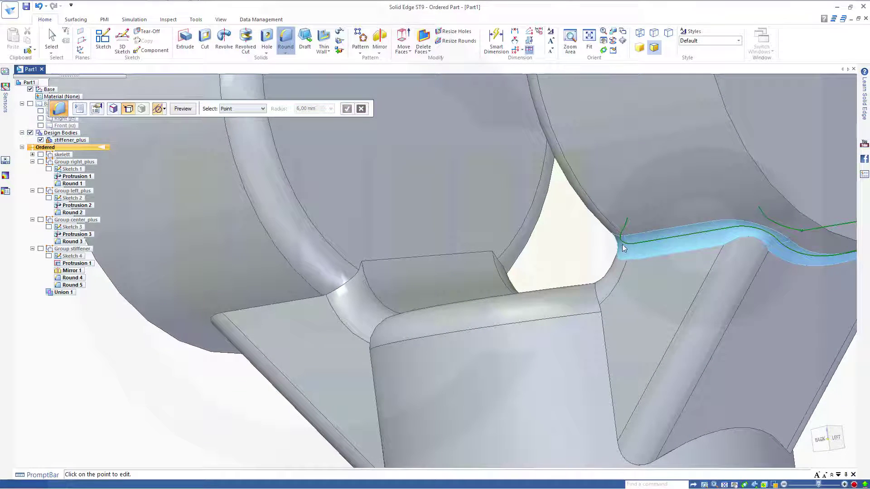
mouse_move(646, 262)
middle_mouse_down()
mouse_move(658, 264)
mouse_move(649, 264)
middle_mouse_up()
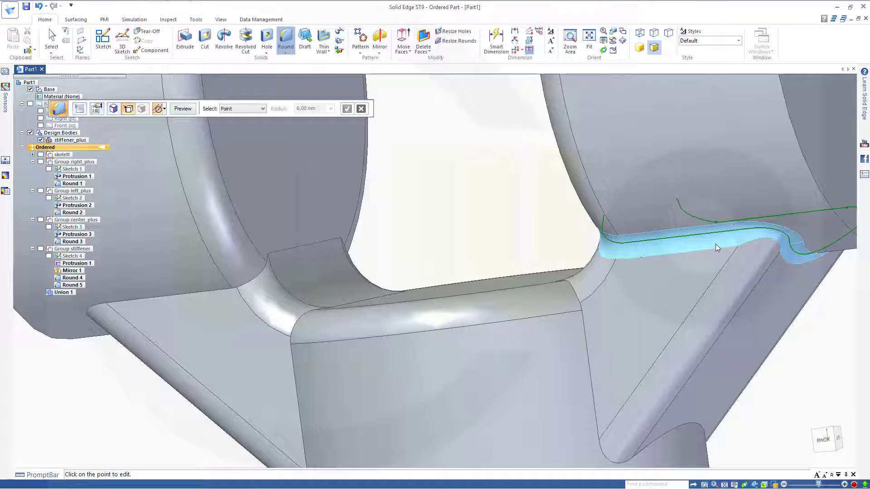
left_click(749, 229)
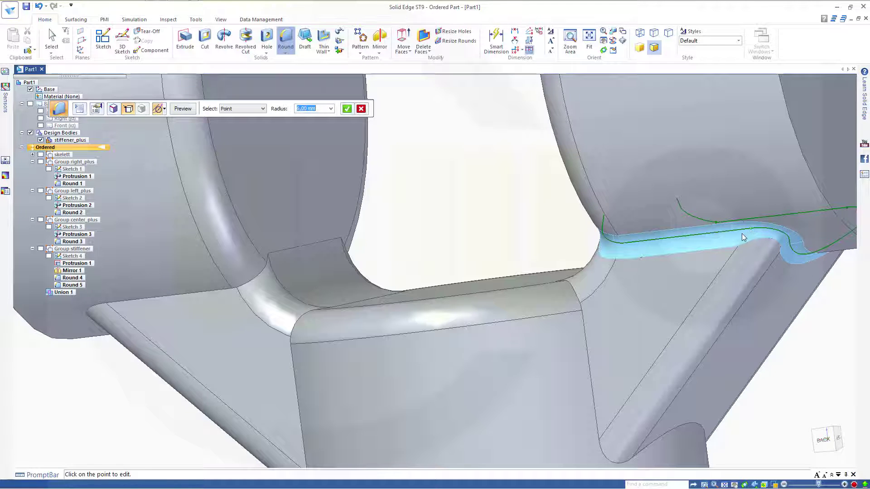
type("6")
key("Return")
middle_click_drag(632, 249, 633, 253)
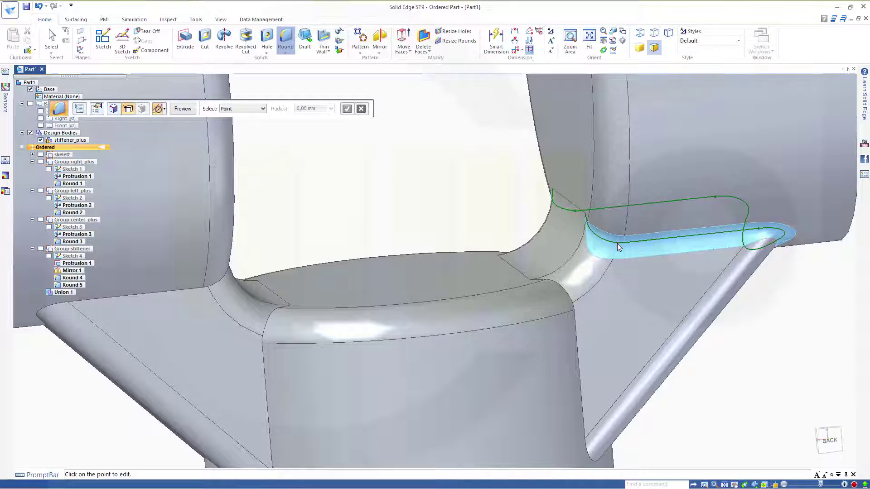
left_click(617, 244)
type("6")
key("Return")
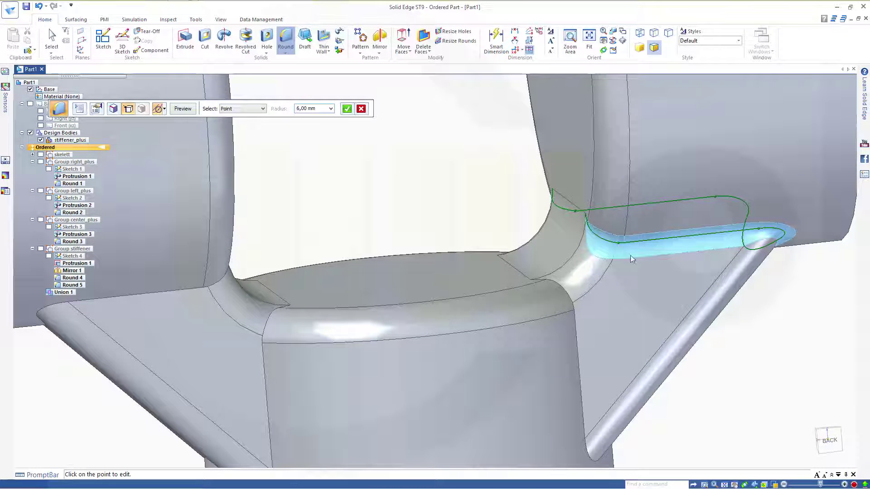
Assign a 20 mm radius at the midpoint of the chain's edge on the slanted outer face and finish the variable-radius round.
middle_click_drag(716, 319, 618, 297)
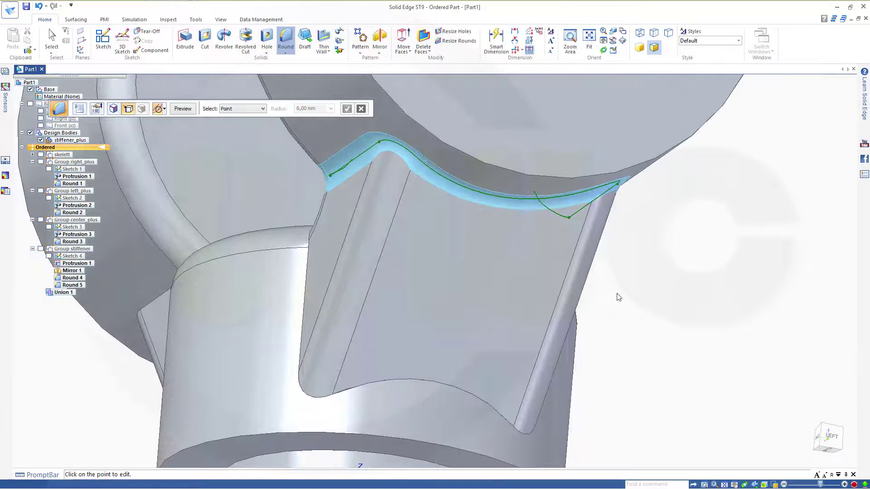
left_click(495, 198)
type("20")
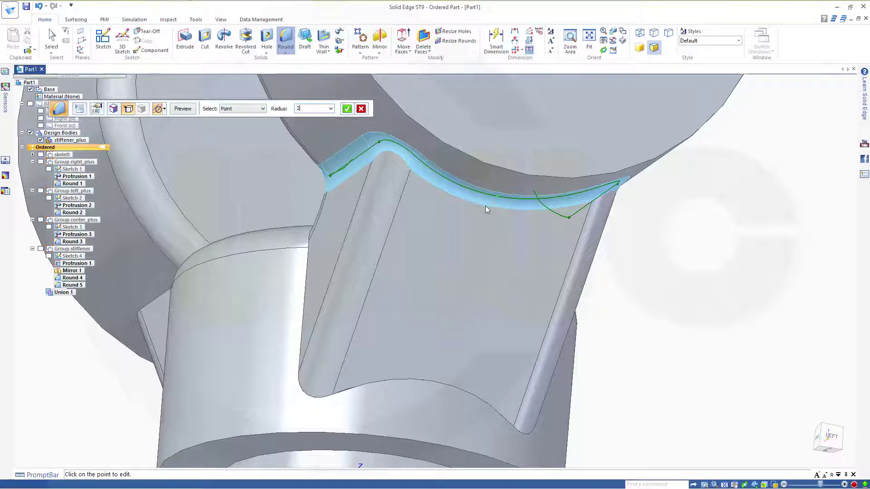
key("Return")
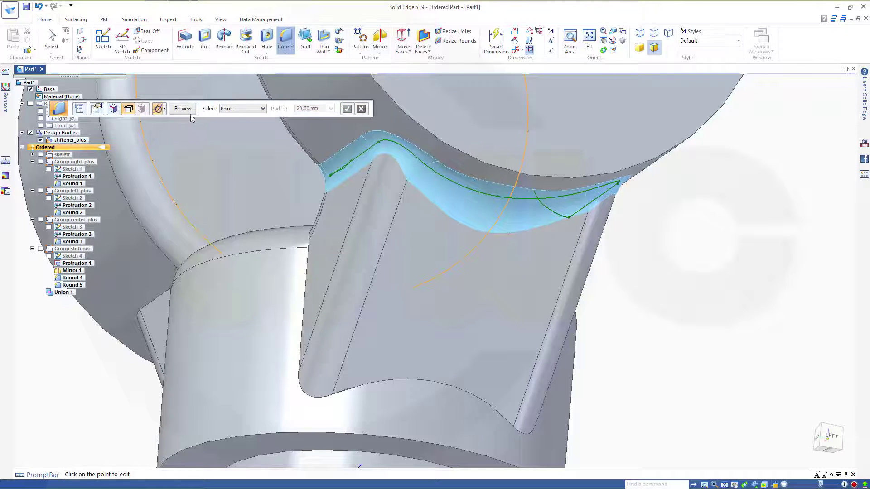
left_click(183, 109)
left_click(183, 110)
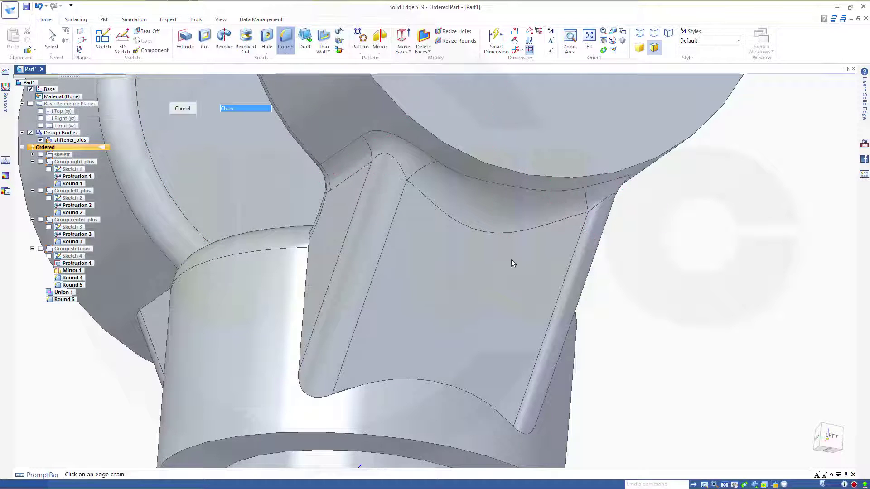
Choose the edge chain where the left stiffener meets the center cylinder for a variable-radius round and accept it.
left_click(432, 381)
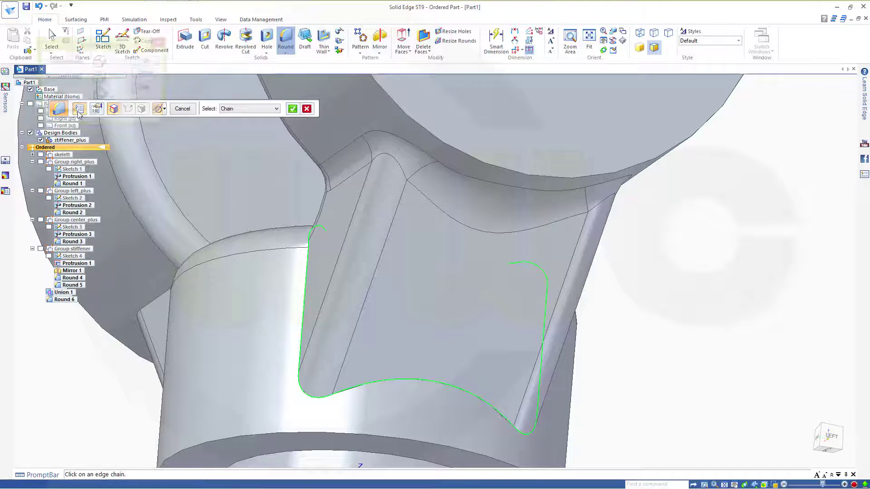
left_click(59, 109)
left_click(151, 63)
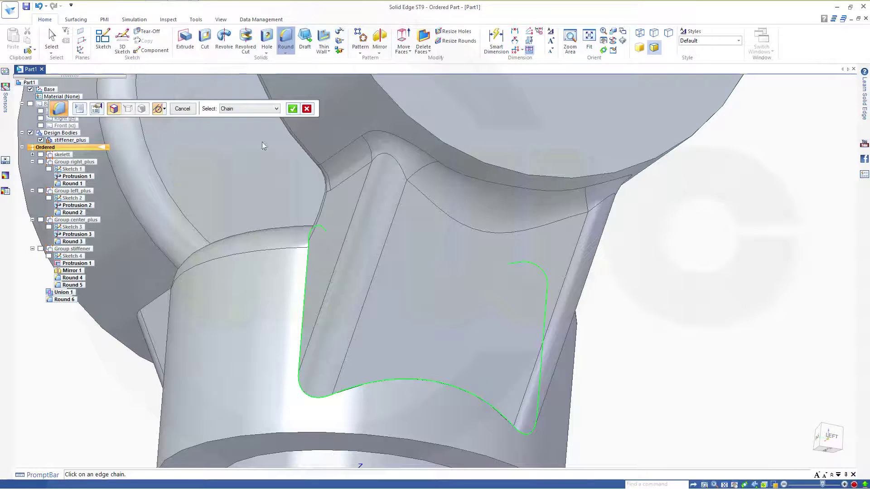
right_click(261, 162)
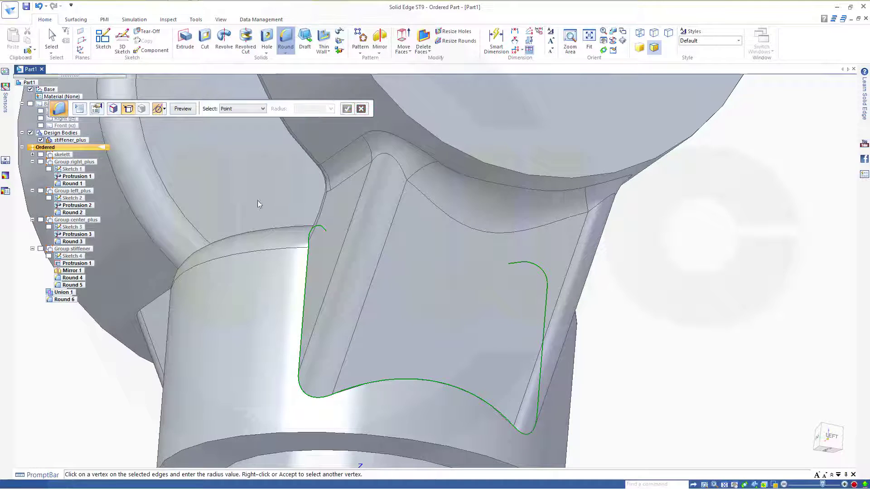
Assign a 6 mm radius at the two back-side vertices of the chain, beside the cutout round and the slanted face's round.
middle_click_drag(258, 200, 318, 232)
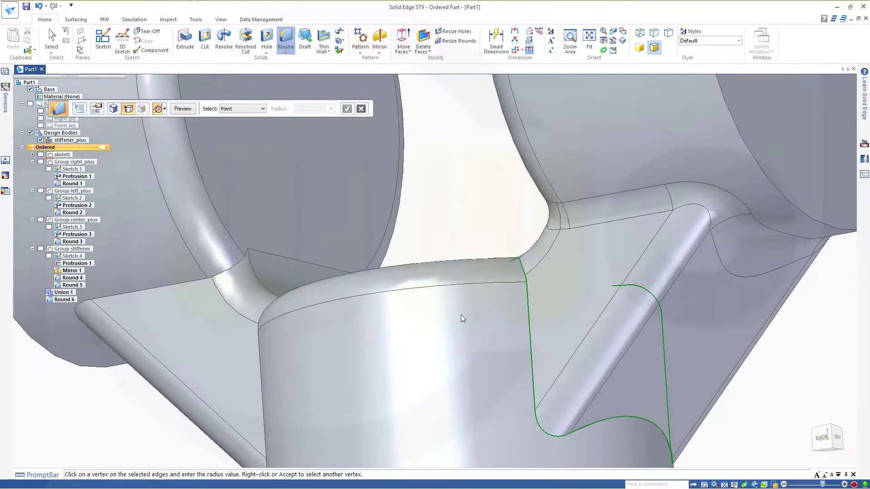
left_click(525, 278)
type("6")
key("Return")
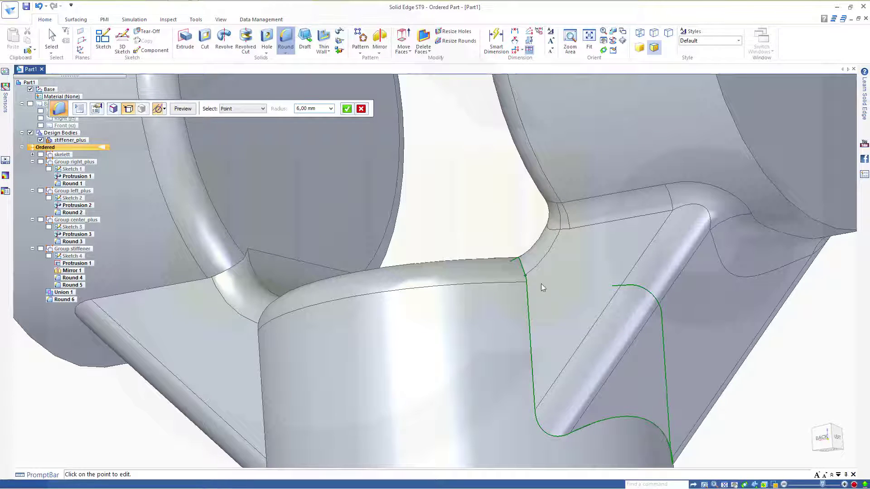
left_click(536, 409)
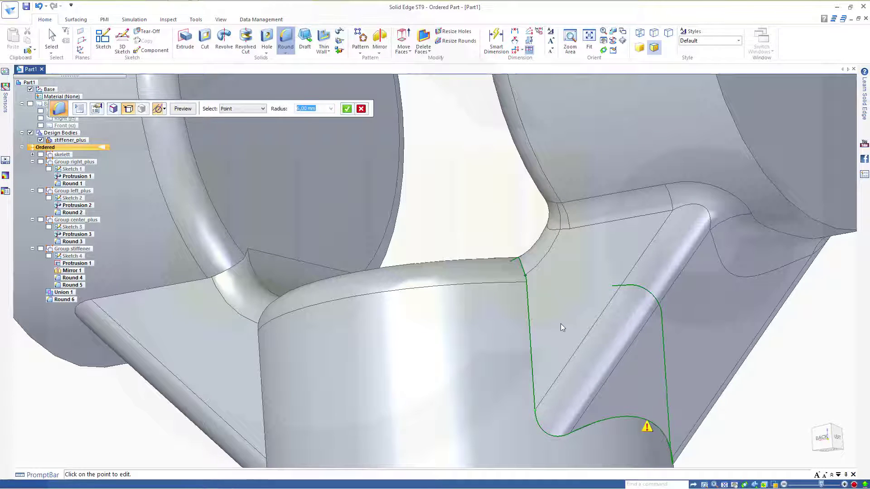
key("Return")
Assign a 6 mm radius at the two matching vertices on the front side of the left stiffener's lower edge chain.
middle_click_drag(622, 395, 476, 345)
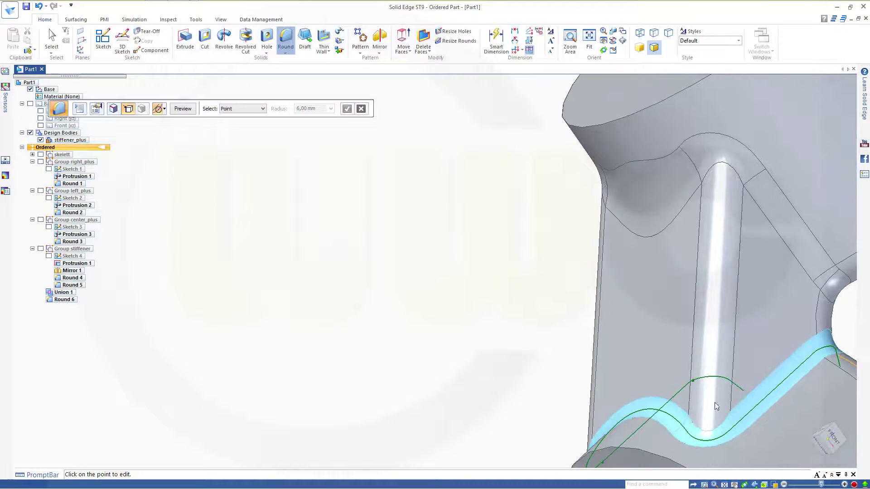
left_click(731, 431)
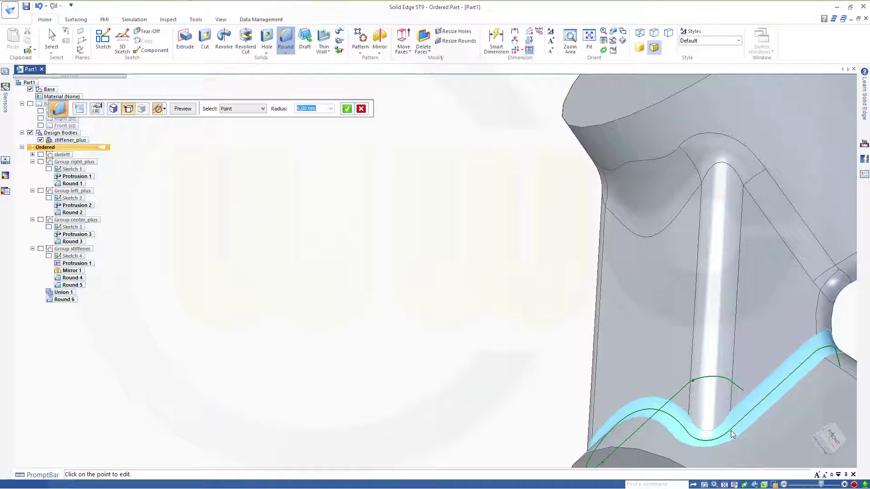
type("6")
key("Return")
middle_click_drag(825, 350, 806, 366)
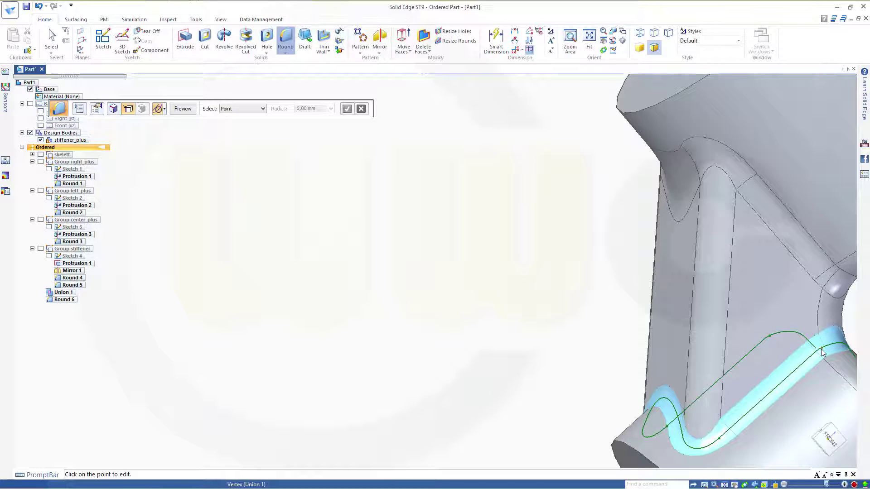
left_click(822, 350)
type("6")
key("Return")
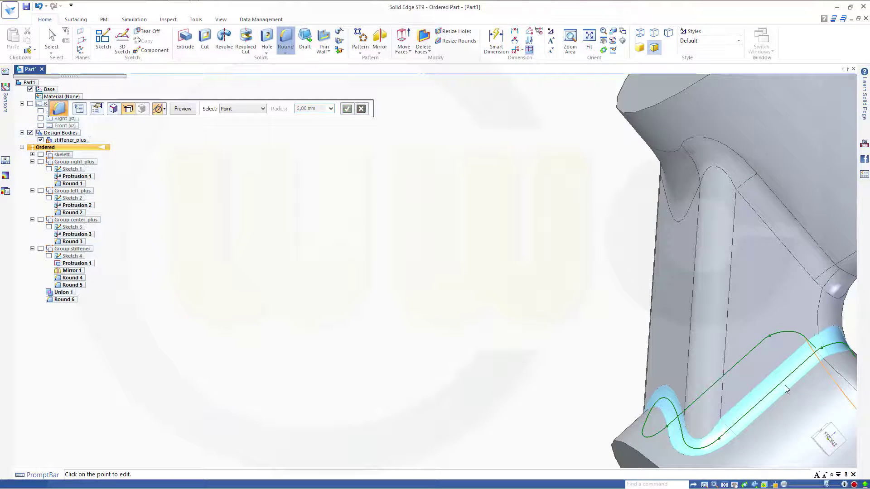
Assign a 20 mm radius at the midpoint of the lower edge on the left stiffener's slanted outer face and finish the round.
middle_click_drag(785, 385, 467, 343)
middle_click_drag(325, 327, 613, 439)
left_click(679, 400)
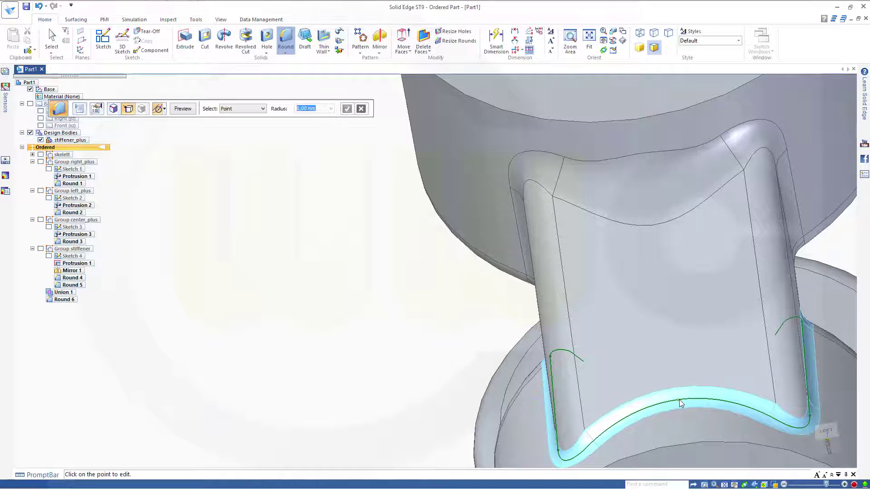
type("20")
key("Return")
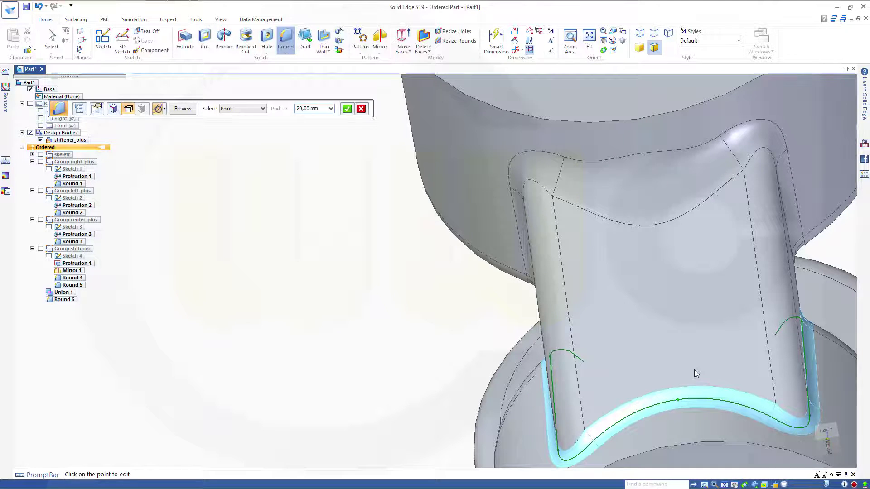
left_click(347, 108)
left_click(186, 108)
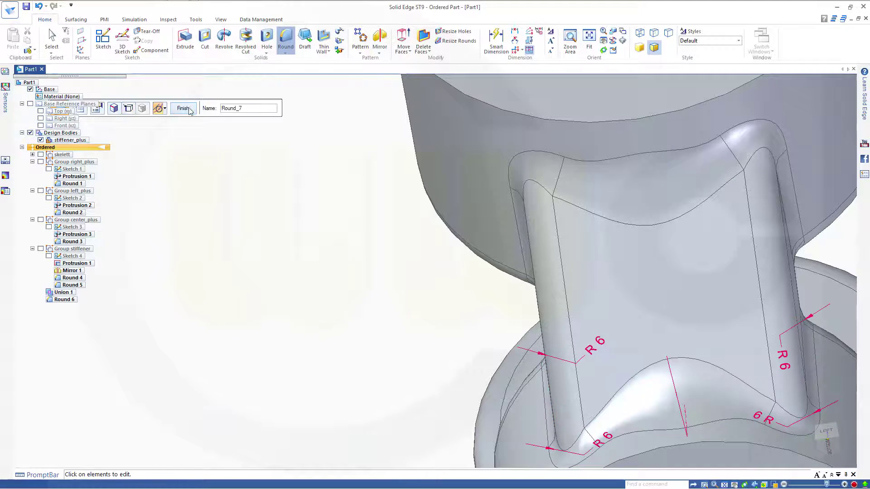
left_click(184, 108)
Start another variable-radius round and accept the edge chain where the right stiffener meets the right arm cylinder.
middle_click_drag(379, 283, 305, 265)
scroll(551, 339, "down", 6)
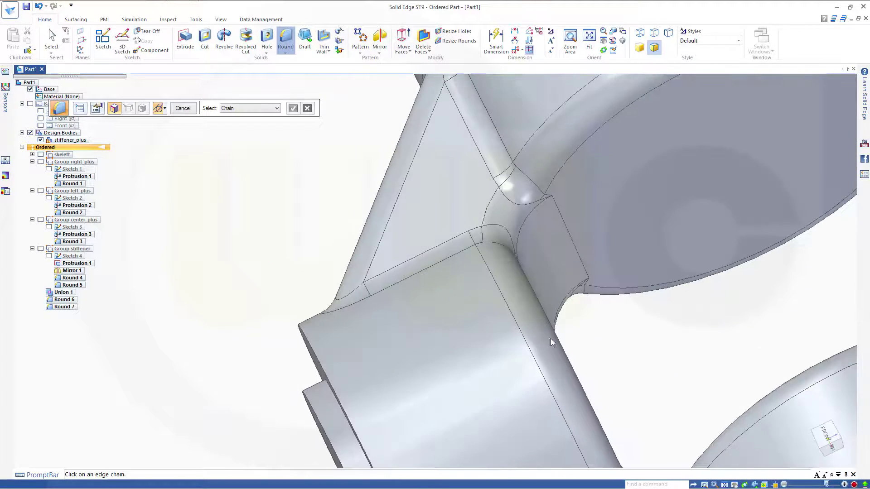
middle_click_drag(595, 370, 610, 422)
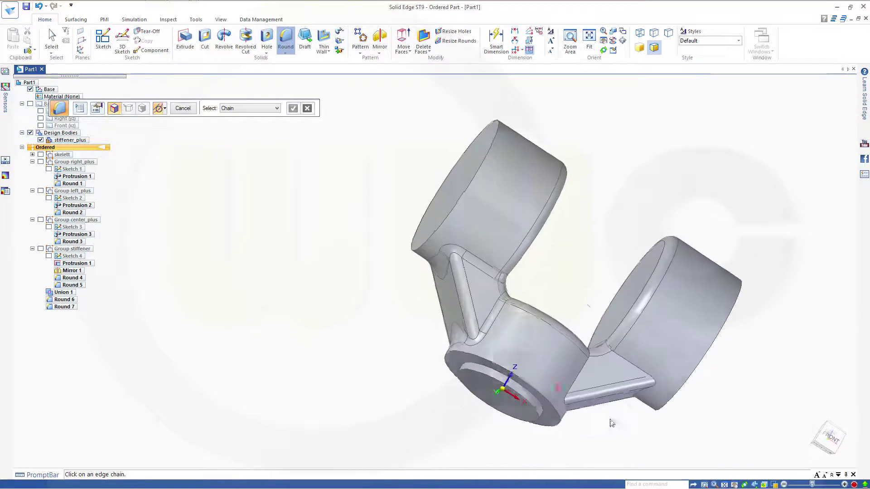
scroll(570, 311, "up", 3)
scroll(569, 311, "up", 3)
middle_click_drag(569, 311, 682, 401)
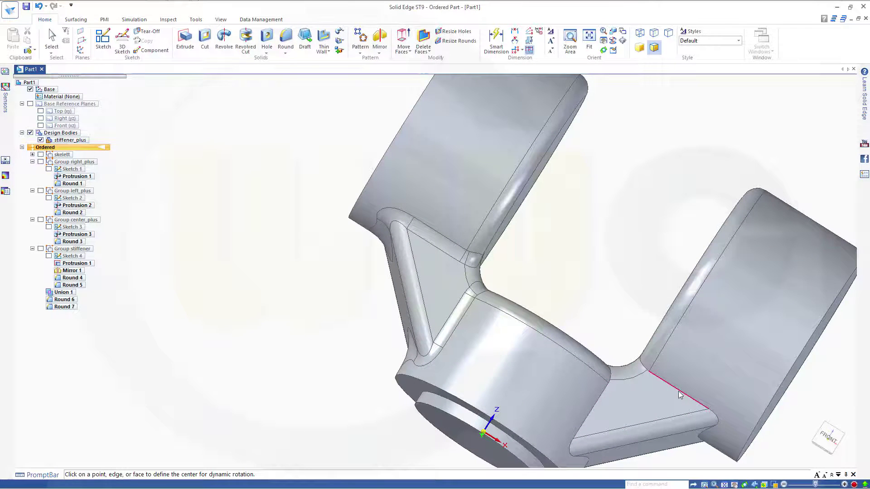
left_click(284, 38)
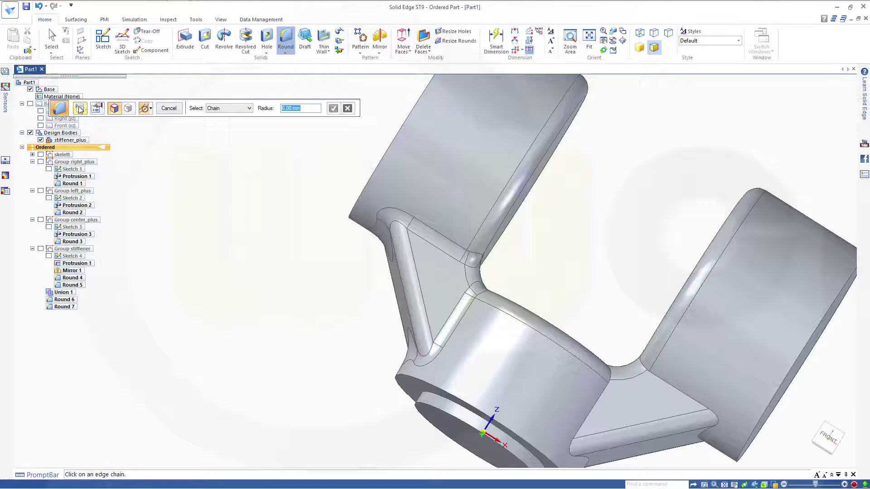
left_click(80, 108)
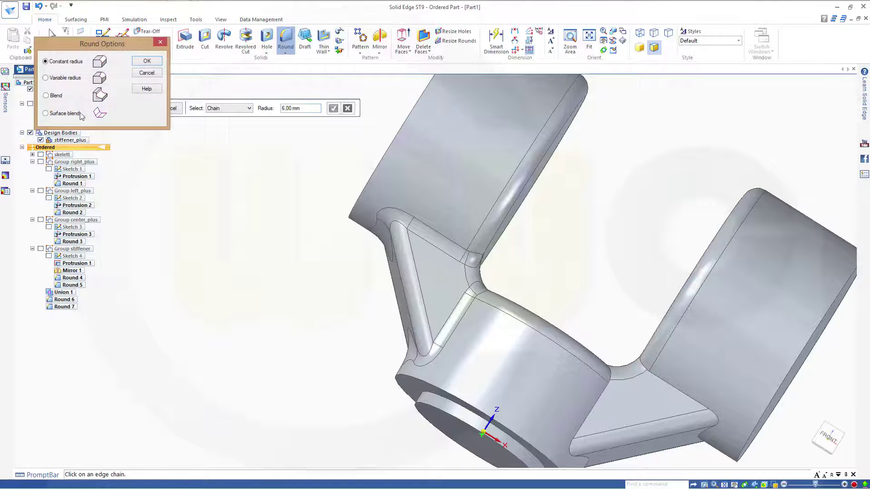
left_click(137, 63)
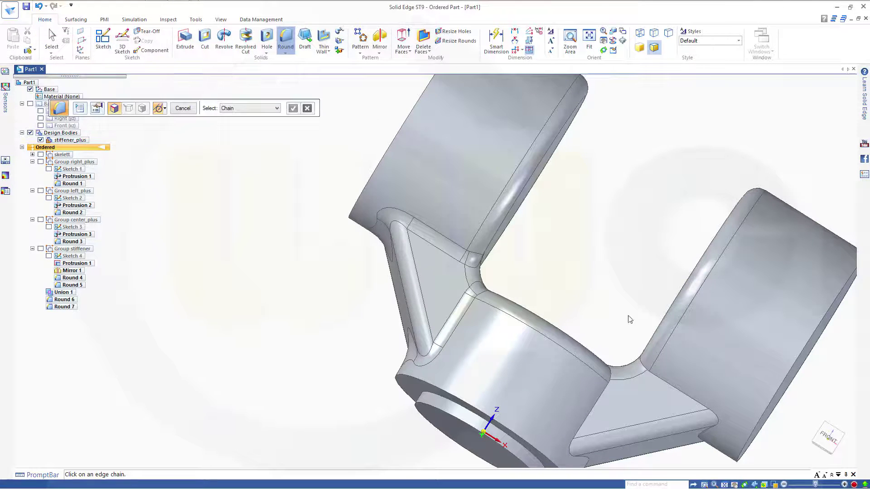
left_click(675, 390)
scroll(733, 412, "down", 2)
scroll(730, 408, "up", 5)
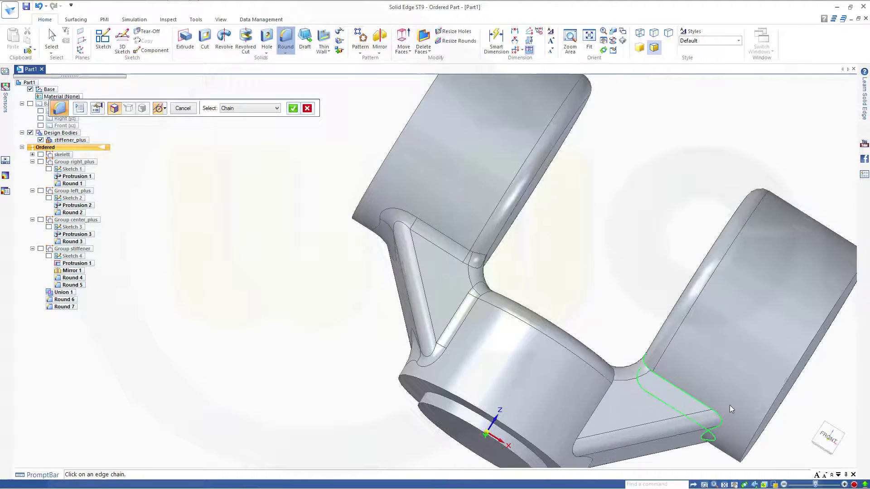
right_click(628, 205)
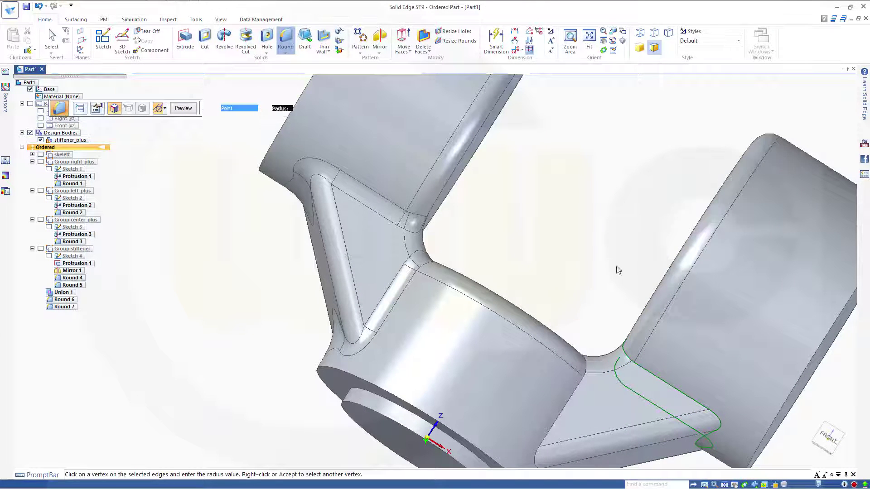
Assign a 6 mm radius at the two front vertices of the edge chain on the right arm cylinder.
left_click(631, 361)
type("6")
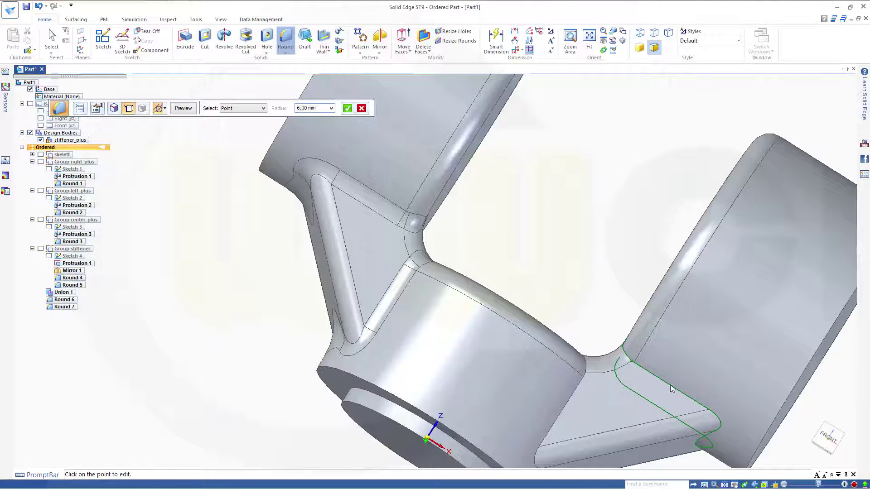
key("Return")
Assign a 6 mm radius at the two matching back-side vertices of the edge chain on the right arm cylinder.
middle_click_drag(730, 361, 726, 314)
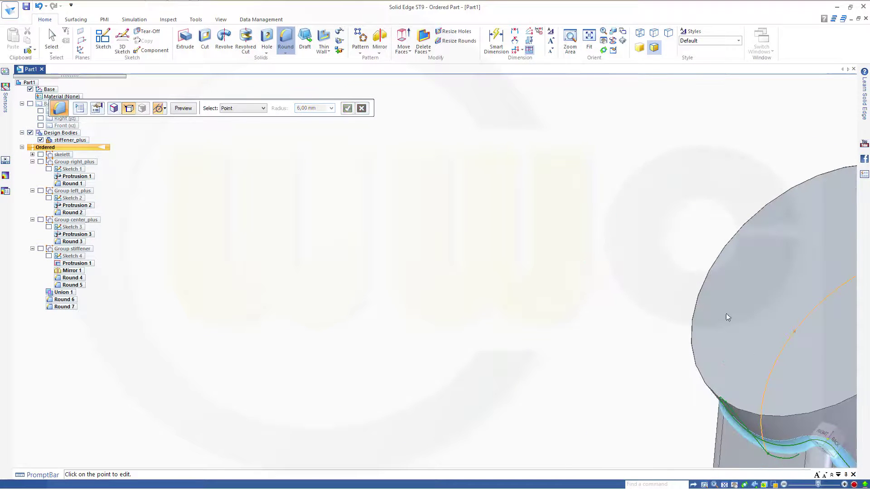
middle_click_drag(735, 350, 458, 251, "shift")
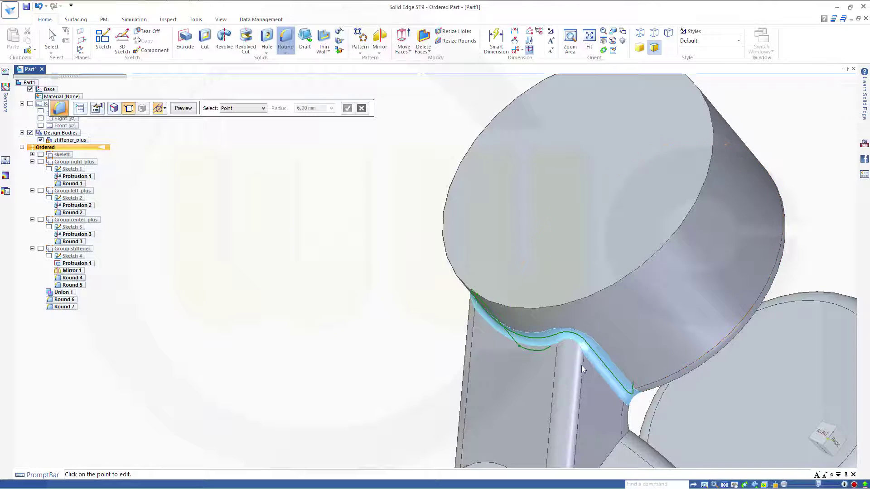
left_click(585, 341)
type("6")
key("Return")
middle_click_drag(586, 341, 587, 378)
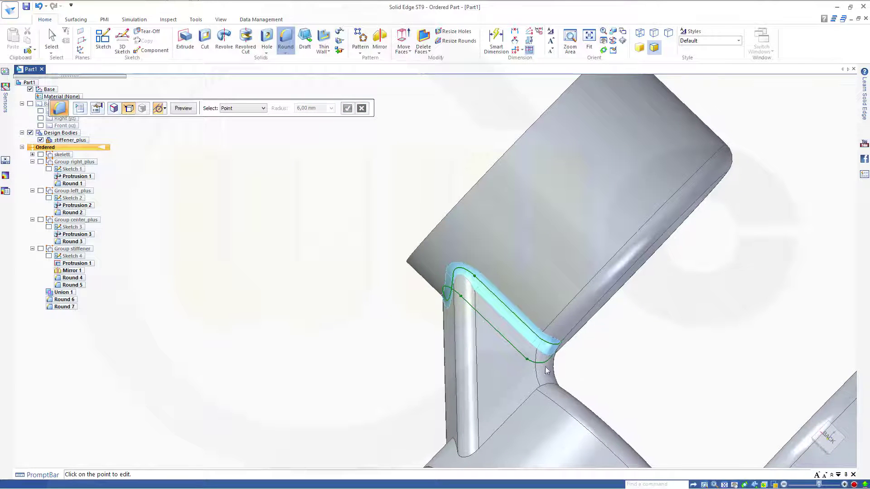
left_click(543, 343)
type("6")
key("Return")
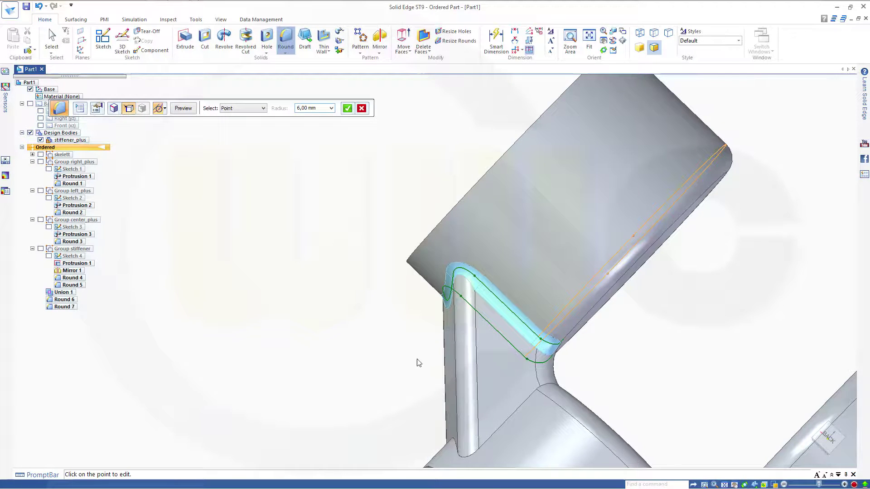
Assign a 20 mm radius at the midpoint of the chain's edge on the right stiffener's slanted outer face and finish the round.
middle_click_drag(417, 361, 528, 368)
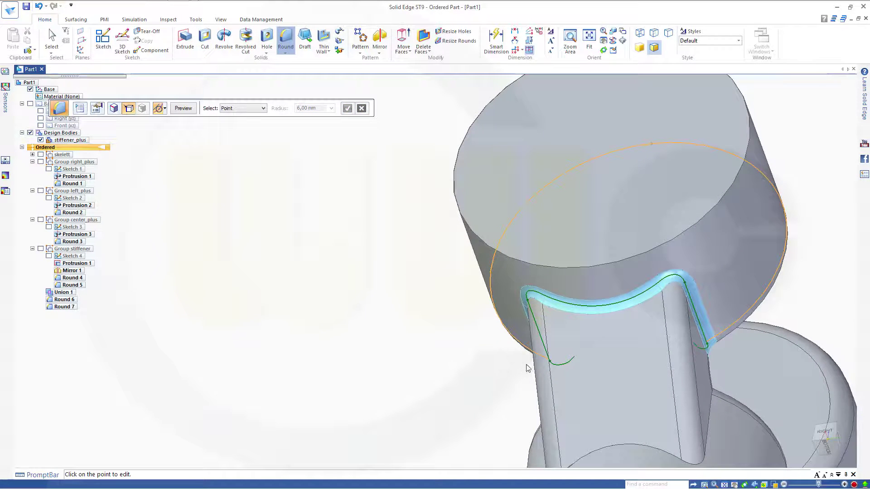
left_click(604, 308)
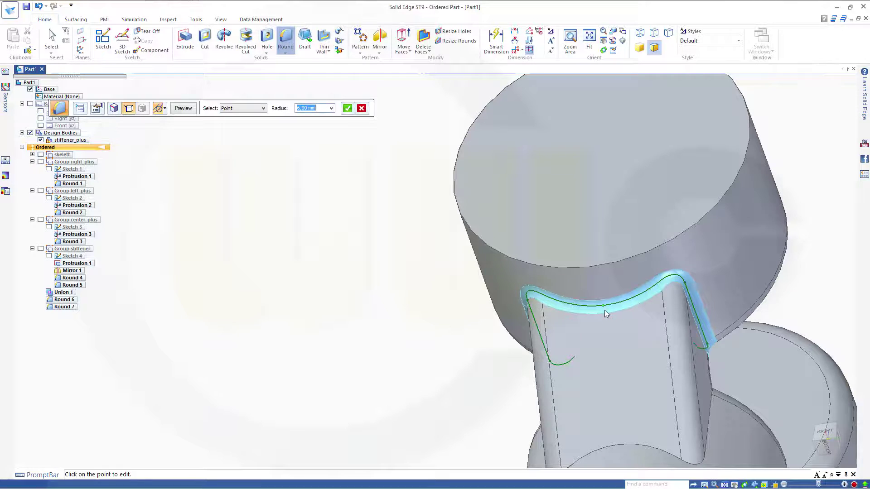
type("20")
key("Return")
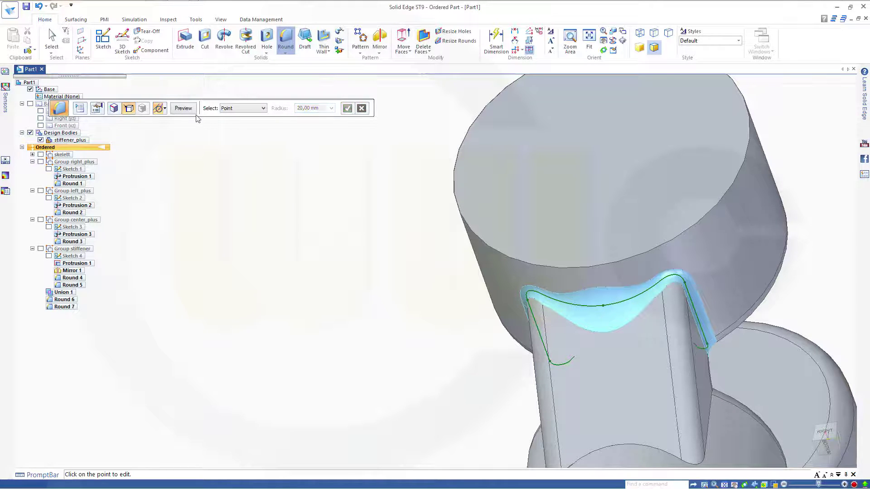
left_click(184, 109)
left_click(184, 109)
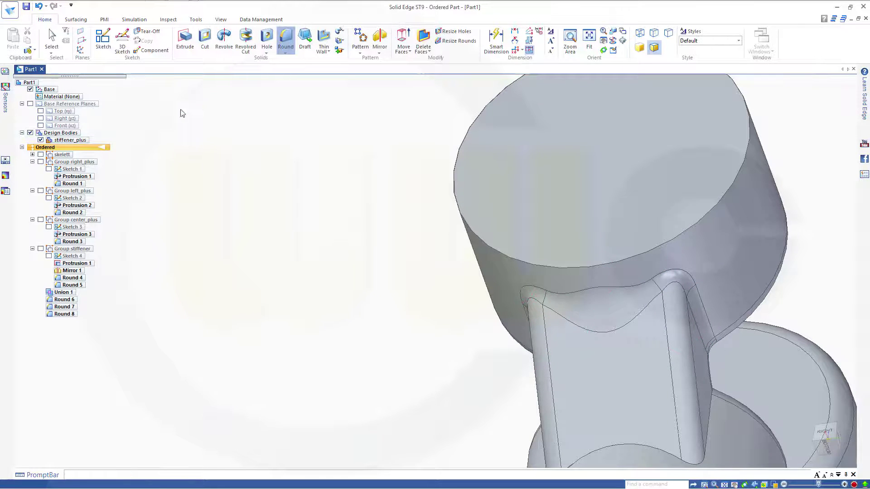
Choose the edge chain where the right stiffener meets the center cylinder for the next variable-radius round and accept it.
middle_click_drag(402, 352, 424, 359)
left_click(513, 339)
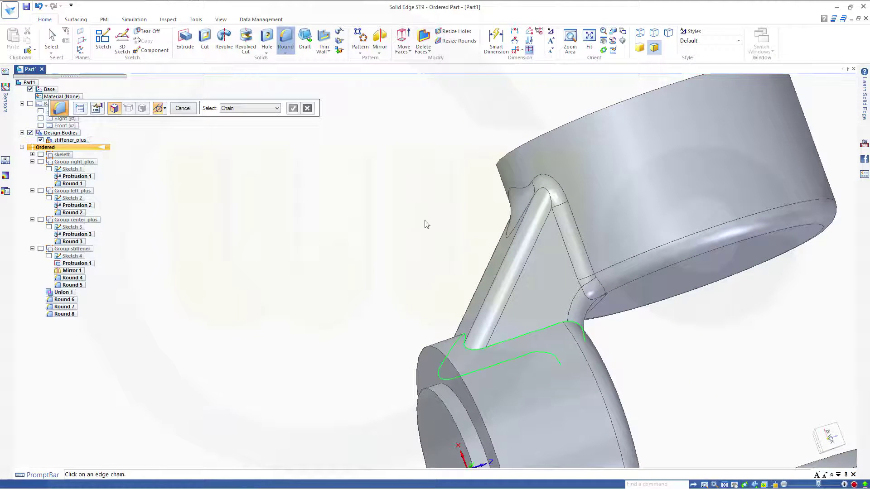
right_click(384, 202)
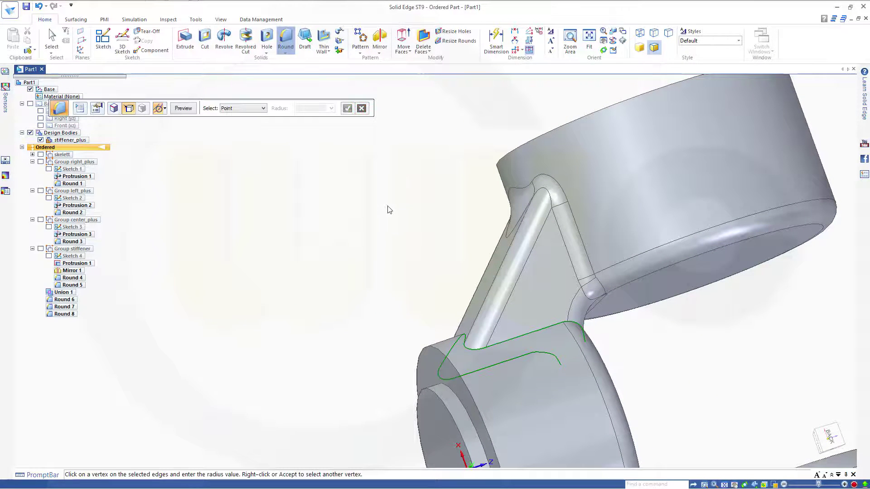
Assign a 6 mm radius at the two back-side vertices of the chain between the right stiffener and center cylinder.
left_click(569, 323)
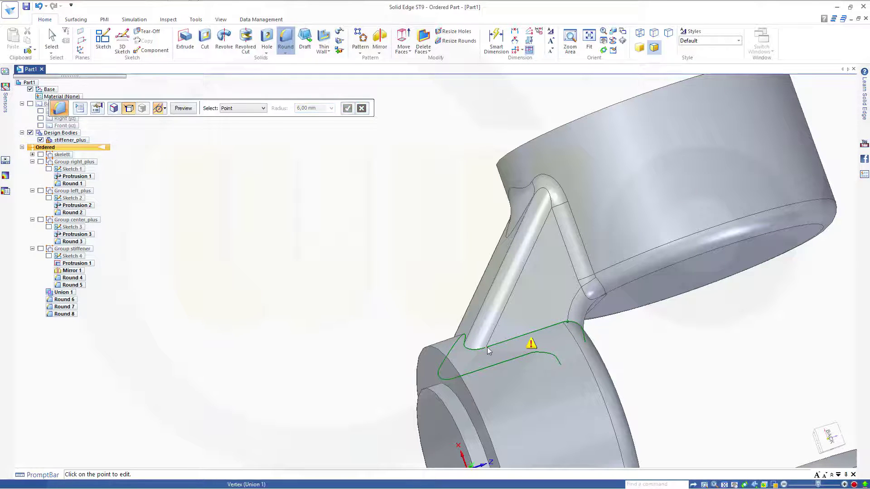
left_click(313, 108)
type("6")
key("Return")
Assign a 6 mm radius at the two front-side vertices of the edge chain between the right stiffener and center cylinder.
middle_click_drag(360, 313, 684, 397)
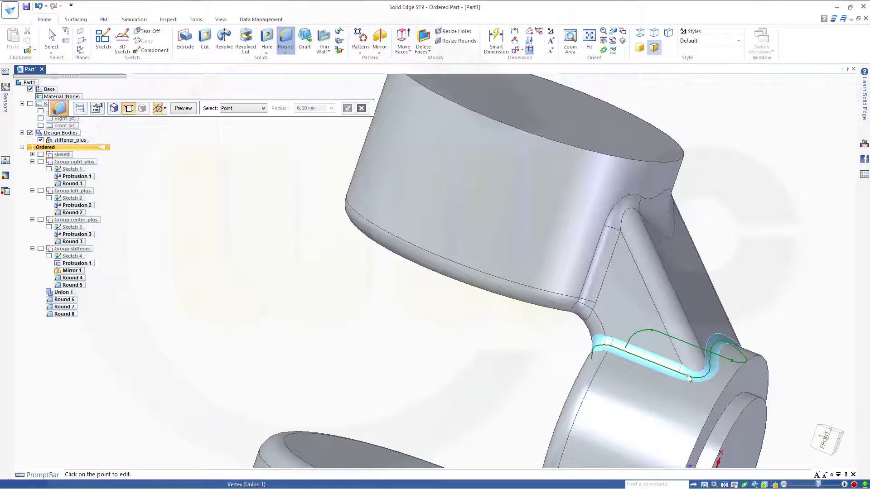
left_click(687, 376)
type("6")
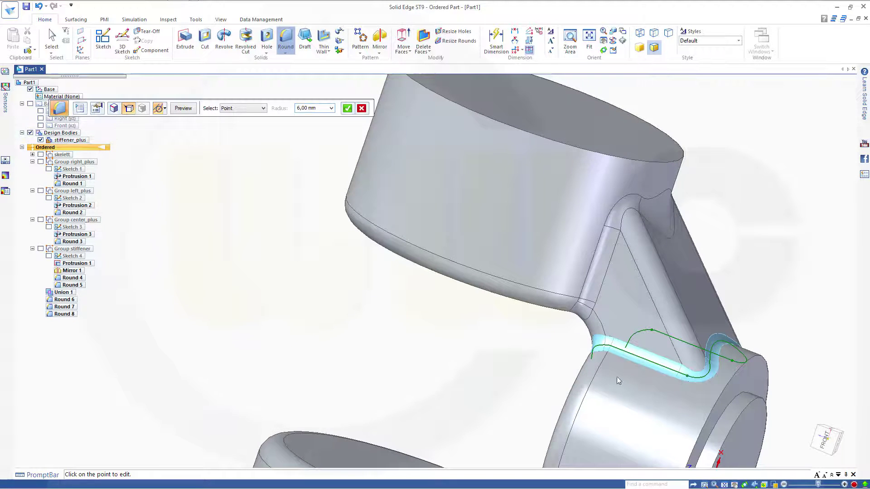
key("Return")
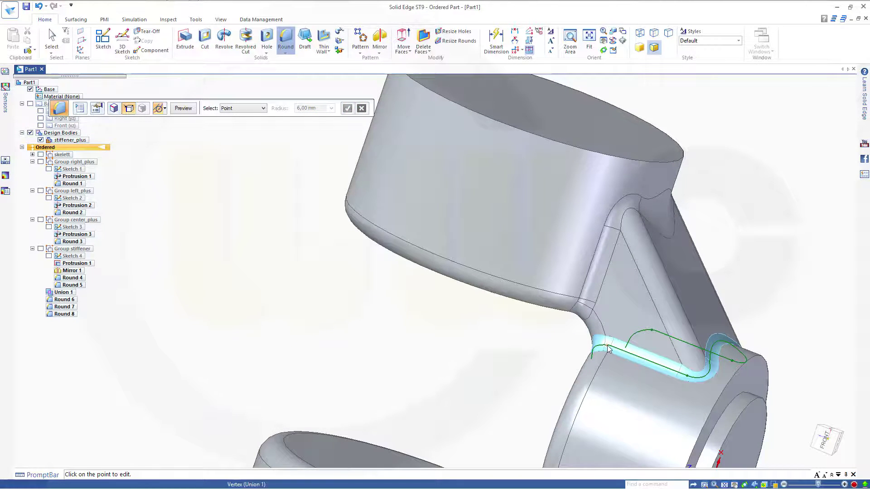
left_click(608, 349)
Assign a 20 mm radius at the midpoint of the chain's curved edge below the stiffener's slanted outer face and finish the round.
middle_click_drag(634, 365, 537, 435)
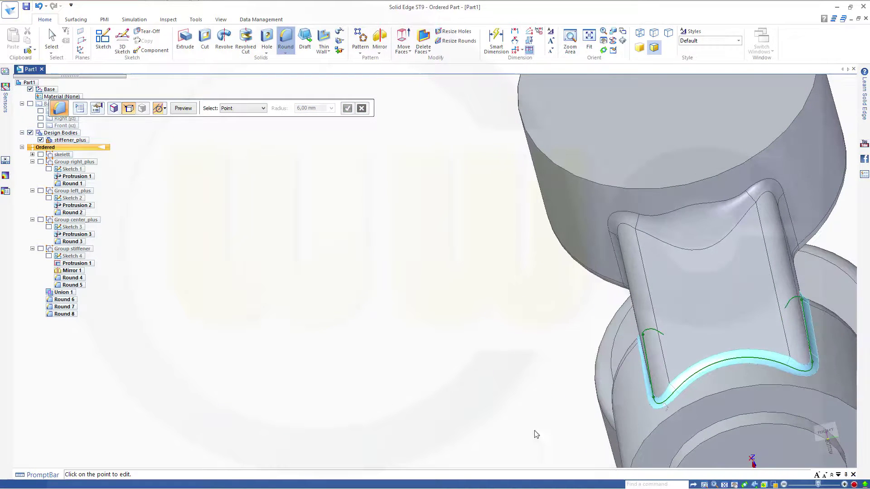
left_click(724, 363)
type("20")
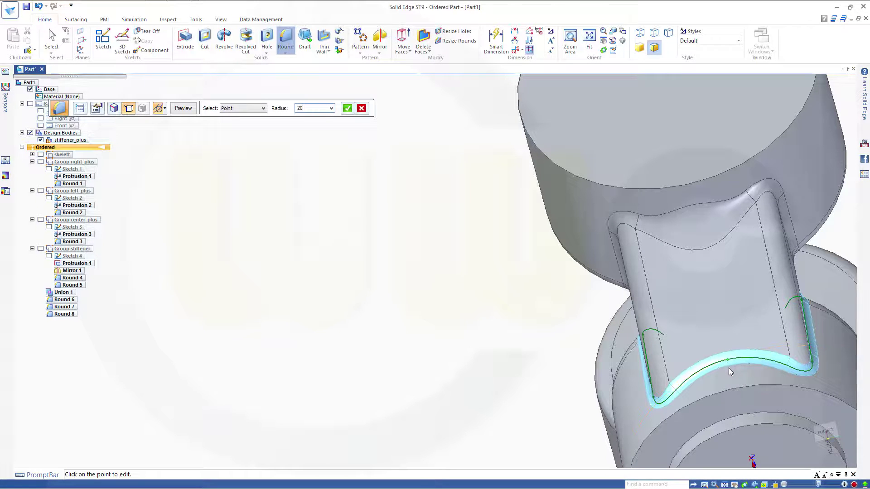
key("Return")
left_click(181, 111)
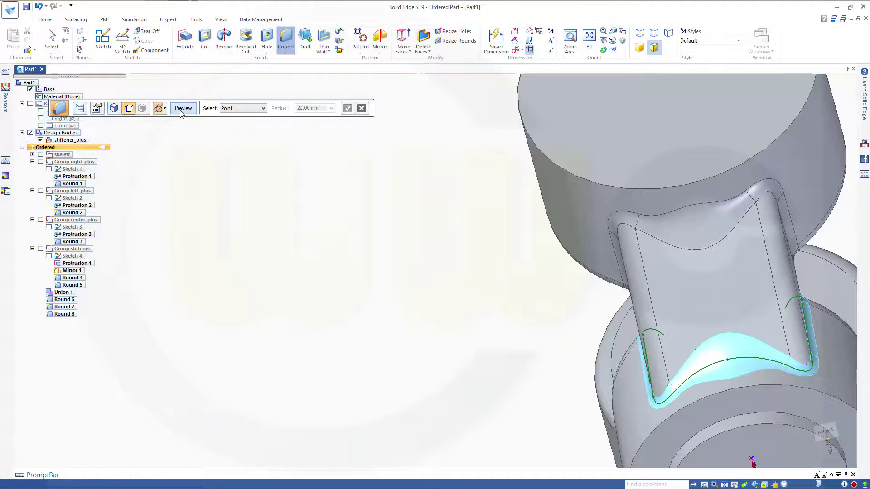
left_click(181, 112)
left_click(182, 109)
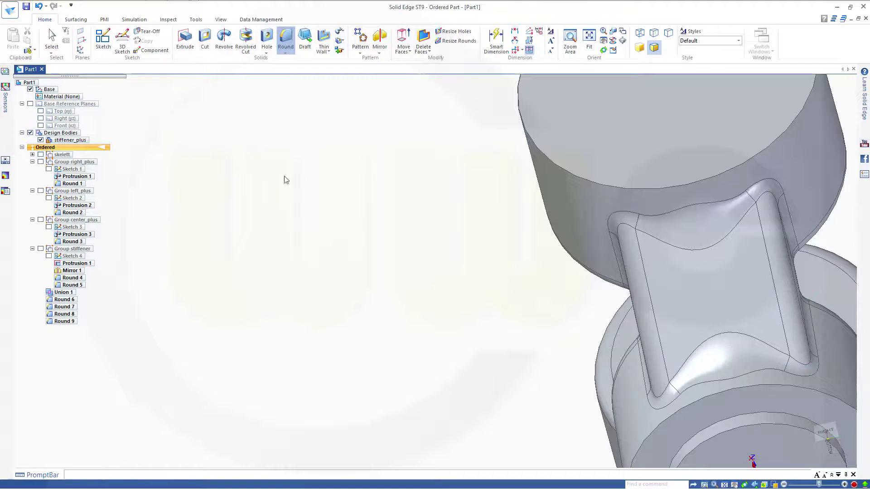
middle_click_drag(285, 178, 340, 305)
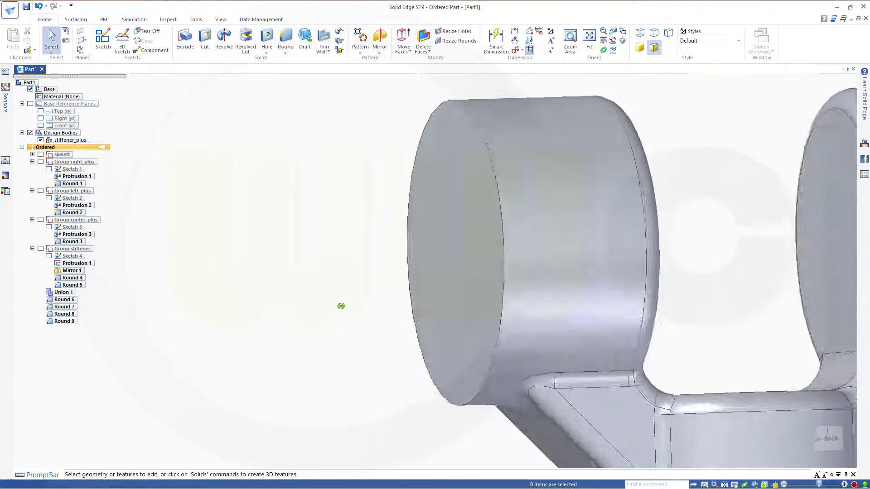
middle_click_drag(838, 310, 542, 326)
scroll(715, 314, "down", 1)
scroll(715, 314, "down", 1)
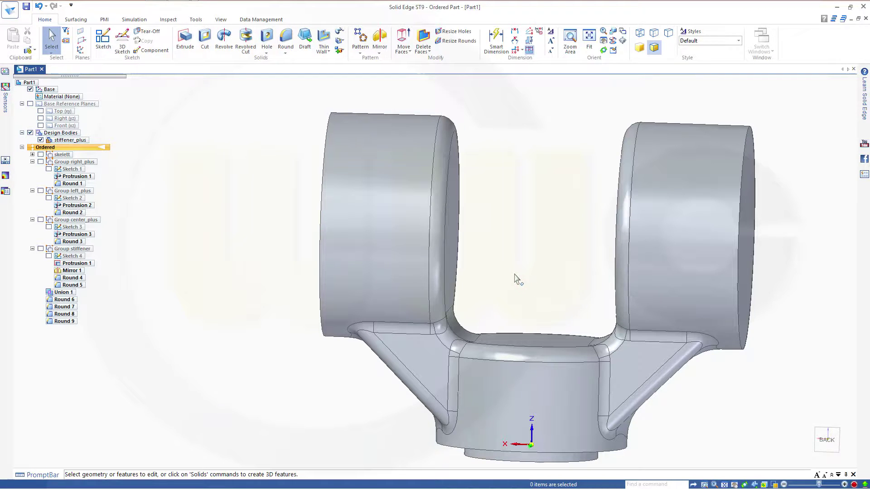
middle_click_drag(512, 282, 548, 277)
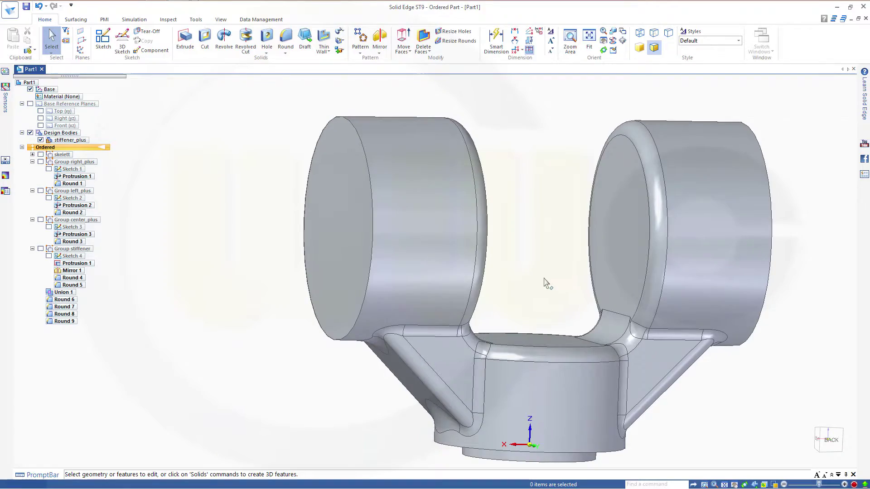